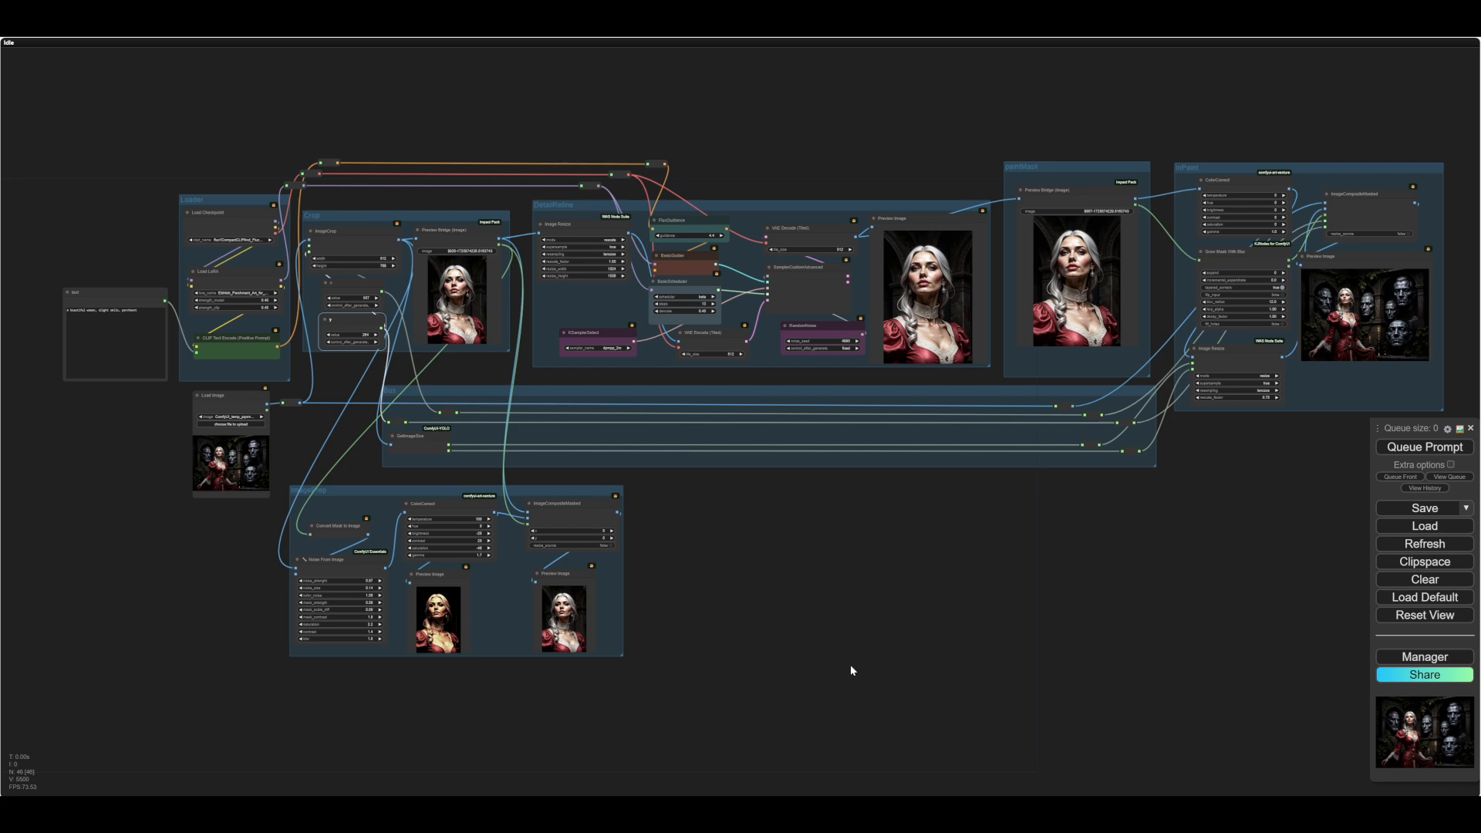
- Examine the source picture of the woman and the stone faces in the Load Image node
scroll(192, 551, "up", 10)
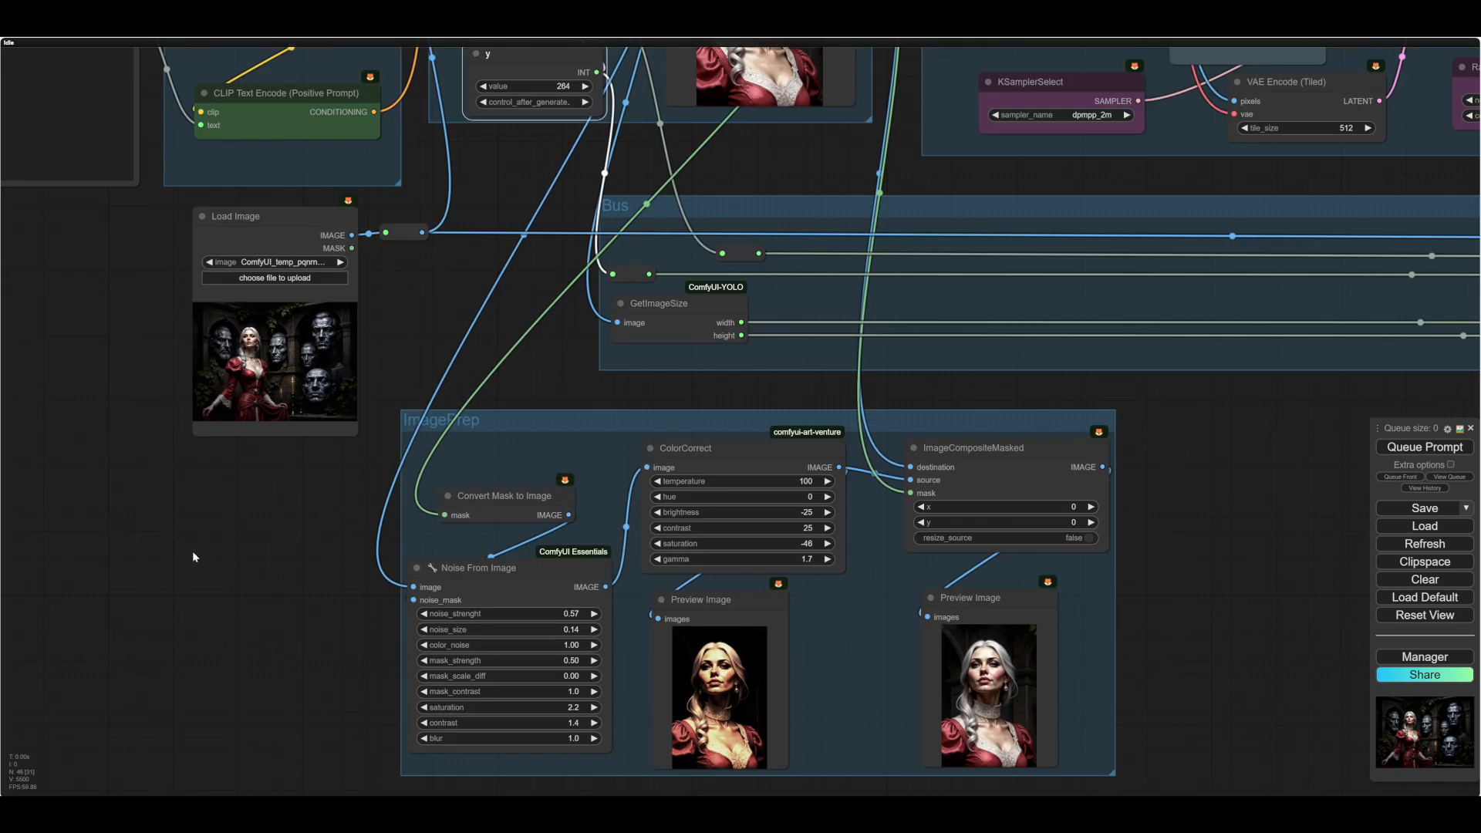
scroll(201, 544, "up", 3)
left_click_drag(210, 543, 173, 665)
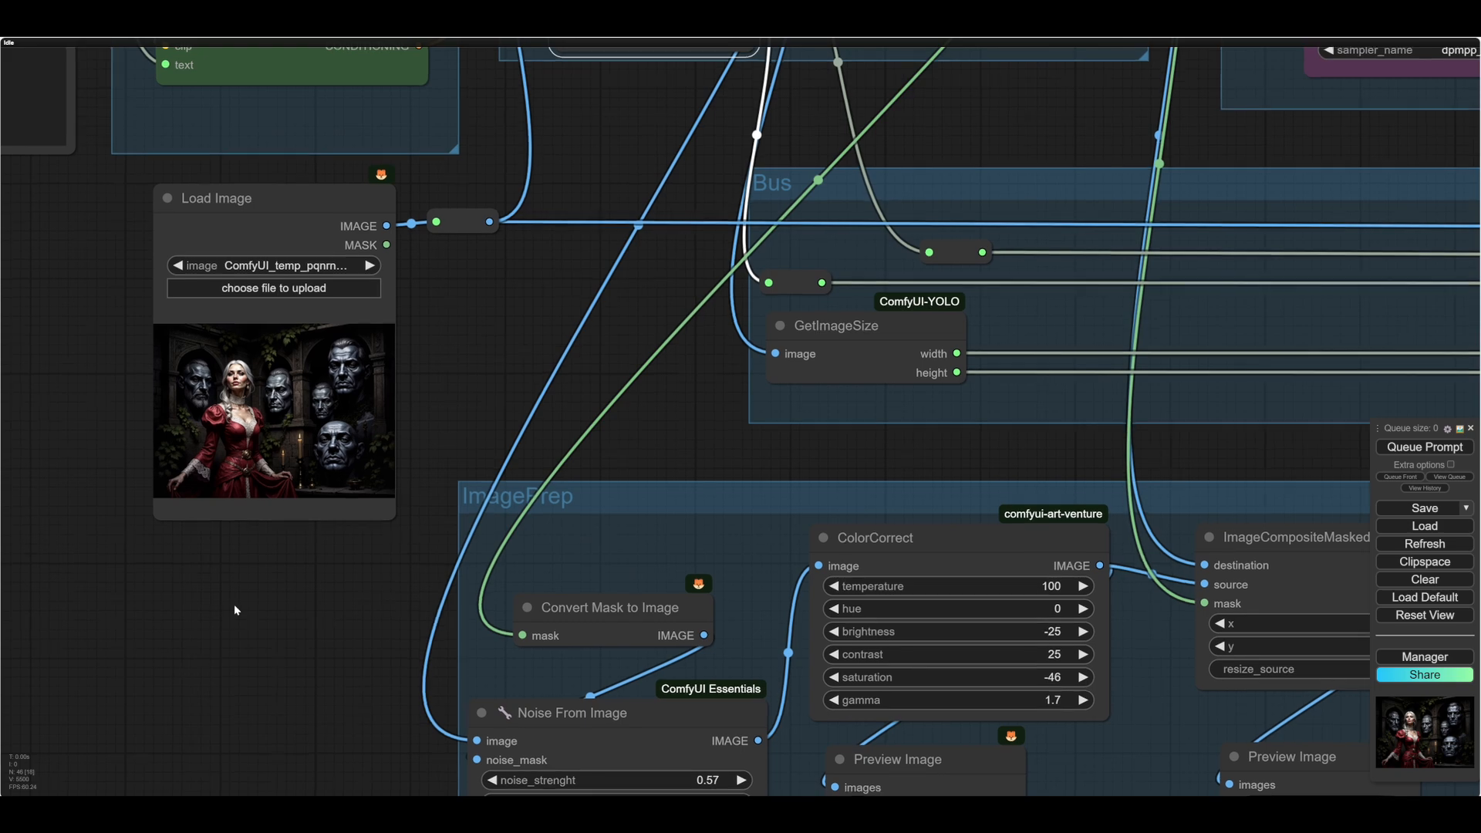
left_click_drag(234, 603, 372, 657)
scroll(378, 644, "up", 2)
scroll(384, 629, "up", 3)
left_click_drag(178, 407, 215, 526)
scroll(219, 455, "up", 5)
left_click_drag(219, 455, 165, 502)
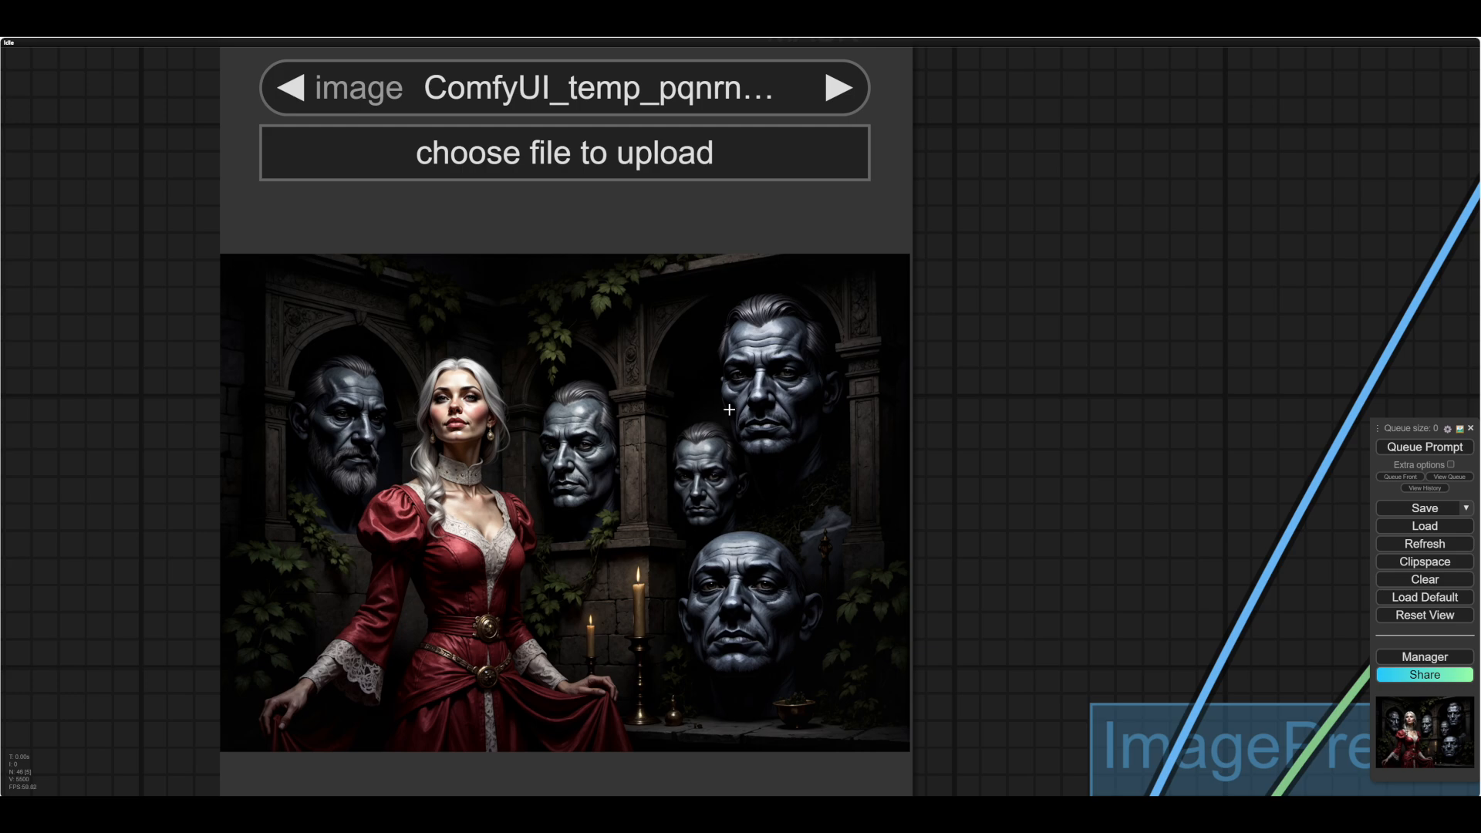
scroll(73, 466, "down", 2)
scroll(75, 472, "up", 3)
scroll(74, 472, "up", 3)
left_click_drag(115, 489, 49, 420)
scroll(49, 420, "down", 2)
scroll(50, 420, "down", 4)
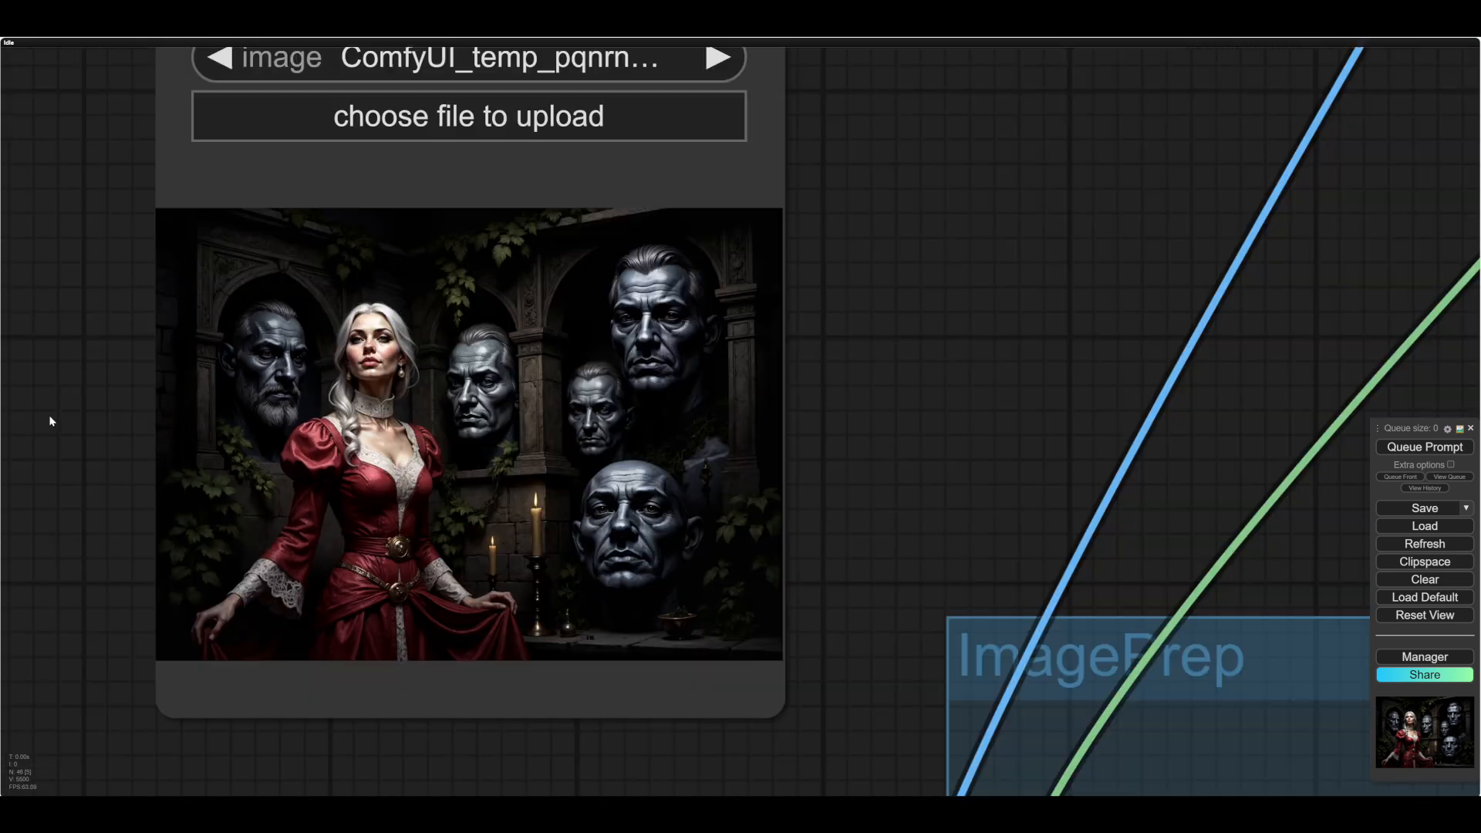
left_click_drag(916, 370, 827, 434)
scroll(887, 393, "down", 3)
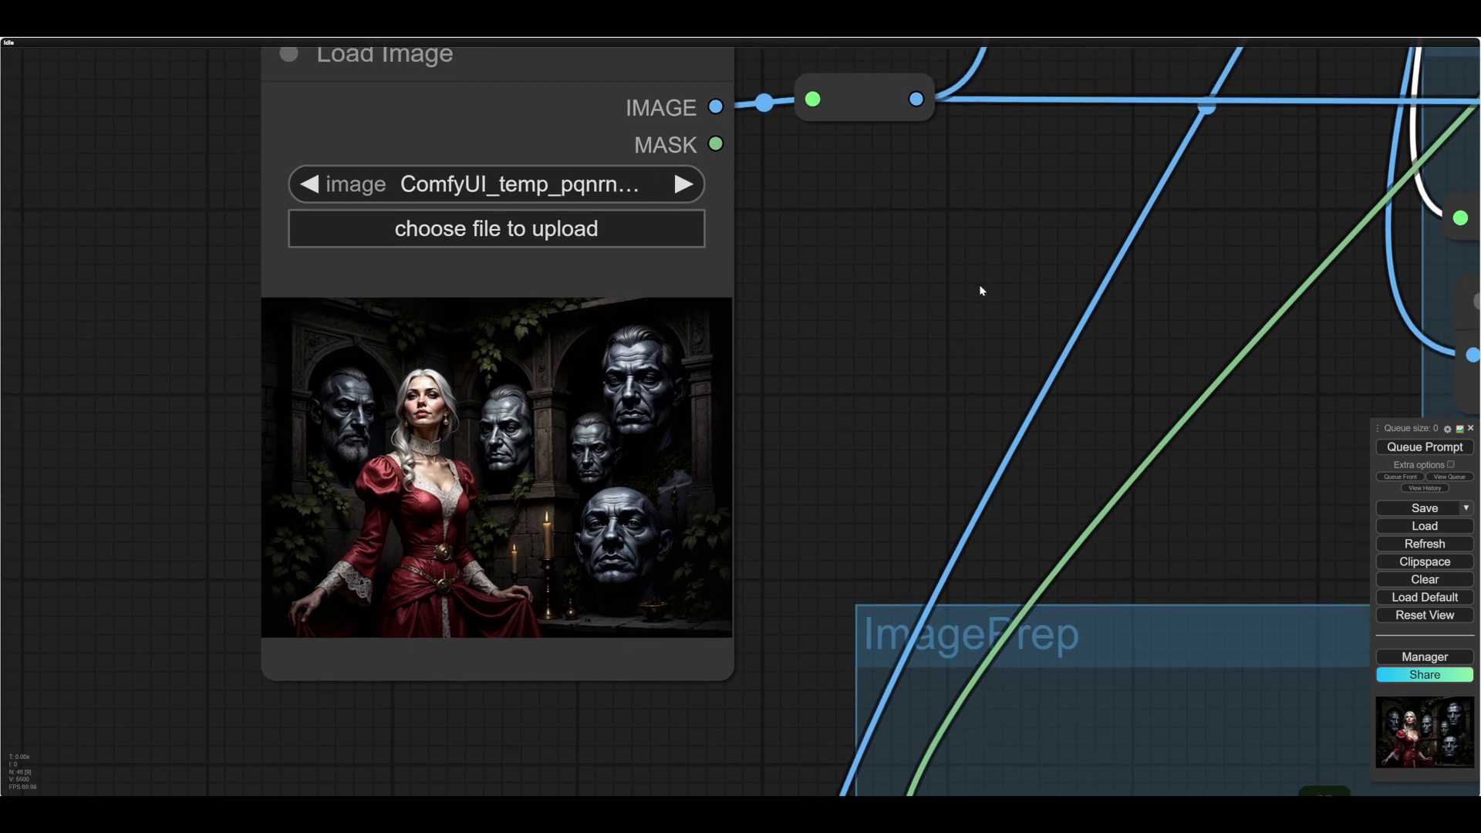
- Examine the Crop group's ImageCrop size, its x and y position nodes, and the neighbouring Loader group
left_click_drag(978, 291, 853, 374)
scroll(853, 373, "down", 1)
scroll(853, 373, "down", 2)
left_click_drag(1021, 351, 742, 492)
scroll(742, 492, "down", 3)
left_click_drag(687, 326, 320, 438)
left_click_drag(781, 402, 686, 593)
left_click_drag(265, 614, 316, 613)
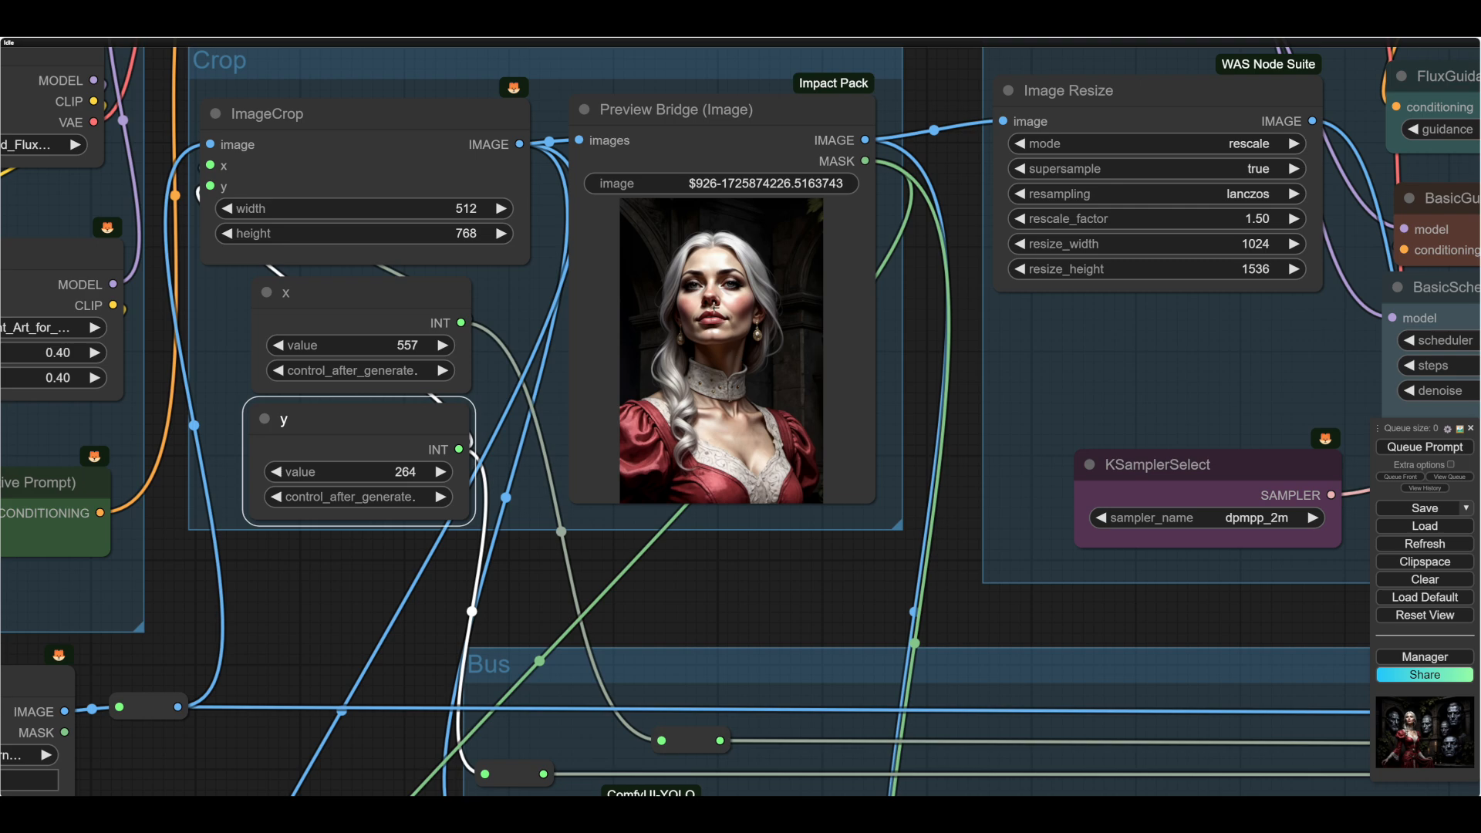
scroll(670, 446, "up", 6)
left_click_drag(933, 366, 833, 479)
scroll(833, 478, "down", 4)
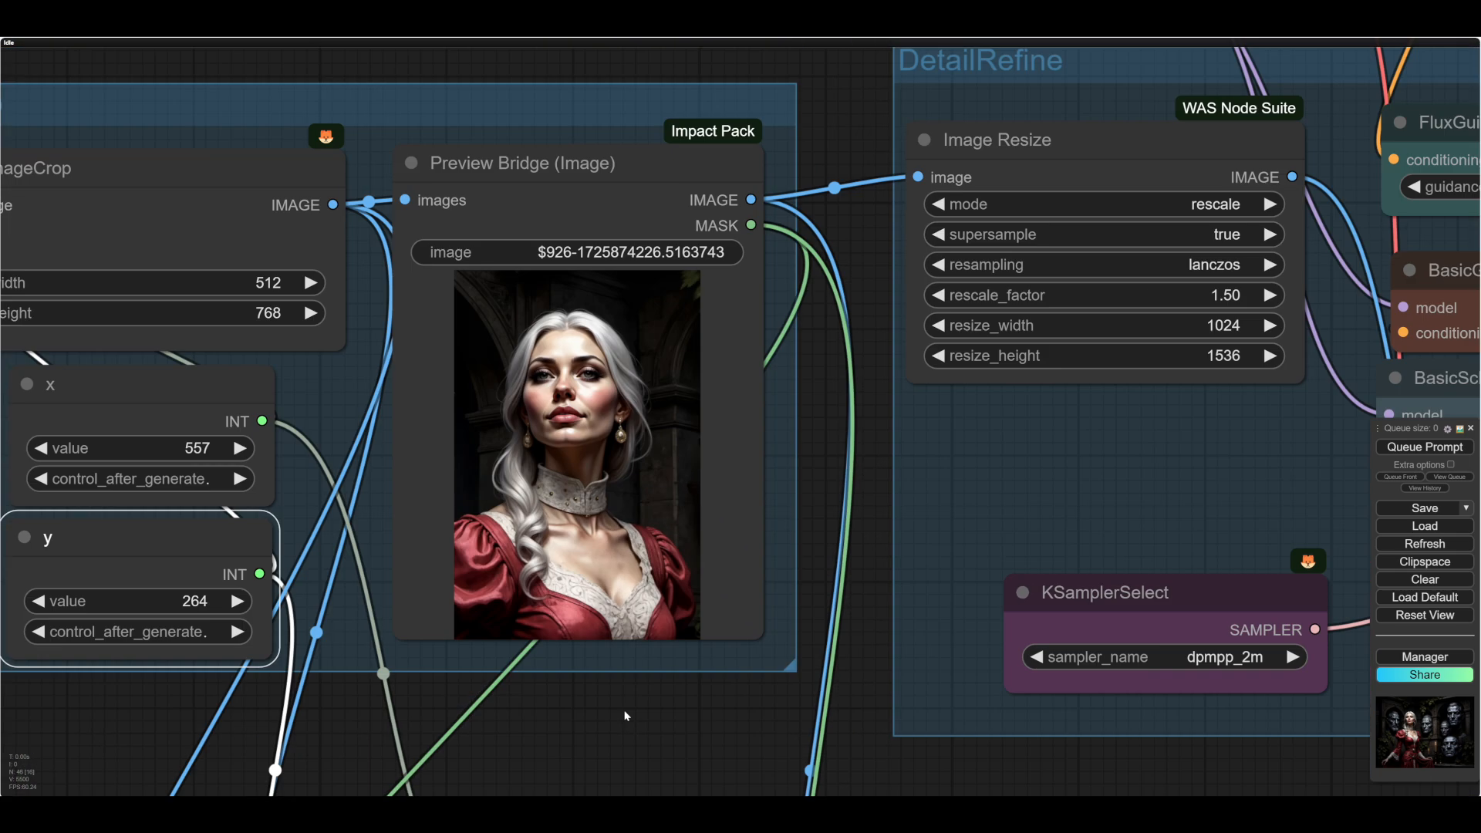
scroll(628, 714, "down", 2)
left_click_drag(594, 747, 793, 696)
left_click_drag(293, 702, 488, 730)
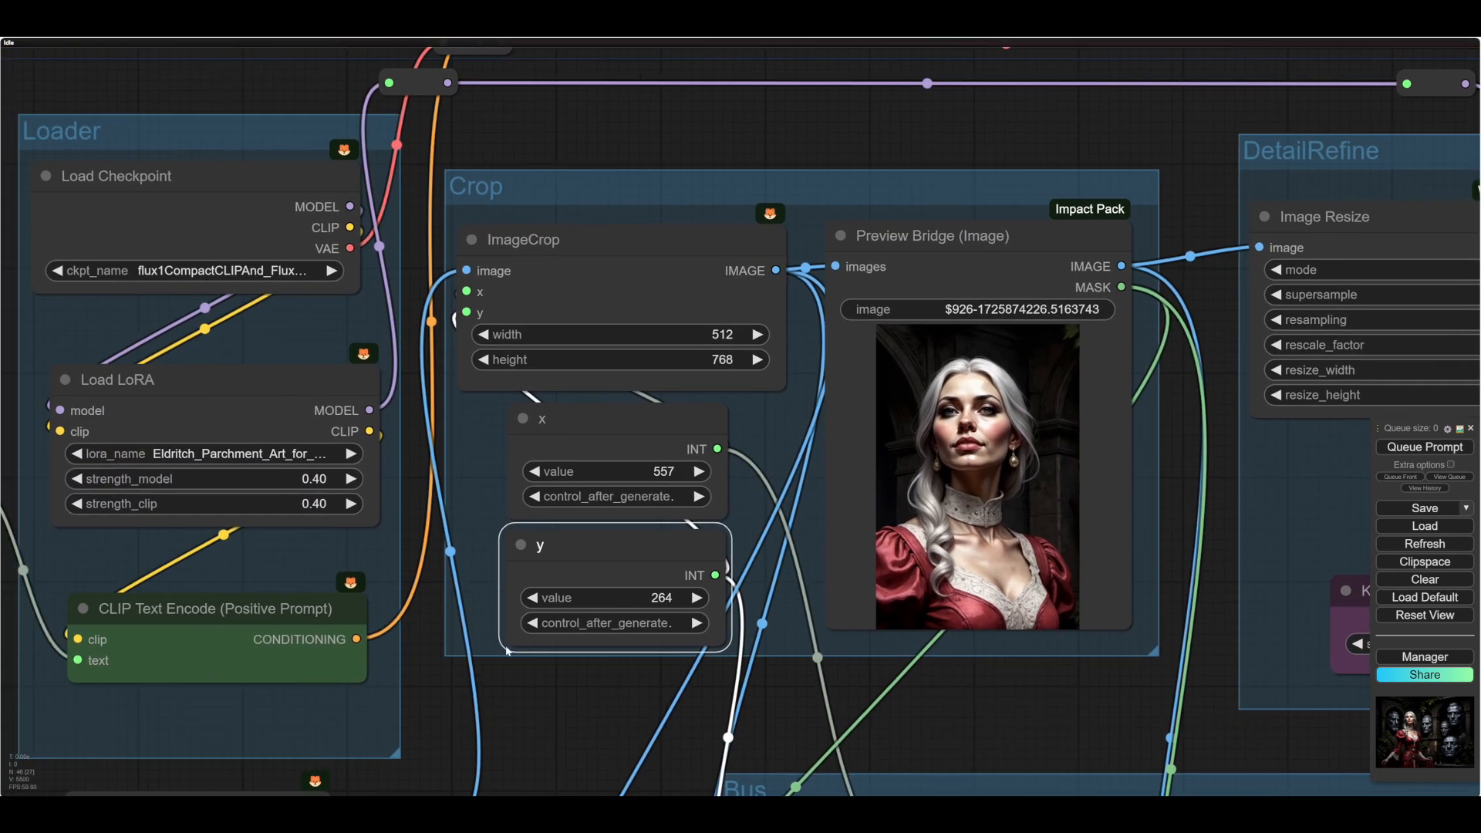
left_click_drag(549, 776, 796, 768)
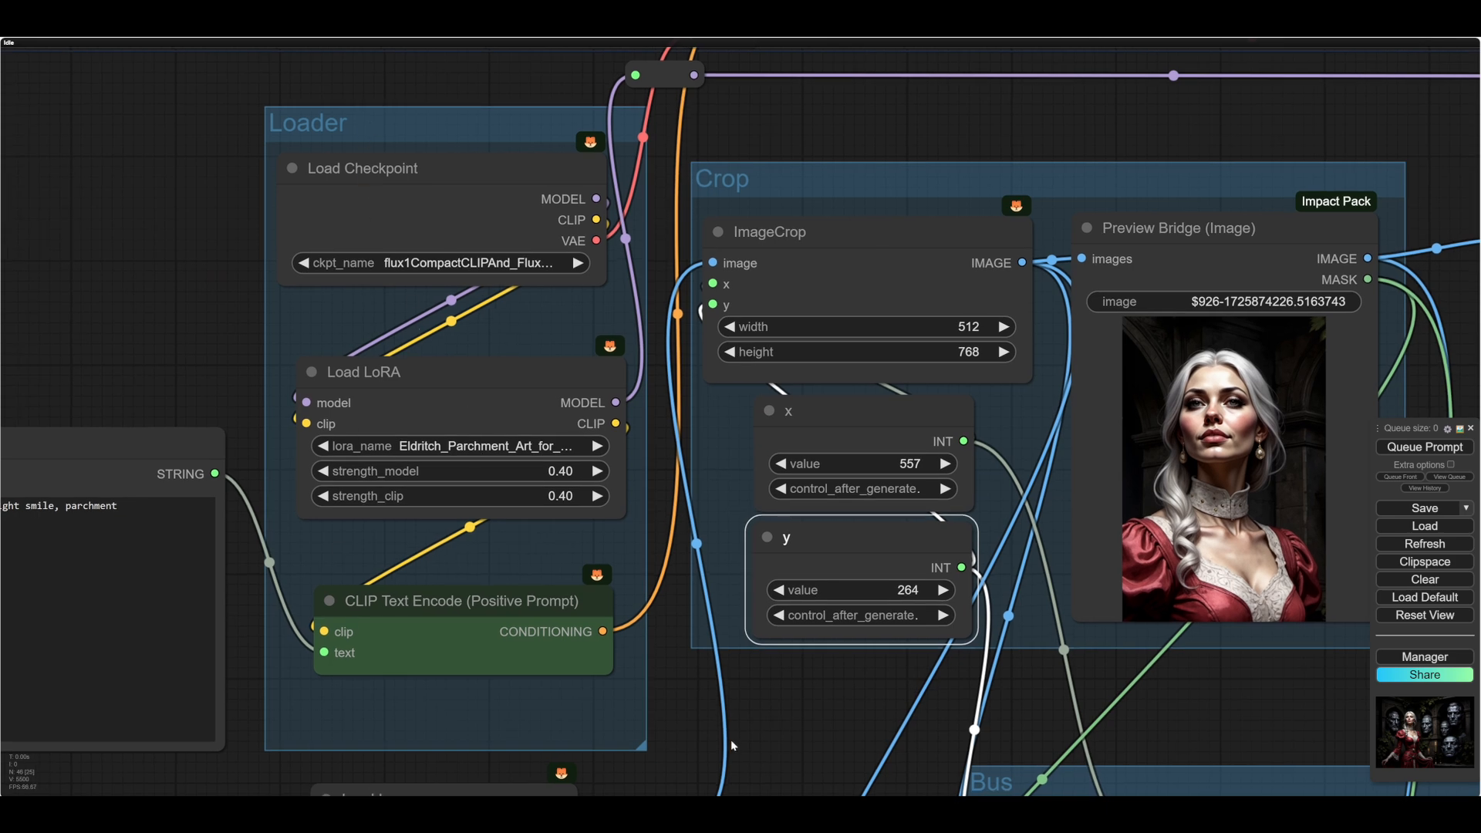
- Examine the cropped portrait in the Preview Bridge node and its links into the DetailRefine group
left_click_drag(804, 701, 329, 731)
scroll(337, 715, "up", 2)
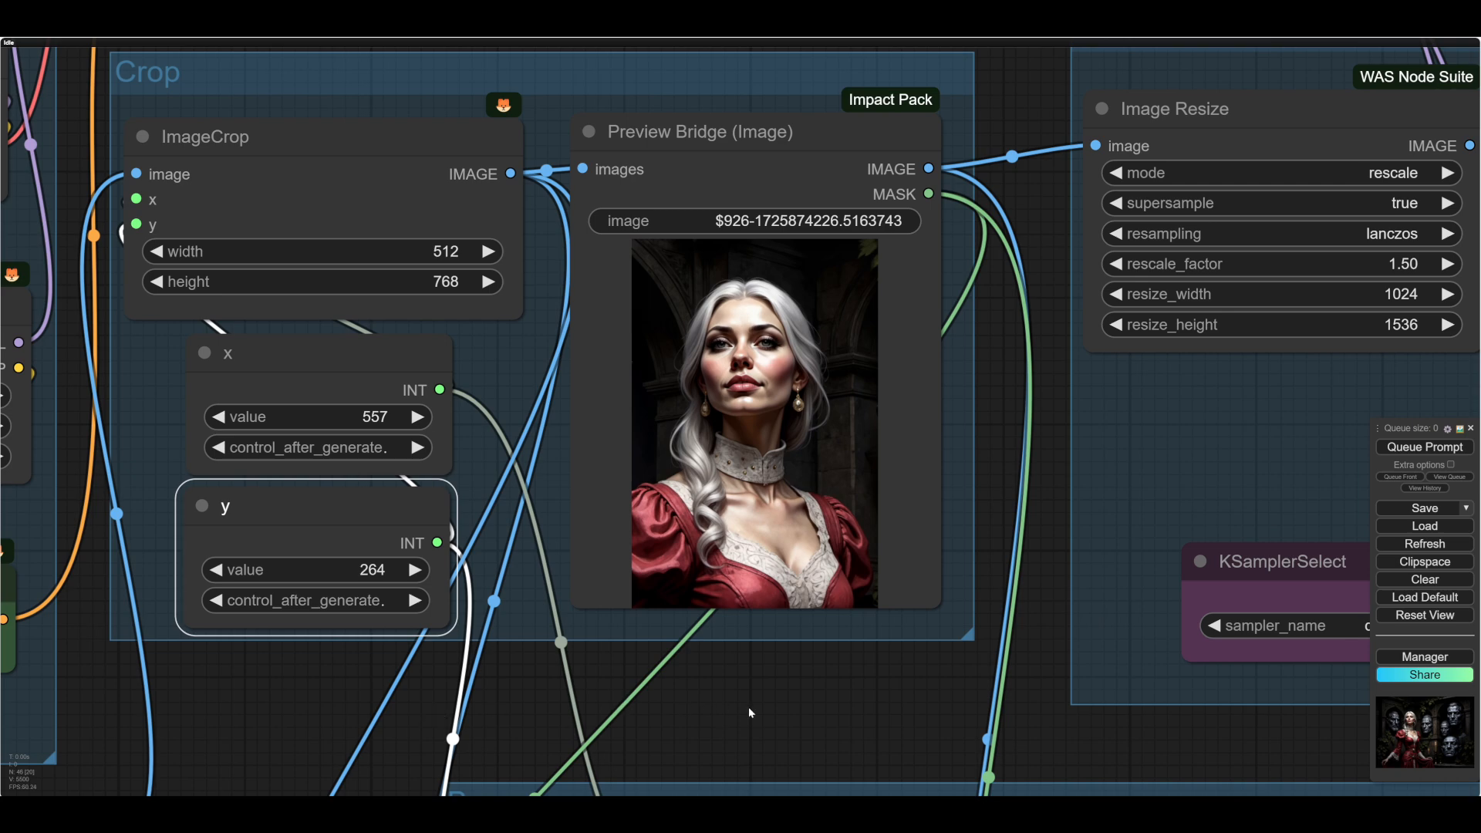
left_click_drag(747, 707, 562, 697)
scroll(637, 732, "down", 3)
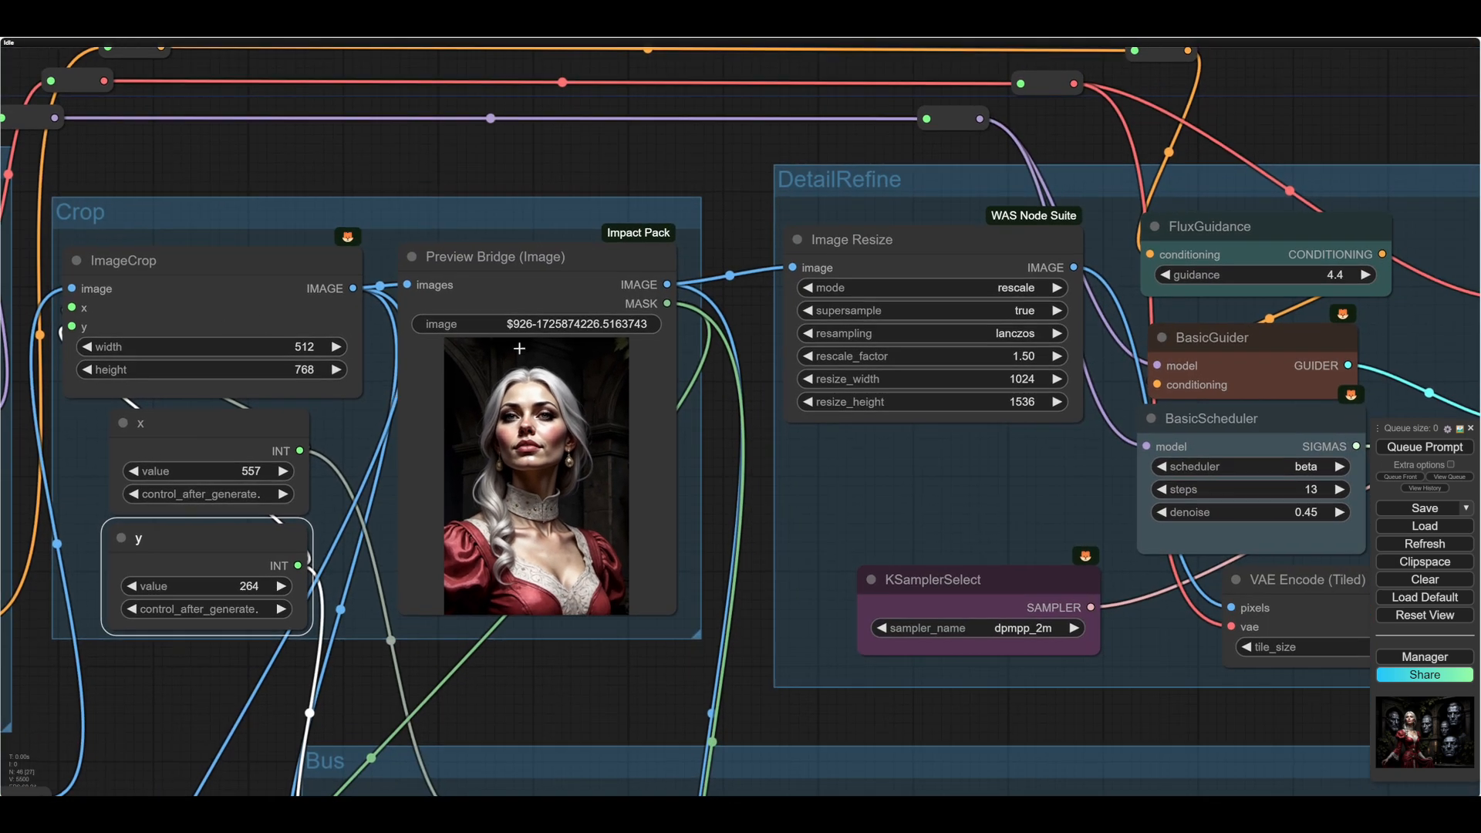
left_click_drag(527, 688, 497, 705)
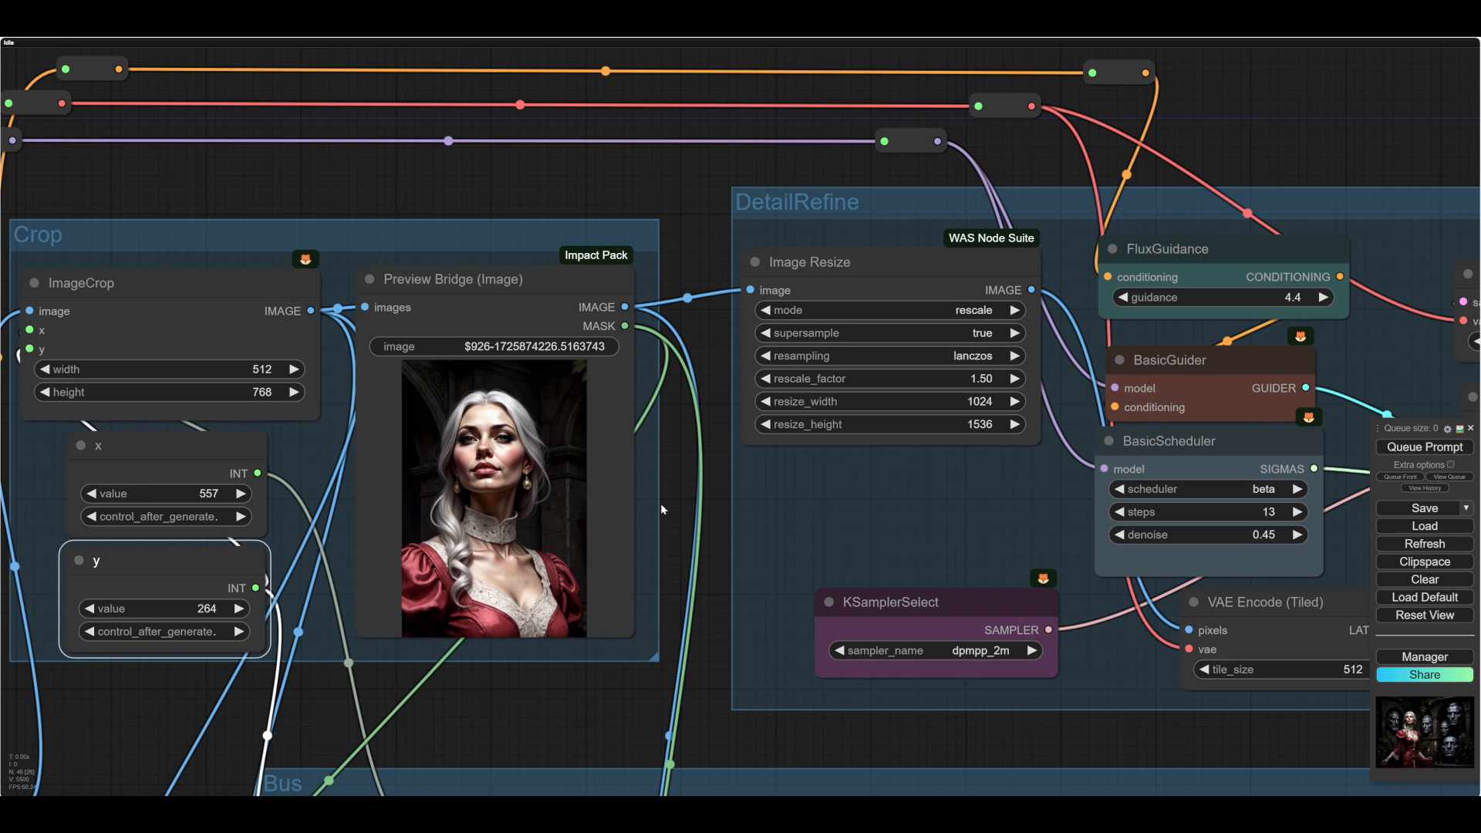
mouse_move(669, 493)
left_mouse_down()
mouse_move(659, 487)
mouse_move(664, 509)
mouse_move(679, 501)
left_mouse_up()
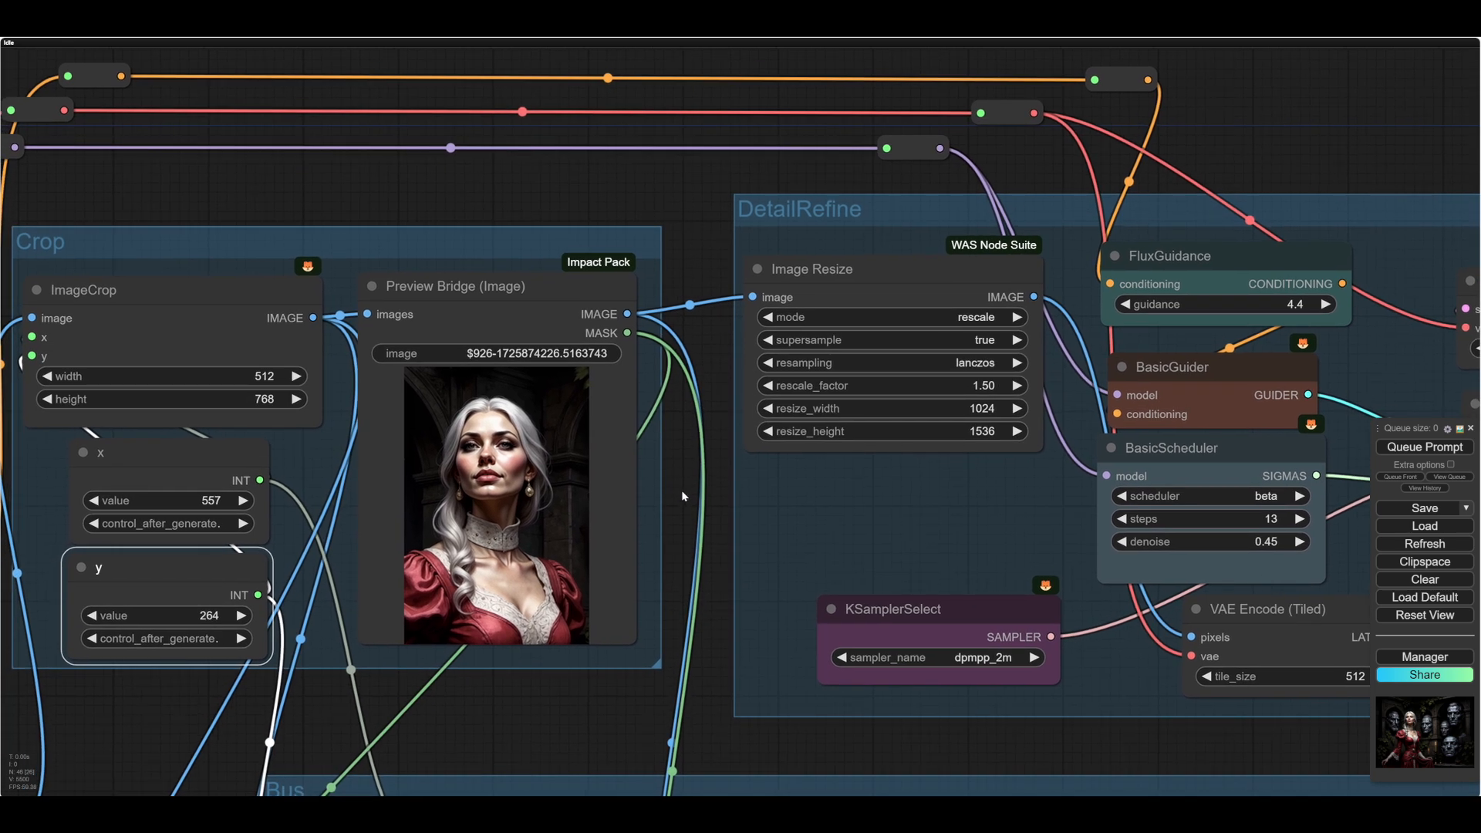
scroll(682, 489, "up", 1)
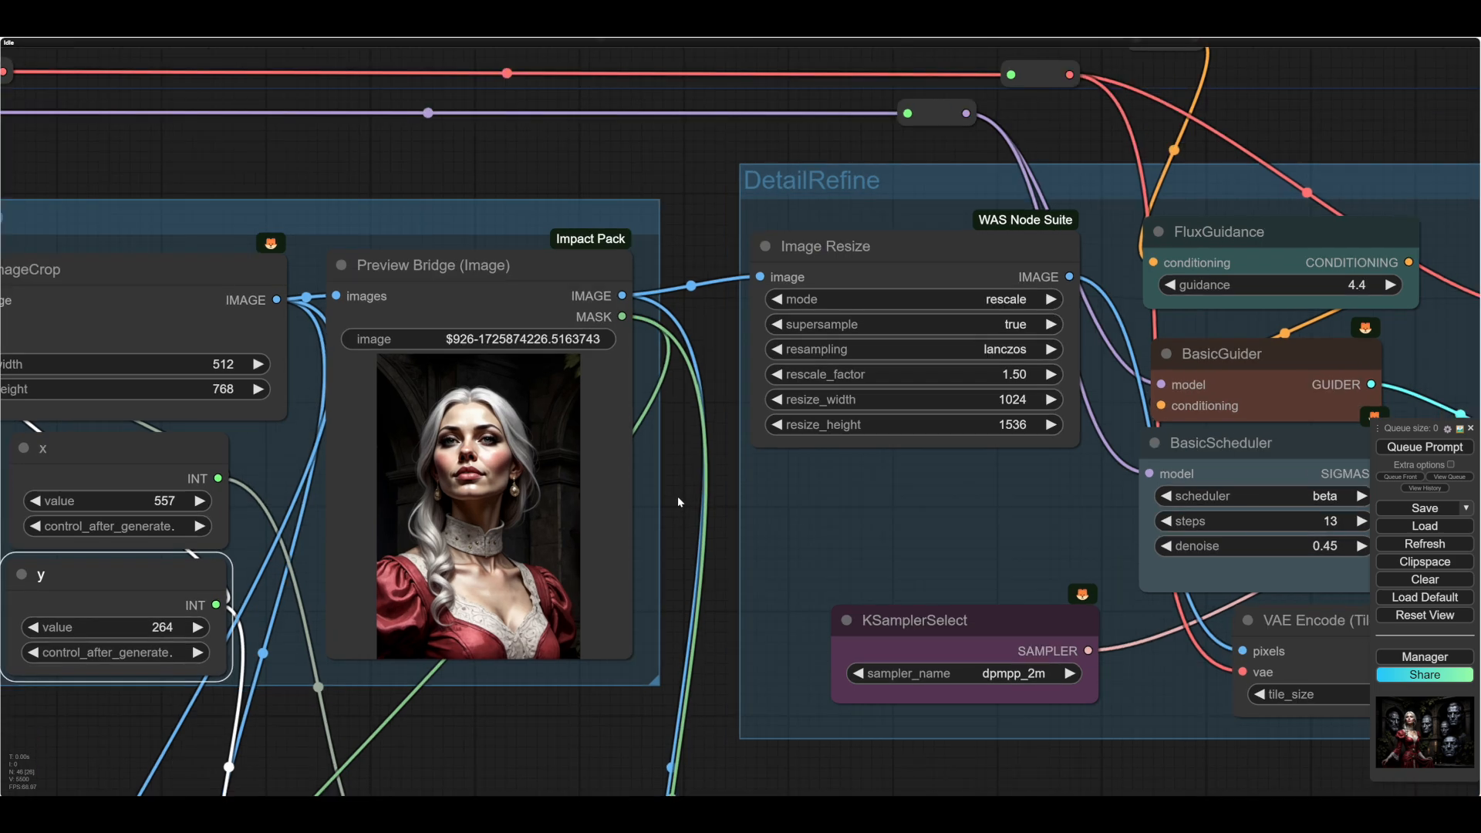
scroll(678, 498, "up", 3)
left_click_drag(678, 498, 788, 466)
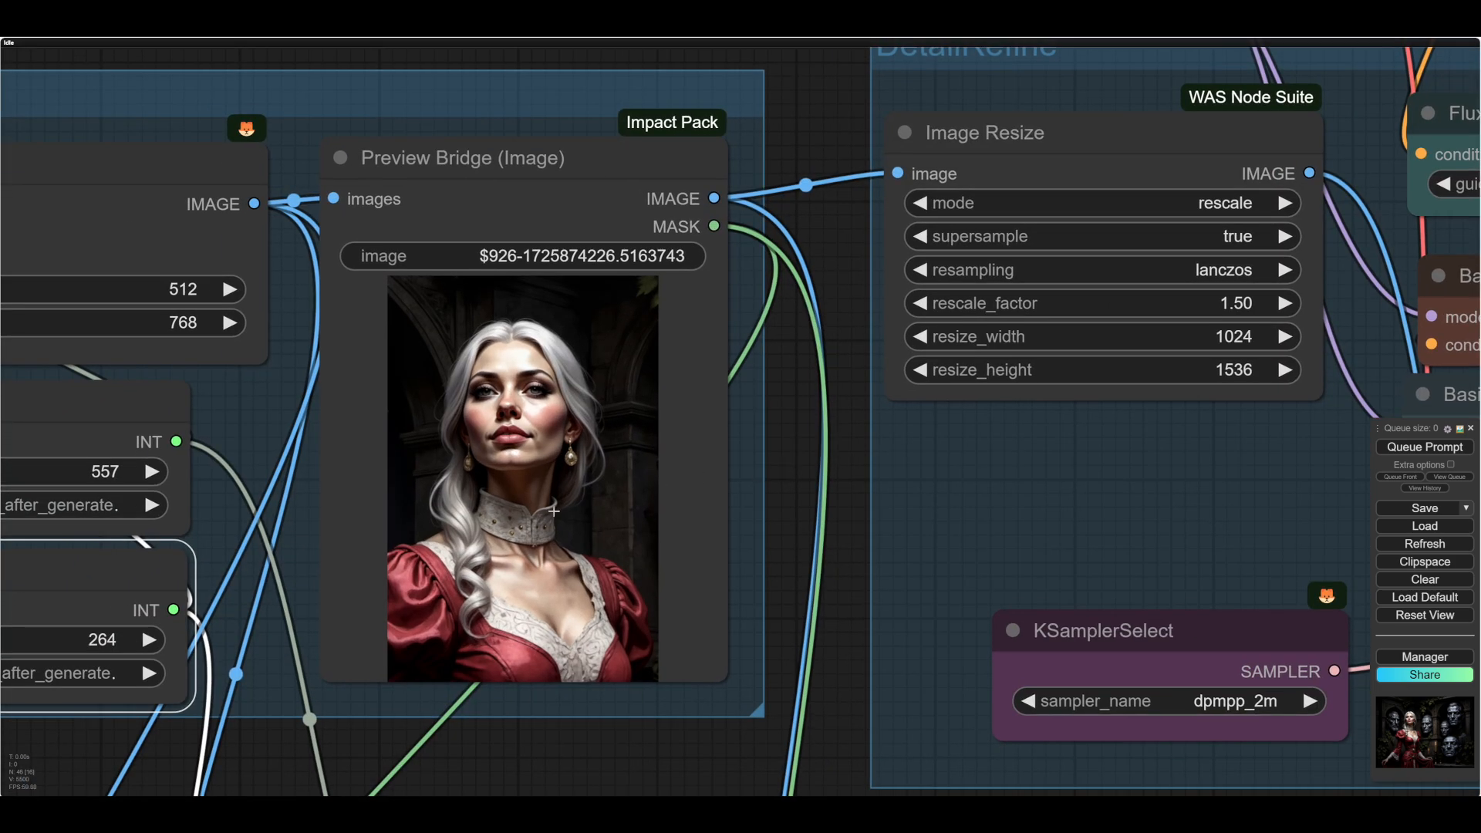
scroll(470, 634, "down", 3)
left_click_drag(491, 760, 502, 701)
scroll(501, 700, "up", 1)
scroll(501, 700, "up", 2)
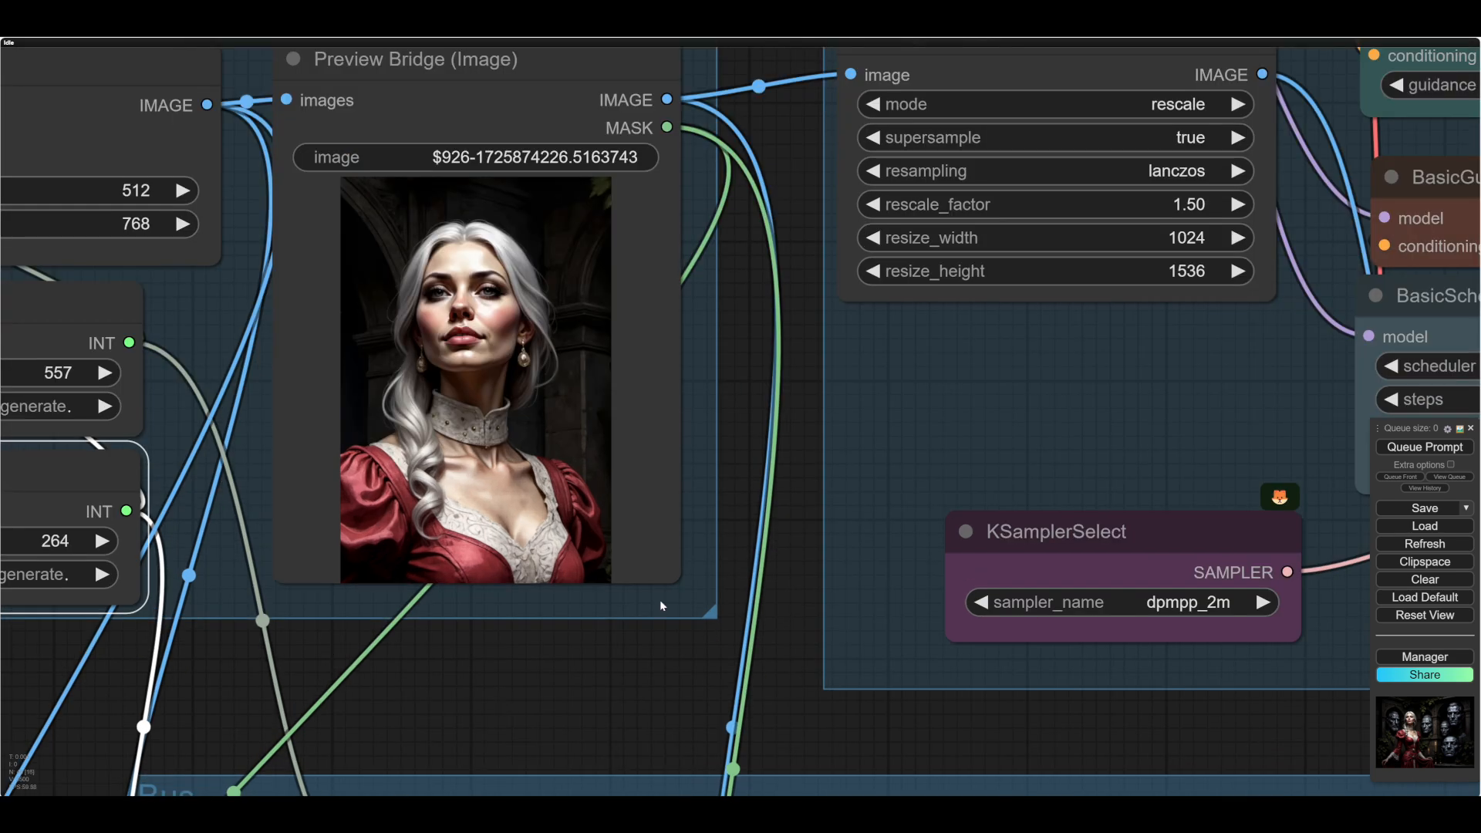
- Open the Preview Bridge portrait in the MaskEditor and mask the woman's hair around her head
left_click_drag(748, 389, 831, 471)
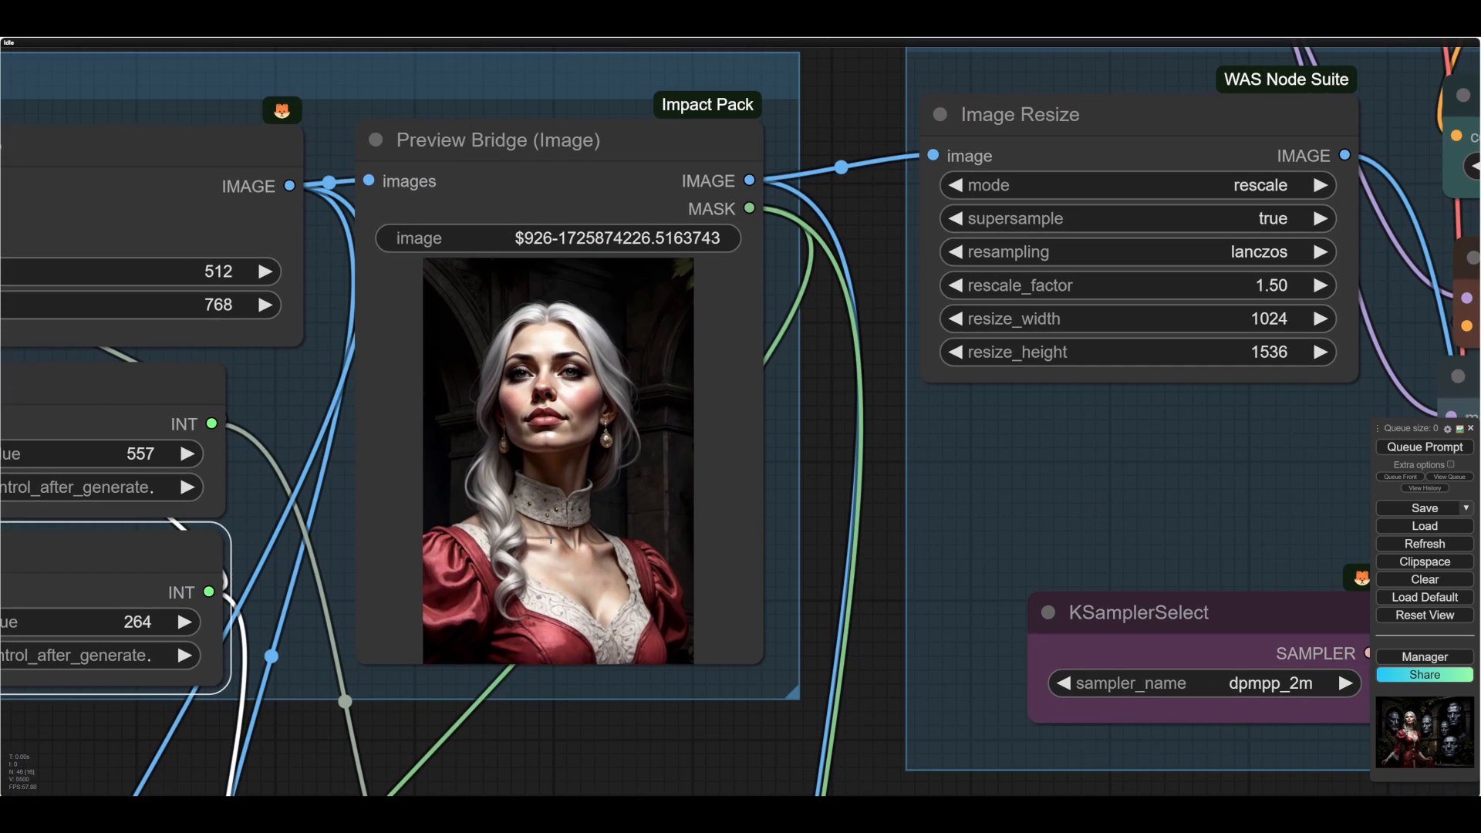
right_click(552, 448)
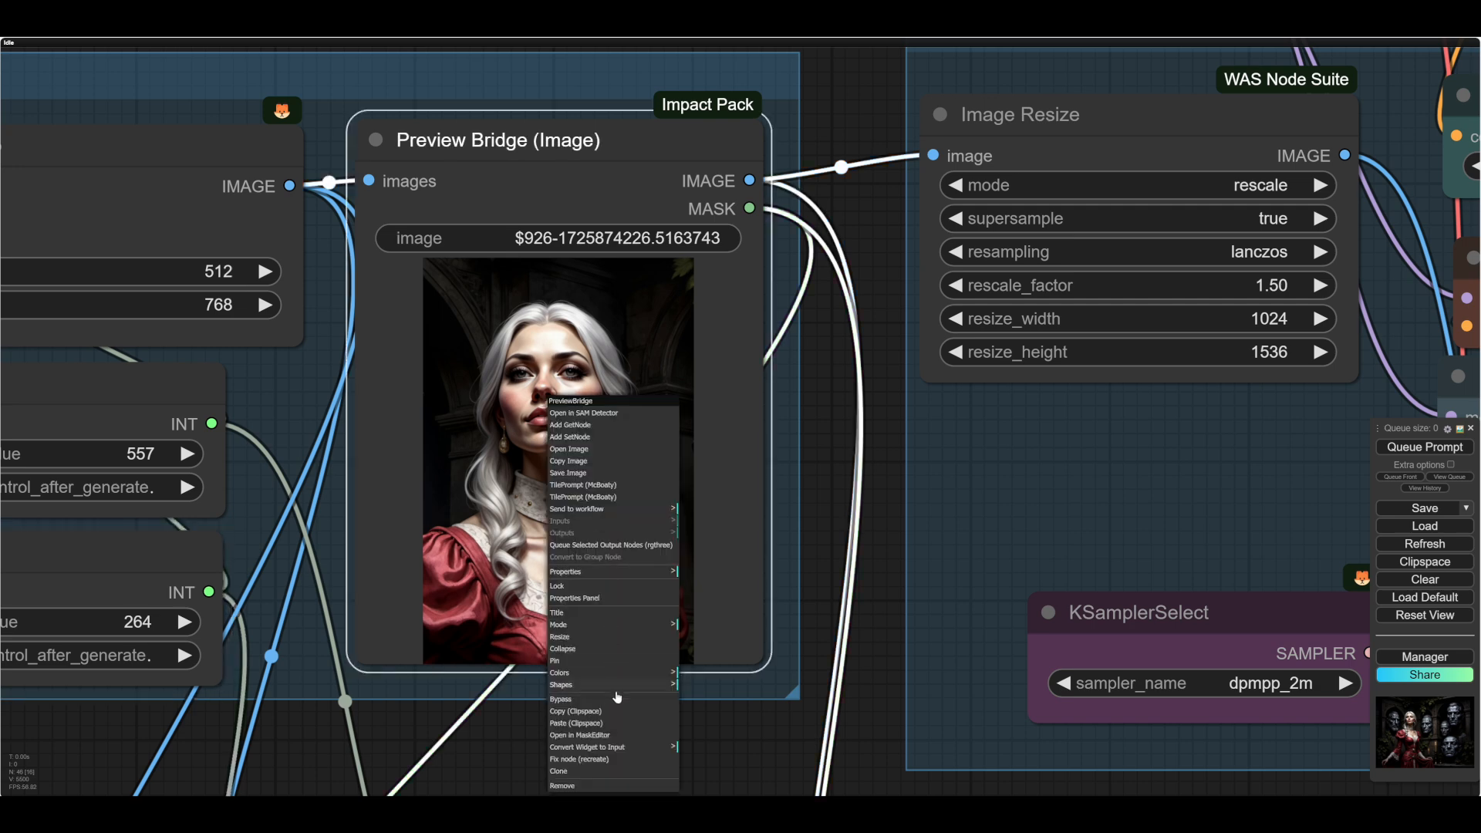
left_click(608, 736)
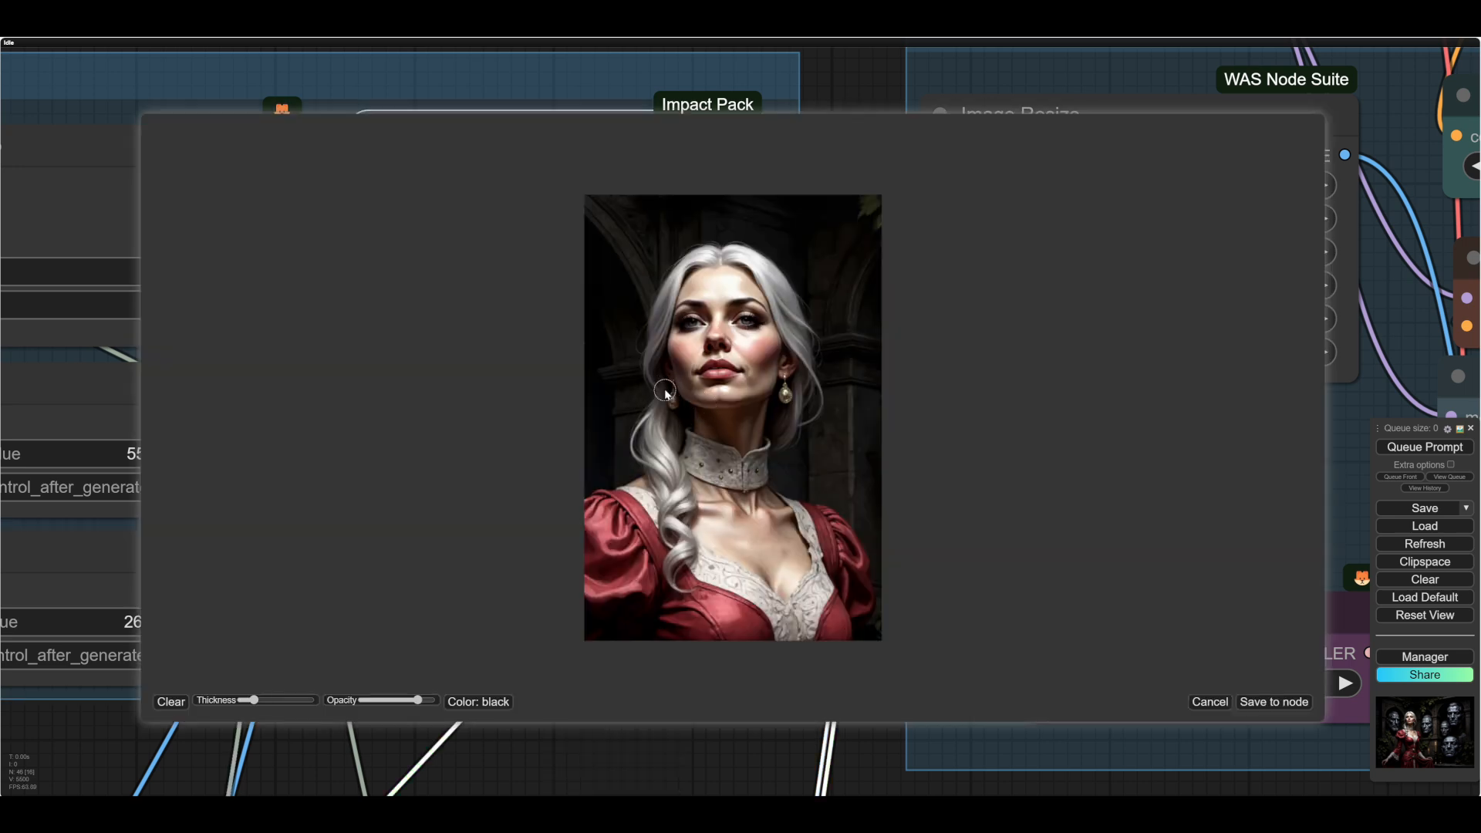
mouse_move(665, 392)
left_mouse_down()
mouse_move(656, 334)
mouse_move(676, 284)
mouse_move(668, 312)
mouse_move(762, 264)
mouse_move(808, 359)
mouse_move(775, 454)
mouse_move(815, 402)
mouse_move(810, 357)
mouse_move(732, 266)
left_mouse_up()
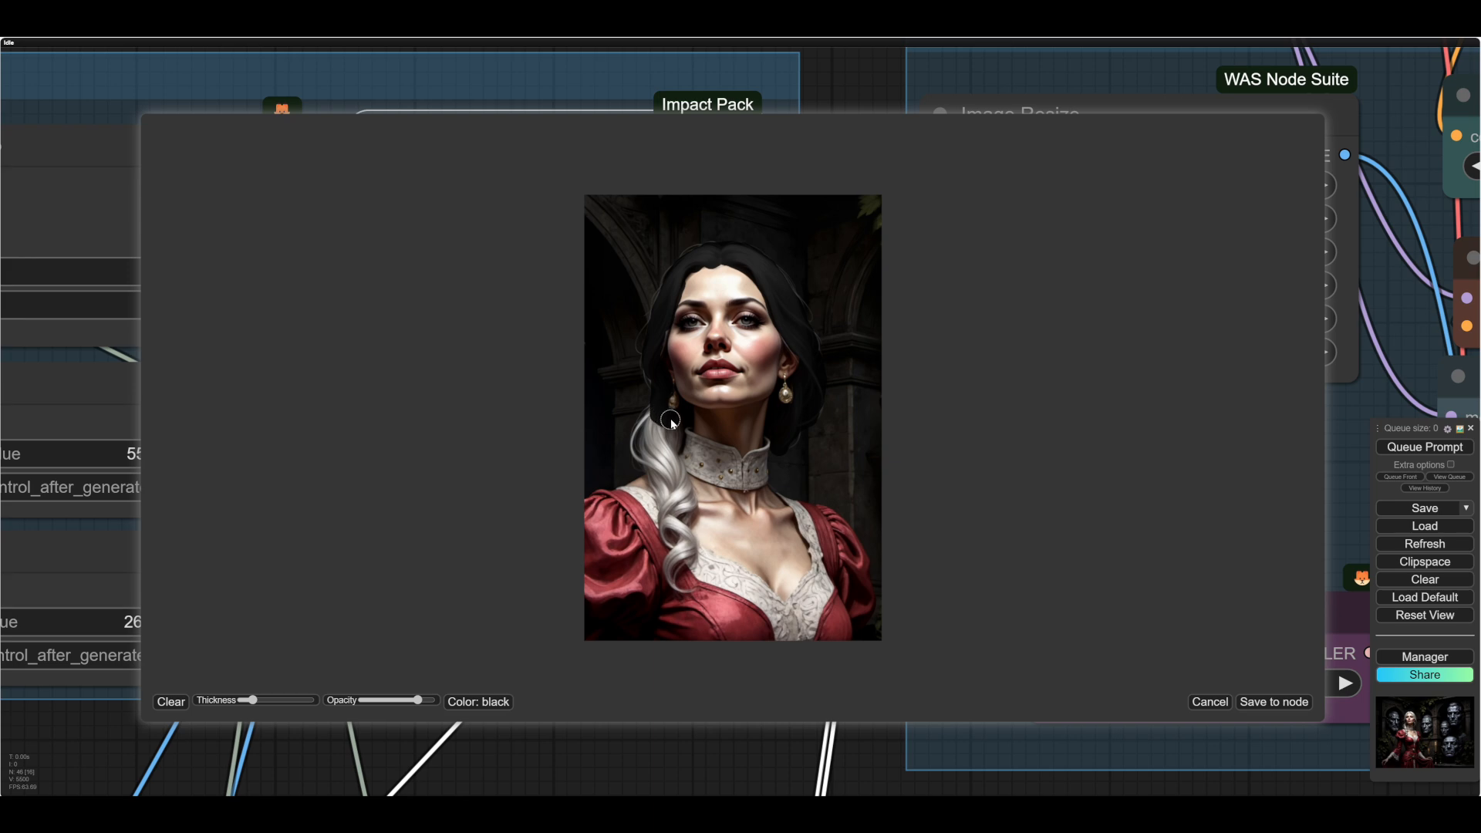
- Mask the long lock of hair over her shoulder, adjusting the brush thickness, and save the mask to the node
mouse_move(664, 455)
left_mouse_down()
mouse_move(641, 412)
mouse_move(667, 540)
mouse_move(691, 507)
mouse_move(686, 492)
mouse_move(677, 567)
mouse_move(674, 545)
left_mouse_up()
scroll(676, 538, "down", 1)
scroll(676, 538, "down", 1)
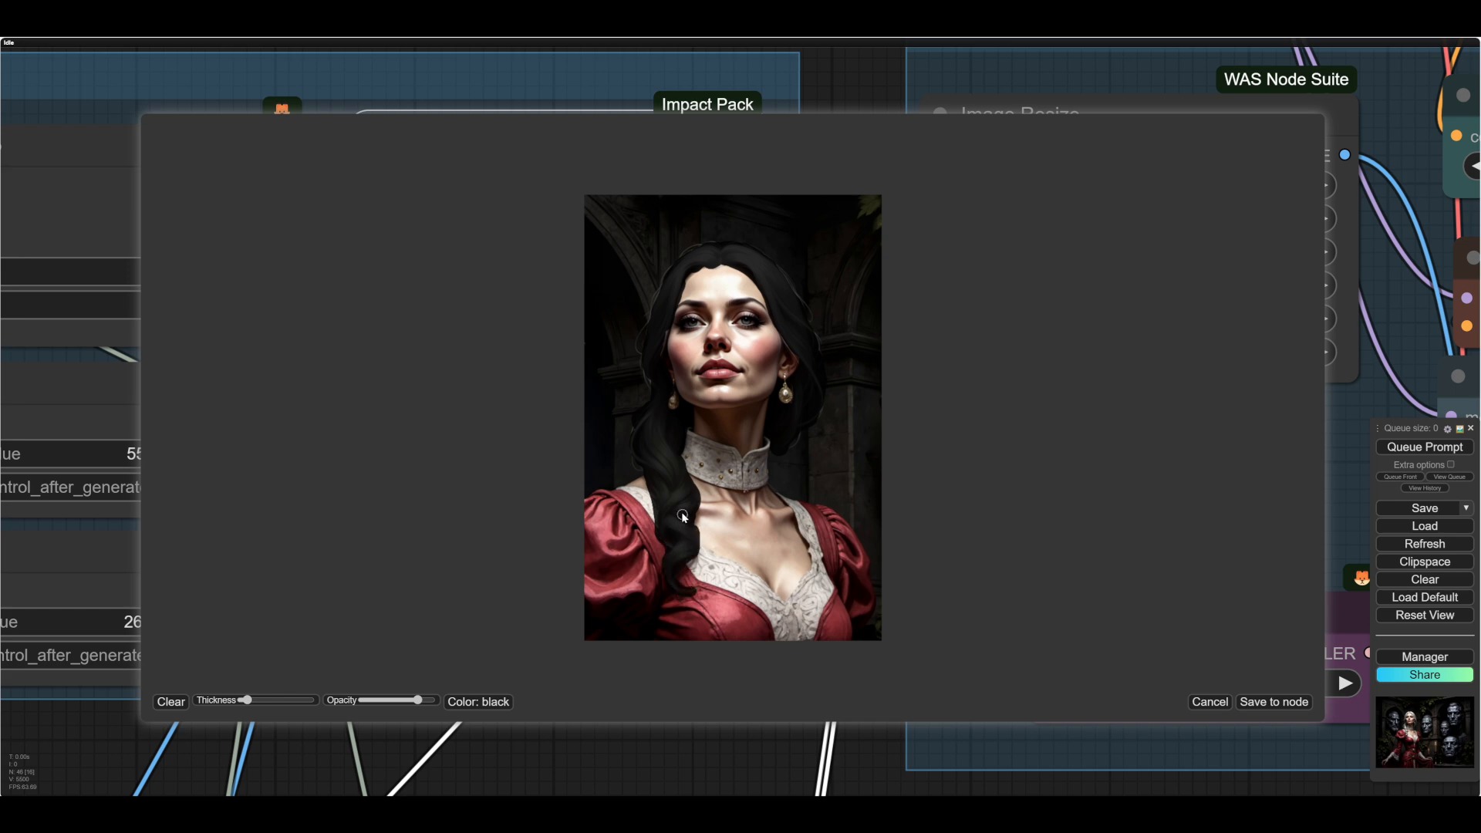
scroll(662, 341, "up", 2)
left_click(1258, 703)
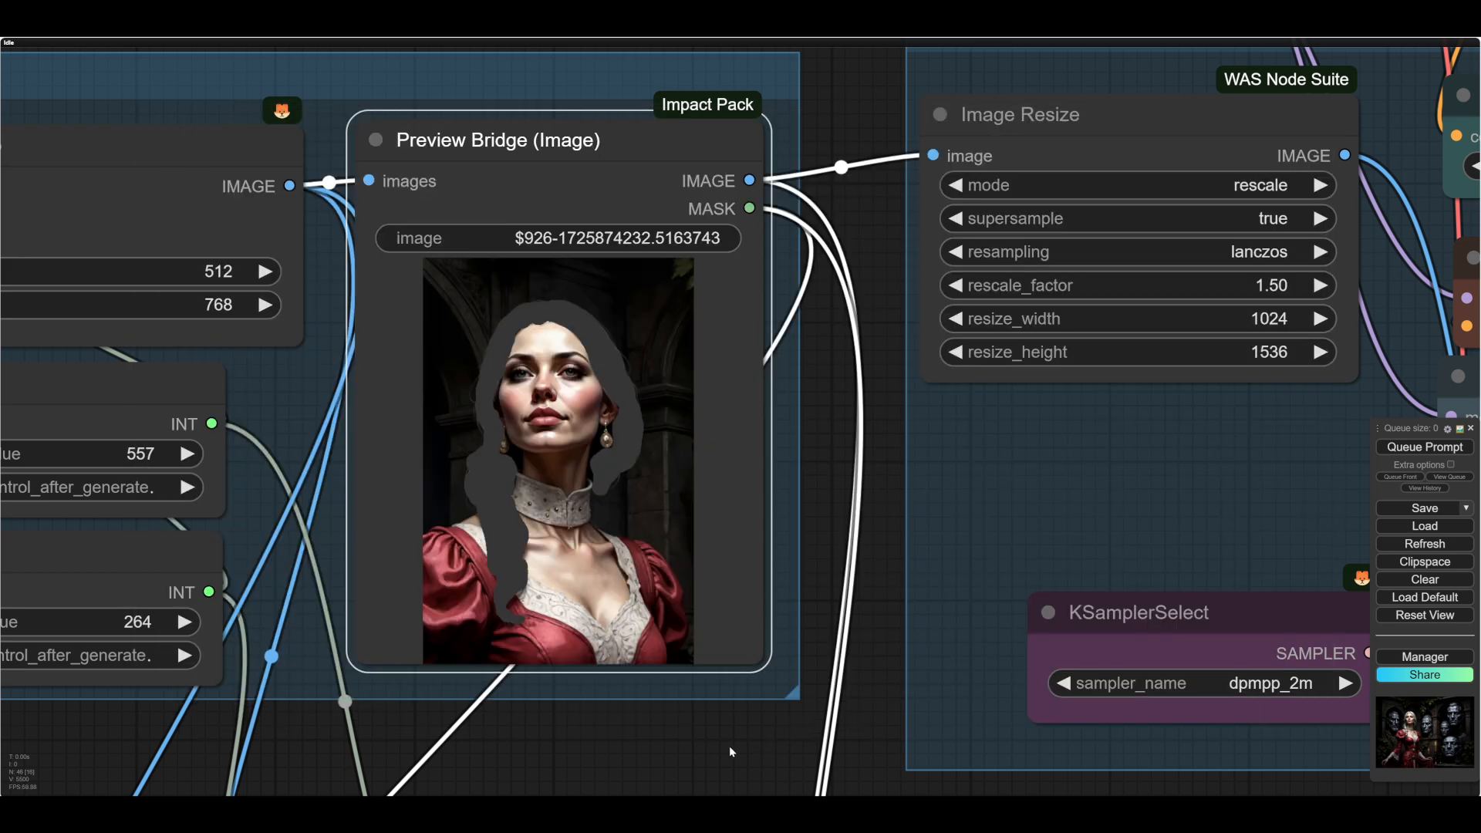
- Trace the image and mask links from the Preview Bridge past the Bus group to the ImagePrep group
left_click_drag(706, 756, 709, 572)
scroll(661, 652, "down", 1)
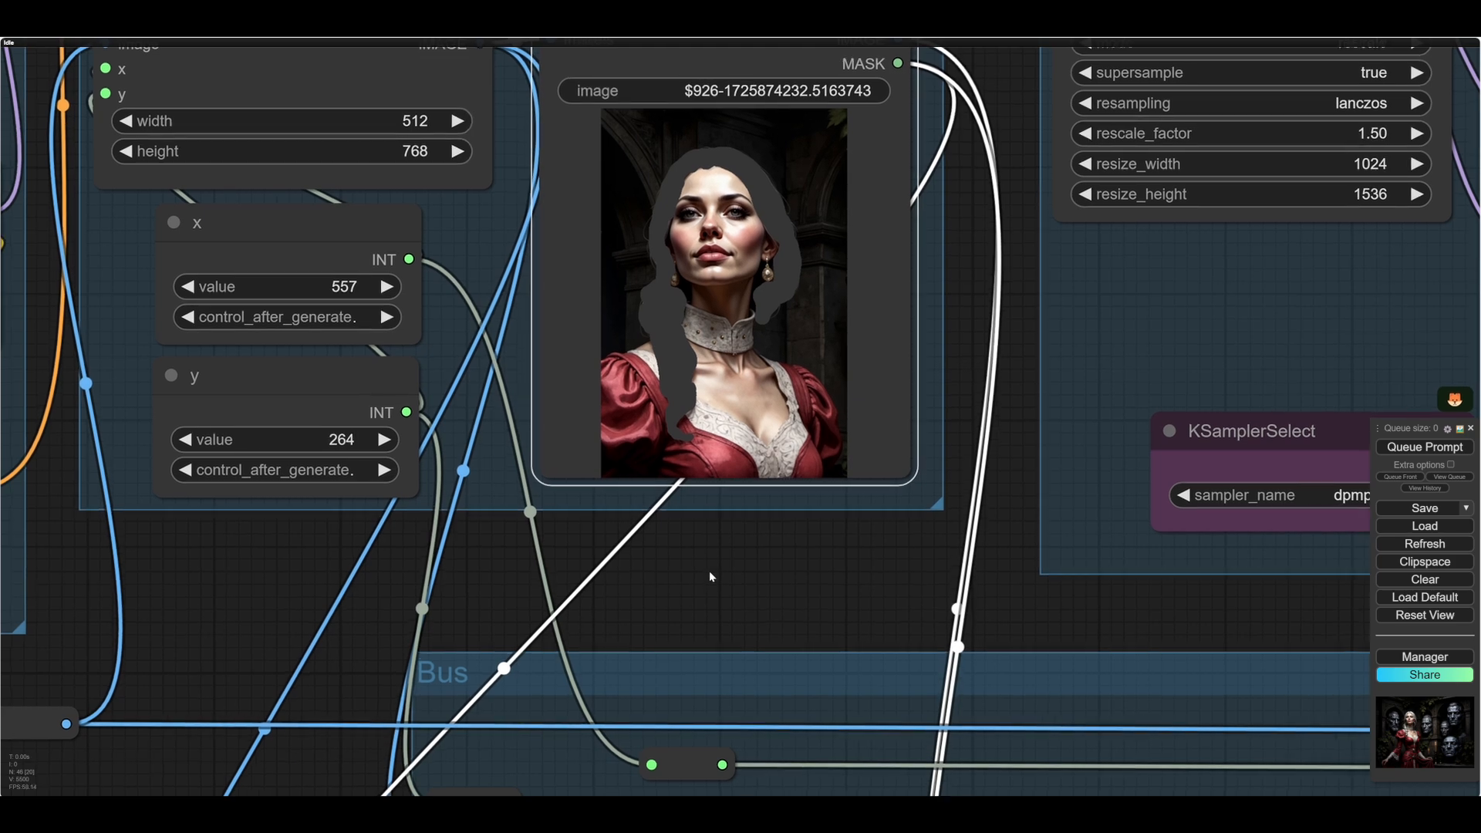
left_click_drag(709, 576, 746, 522)
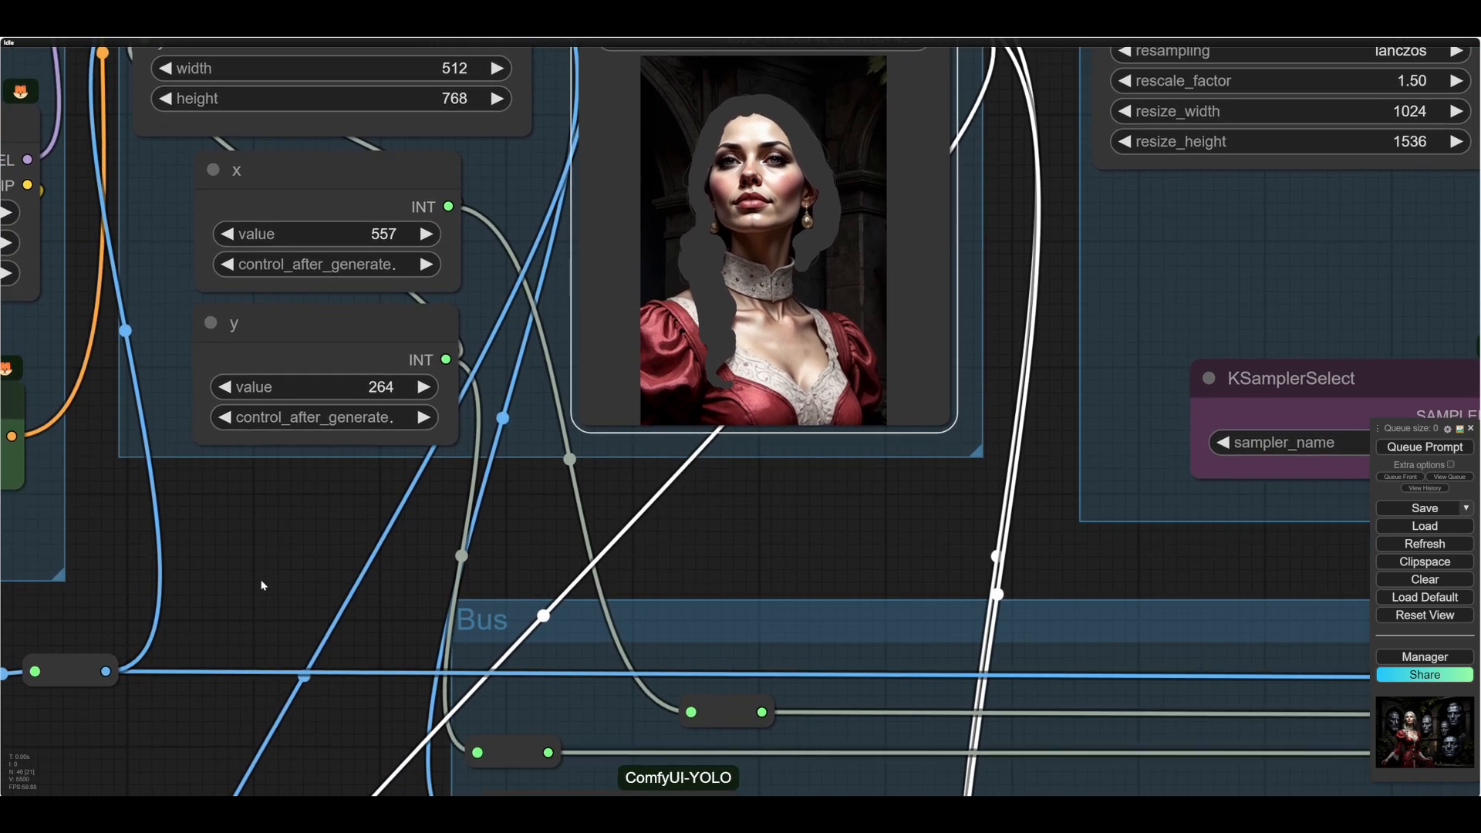
left_click_drag(262, 589, 372, 332)
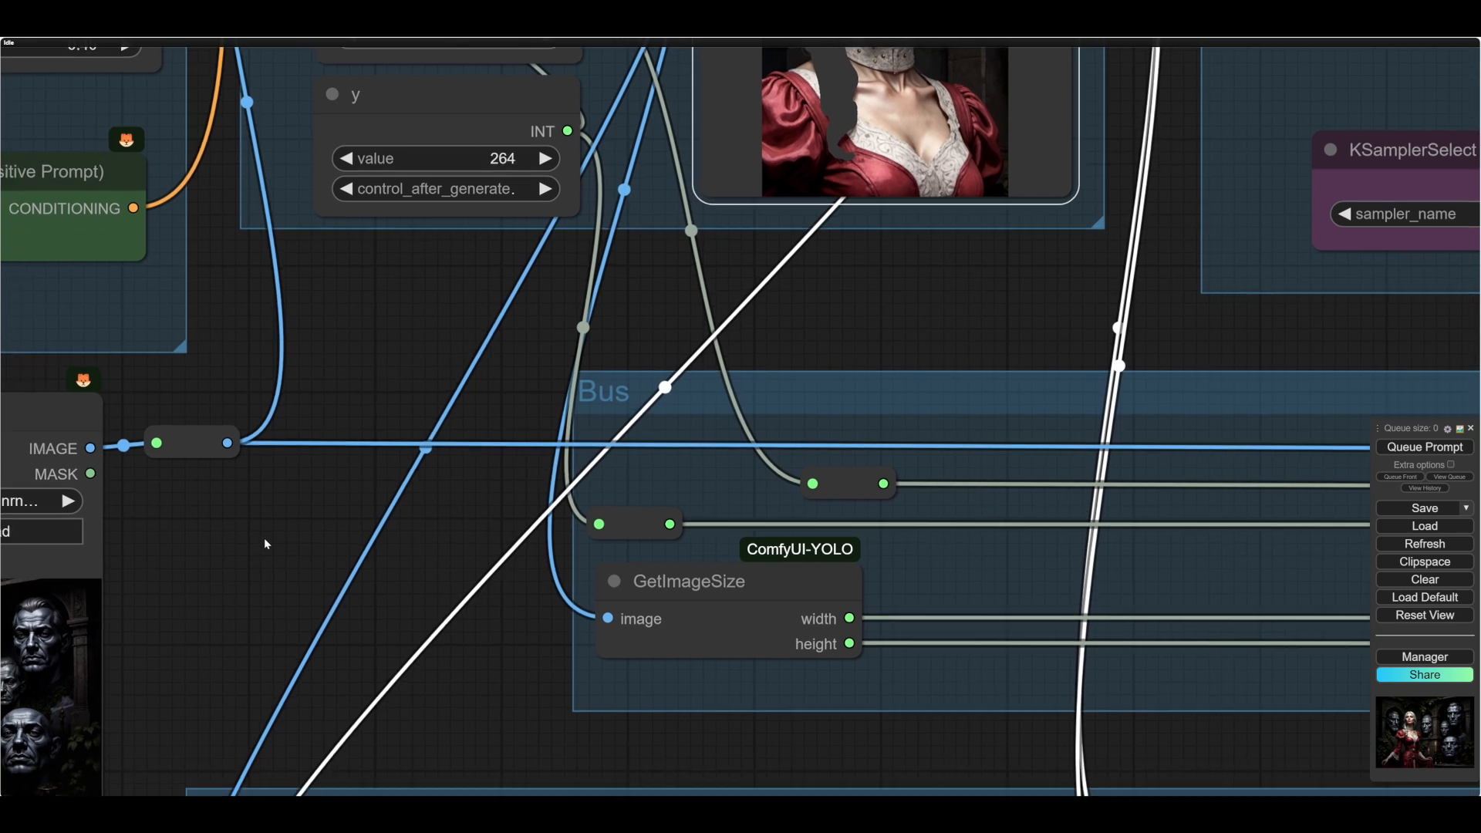
left_click_drag(264, 538, 448, 395)
scroll(316, 695, "down", 1)
left_click_drag(316, 695, 423, 547)
scroll(128, 290, "down", 3)
left_click_drag(424, 547, 201, 543)
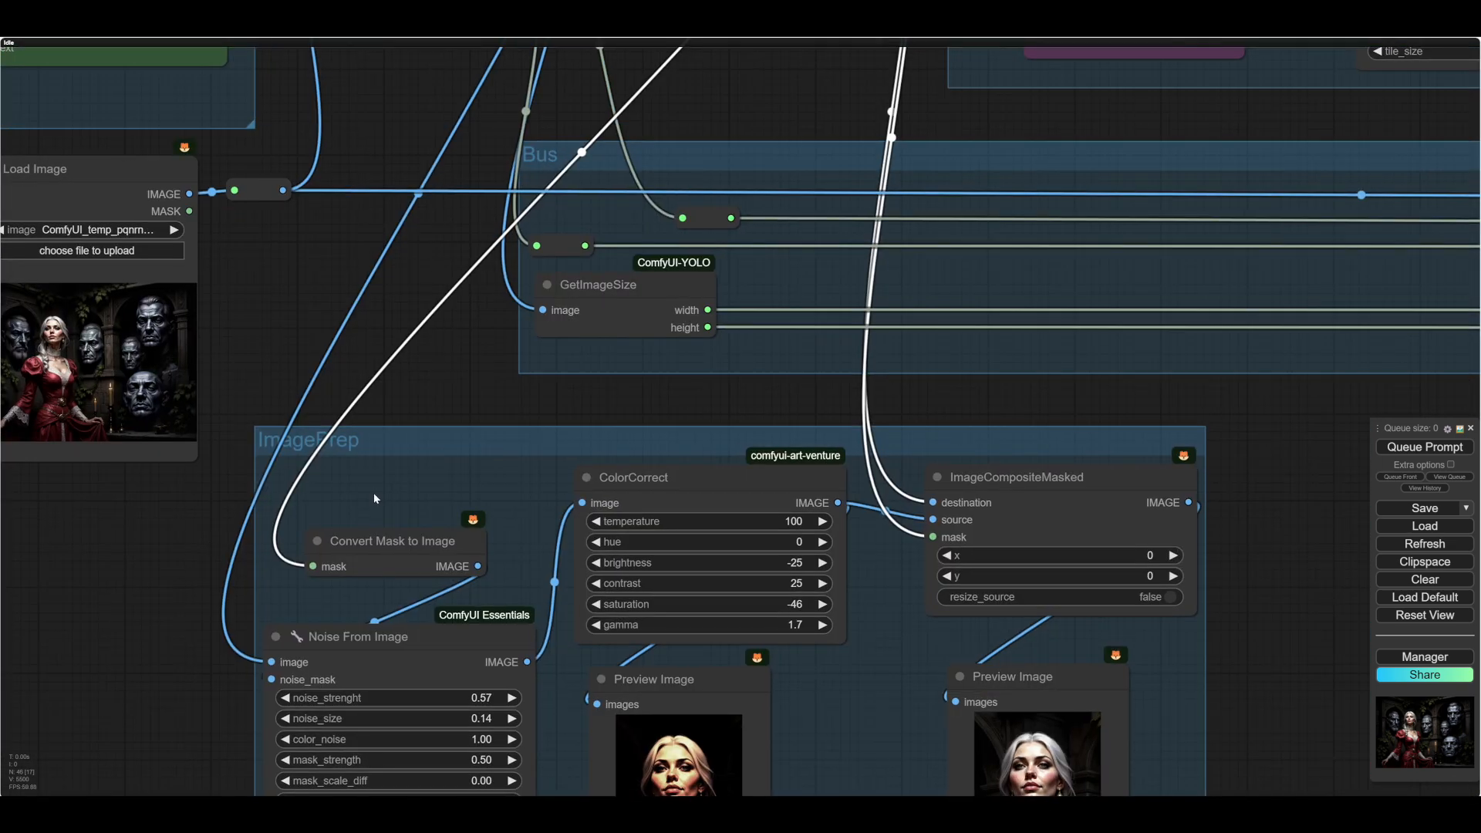
- Examine the ImagePrep group's Noise From Image, ColorCorrect and ImageCompositeMasked settings and both preview images
left_click_drag(447, 446, 477, 439)
left_click_drag(129, 620, 54, 440)
scroll(54, 441, "up", 1)
scroll(56, 445, "down", 2)
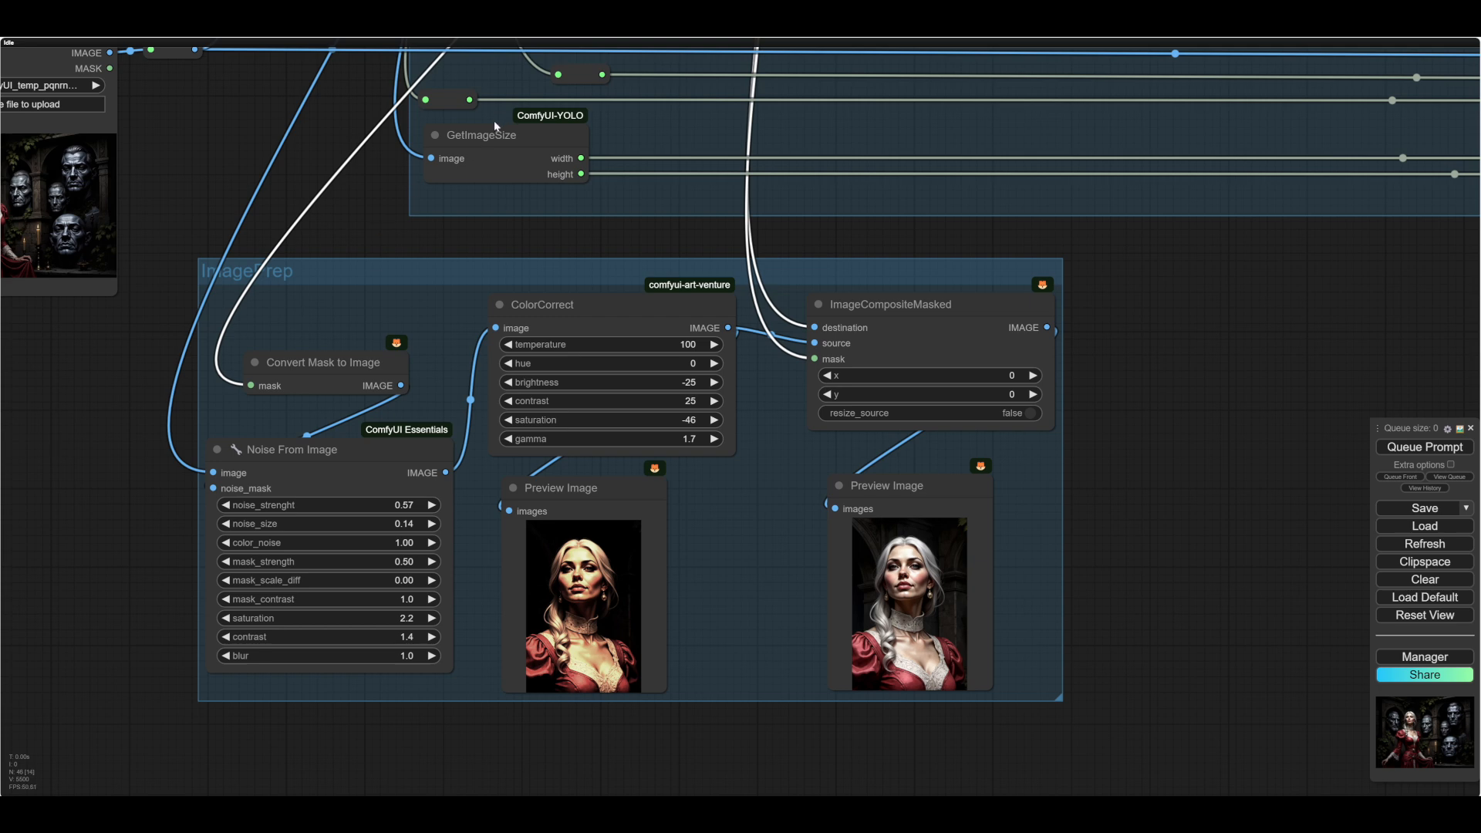
left_click_drag(62, 568, 34, 525)
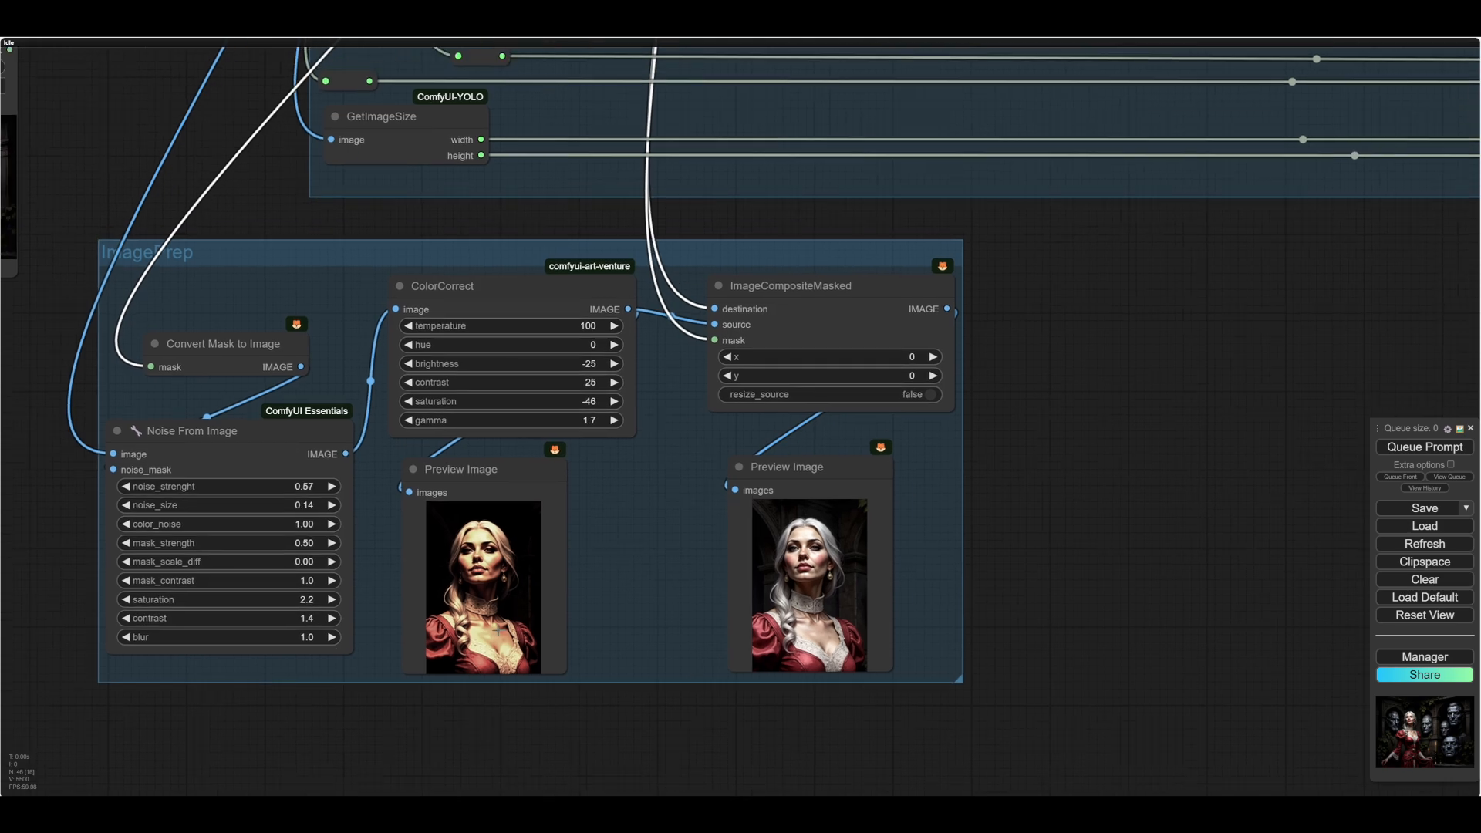
scroll(508, 614, "up", 15)
scroll(507, 615, "down", 12)
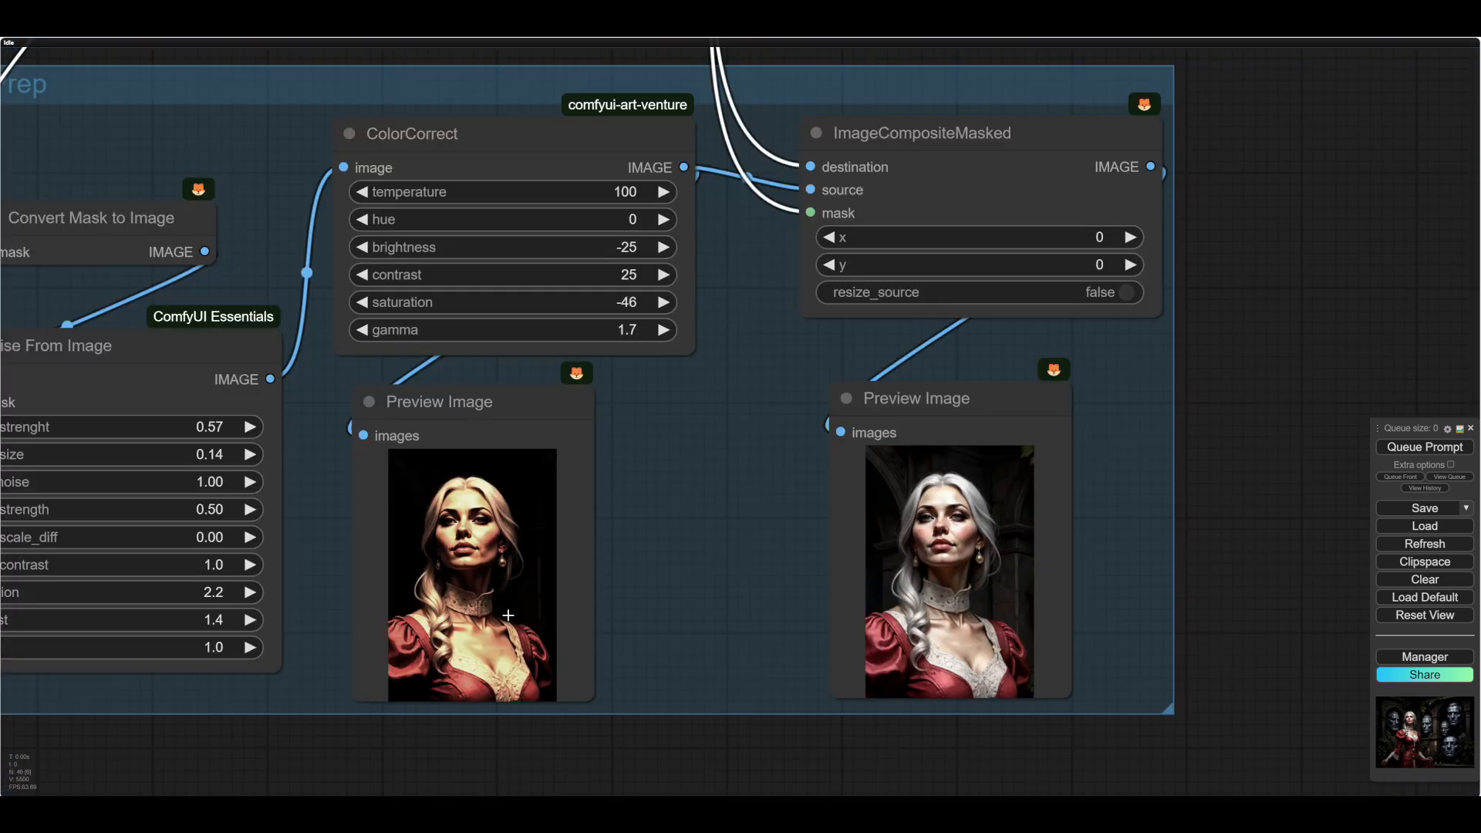
scroll(507, 614, "down", 2)
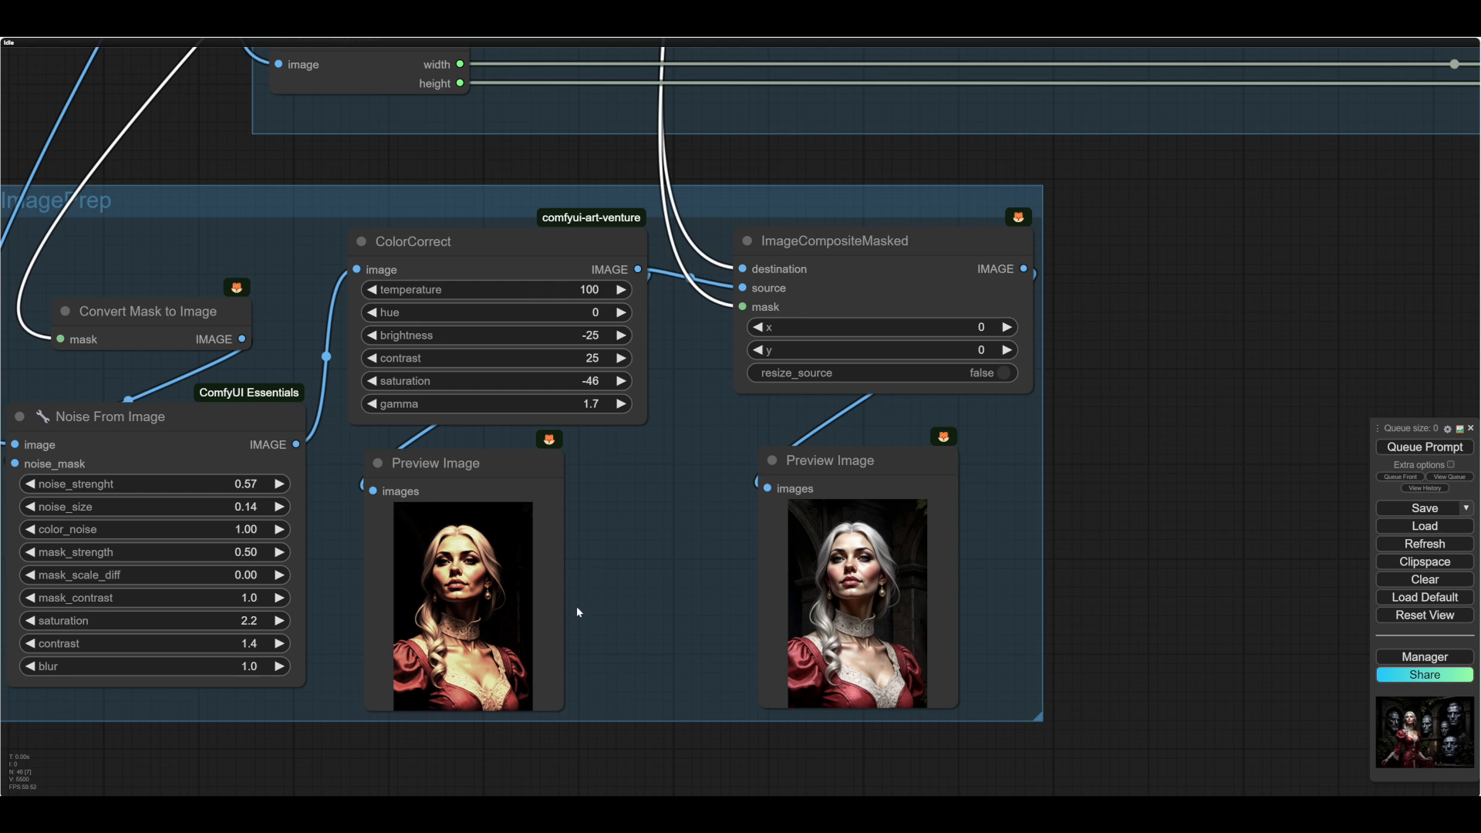
mouse_move(672, 580)
left_mouse_down()
mouse_move(708, 545)
mouse_move(688, 563)
left_mouse_up()
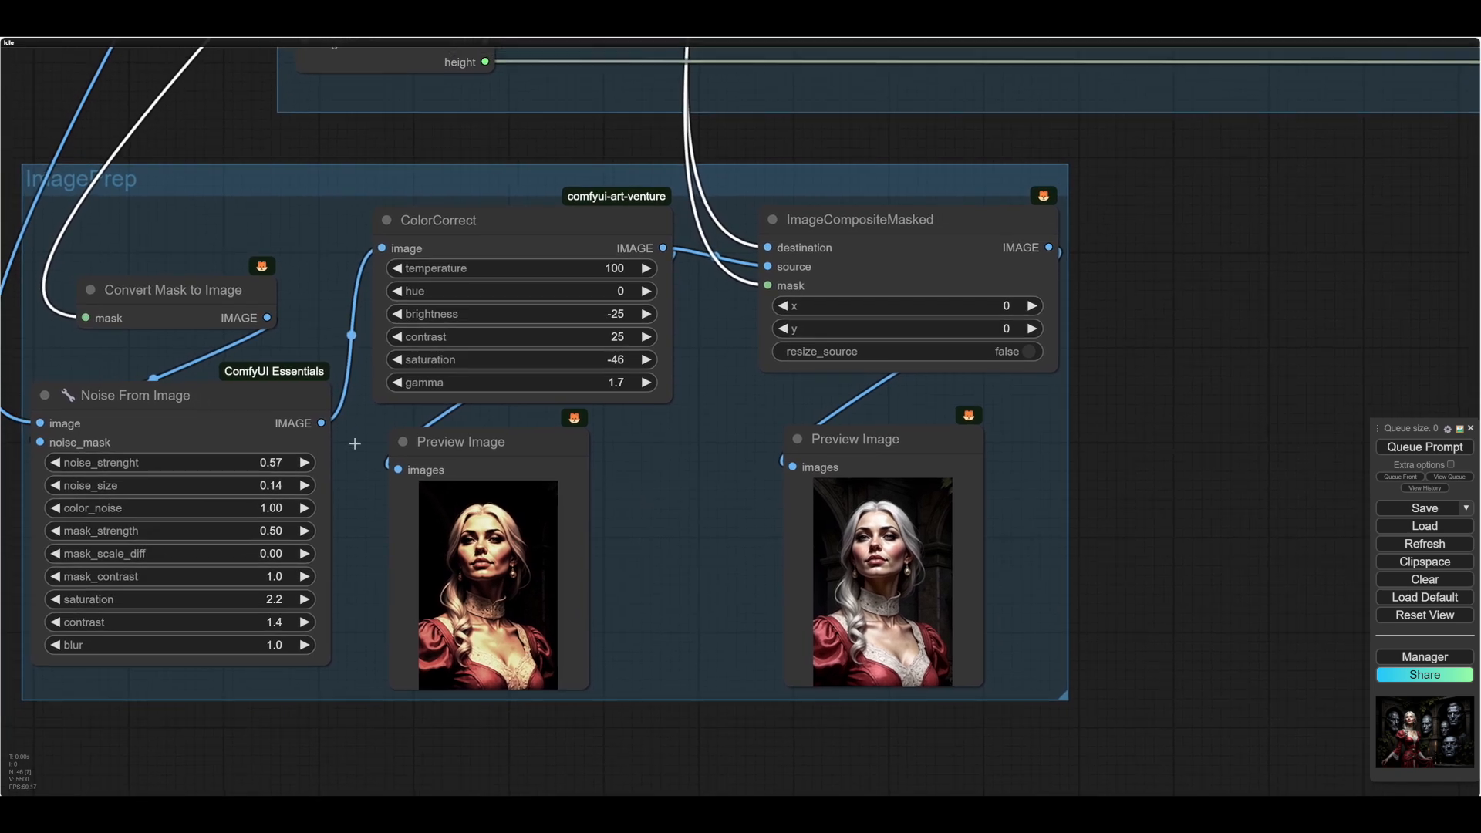
mouse_move(671, 547)
left_mouse_down()
mouse_move(662, 564)
mouse_move(685, 559)
left_mouse_up()
scroll(683, 557, "down", 2)
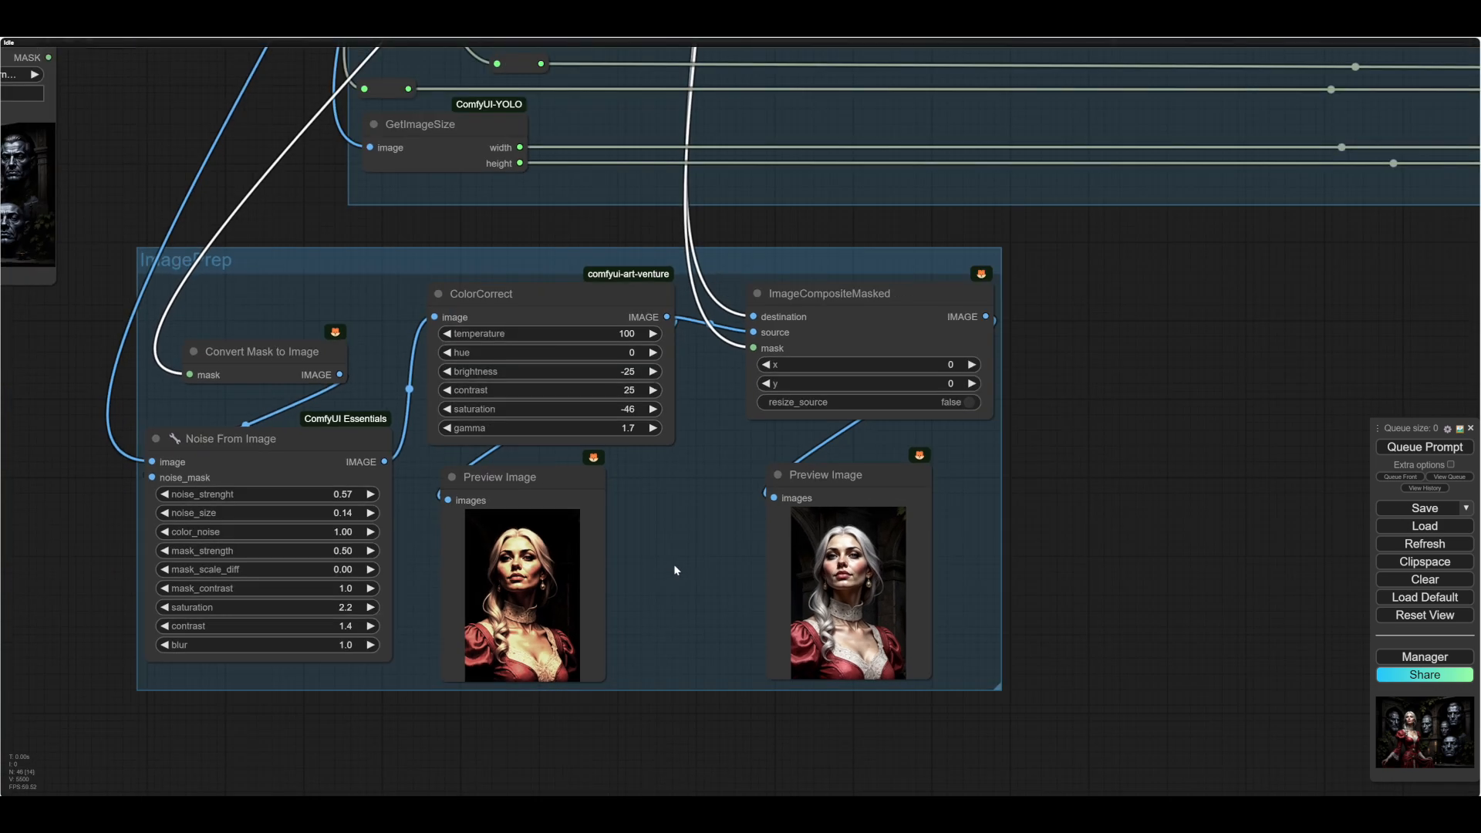
- Set the nodes in the sampling group containing KSamplerSelect and SamplerCustomAdvanced to Never
left_click_drag(1243, 394, 985, 599)
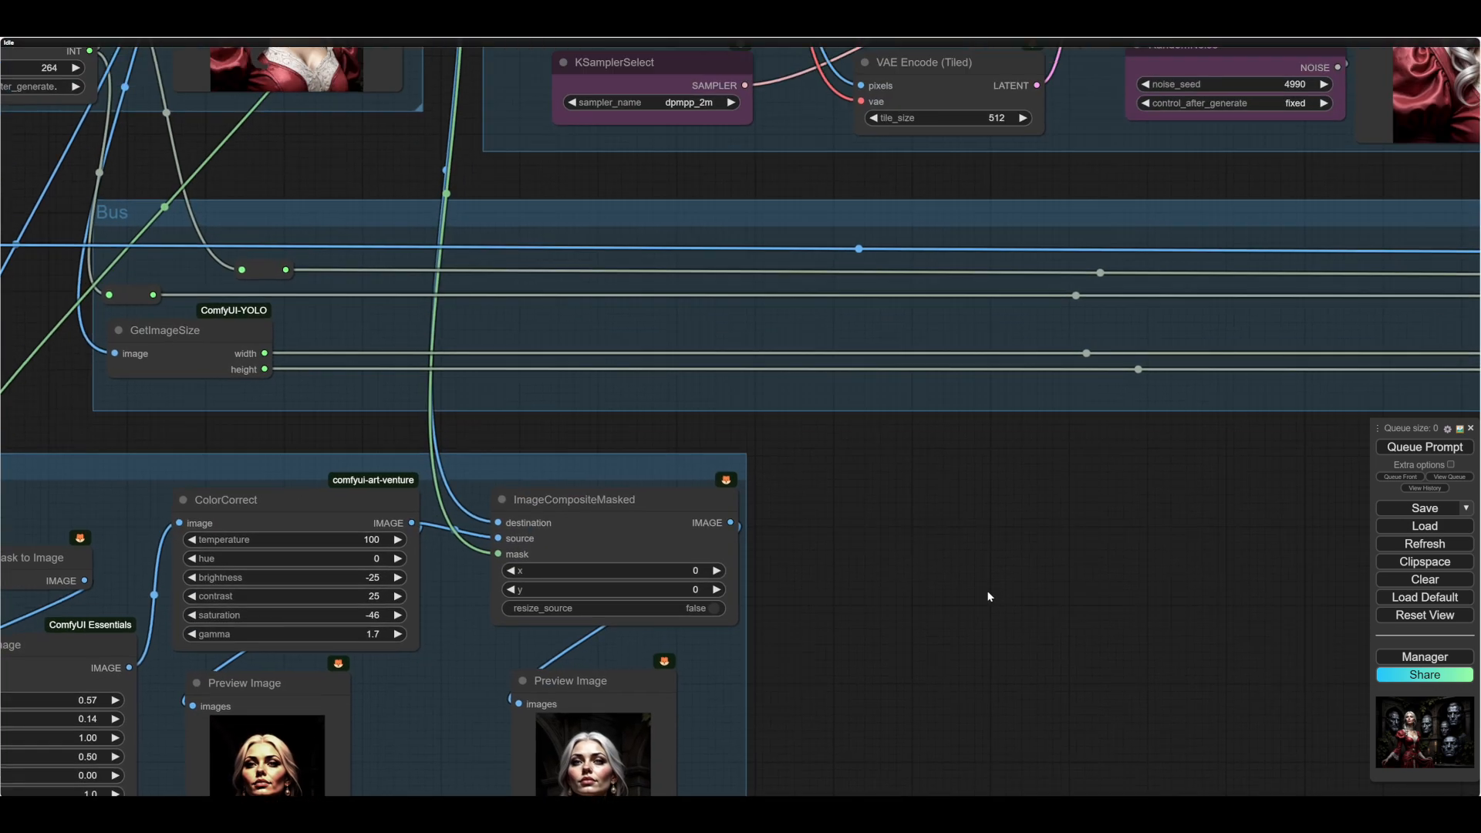
scroll(987, 590, "down", 4)
scroll(987, 586, "up", 1)
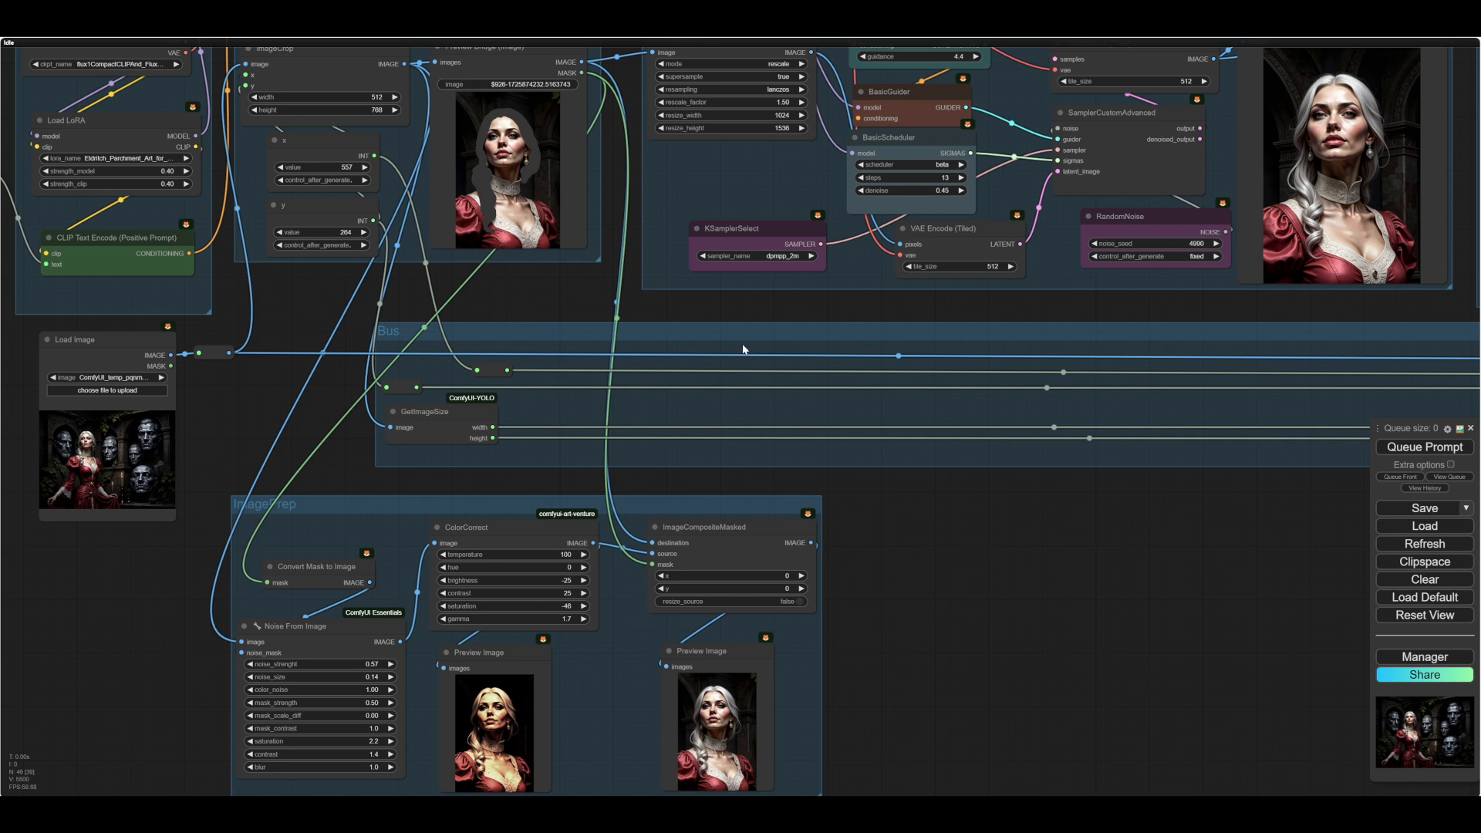
right_click(706, 166)
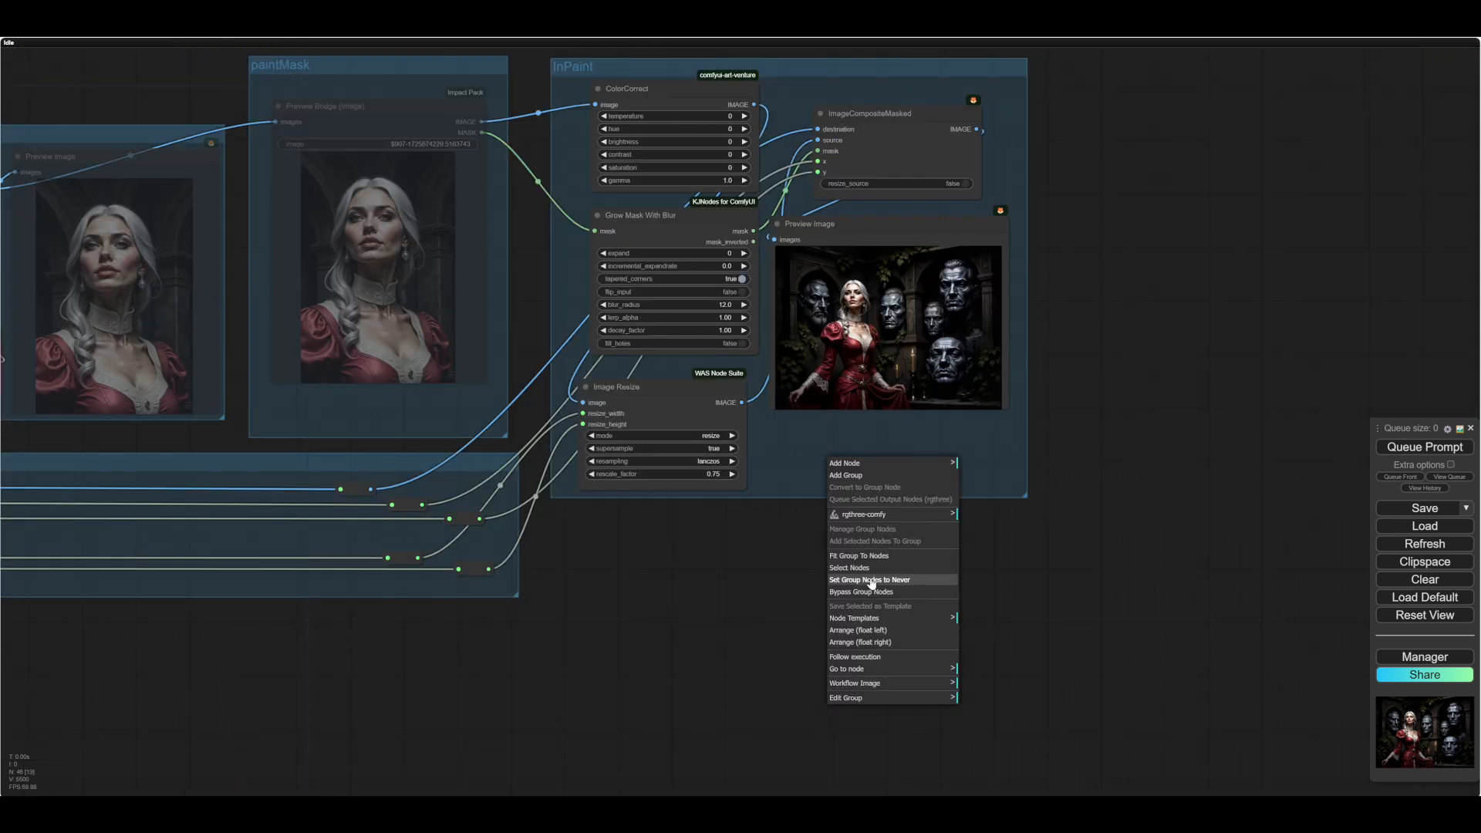
left_click(902, 580)
- Inspect the ImagePrep group's color-corrected preview and the composited portrait's masked hair up close
mouse_move(397, 698)
left_mouse_down()
mouse_move(902, 572)
mouse_move(971, 474)
mouse_move(1181, 461)
left_mouse_up()
left_click_drag(854, 590, 1007, 642)
left_click_drag(1061, 577, 1025, 581)
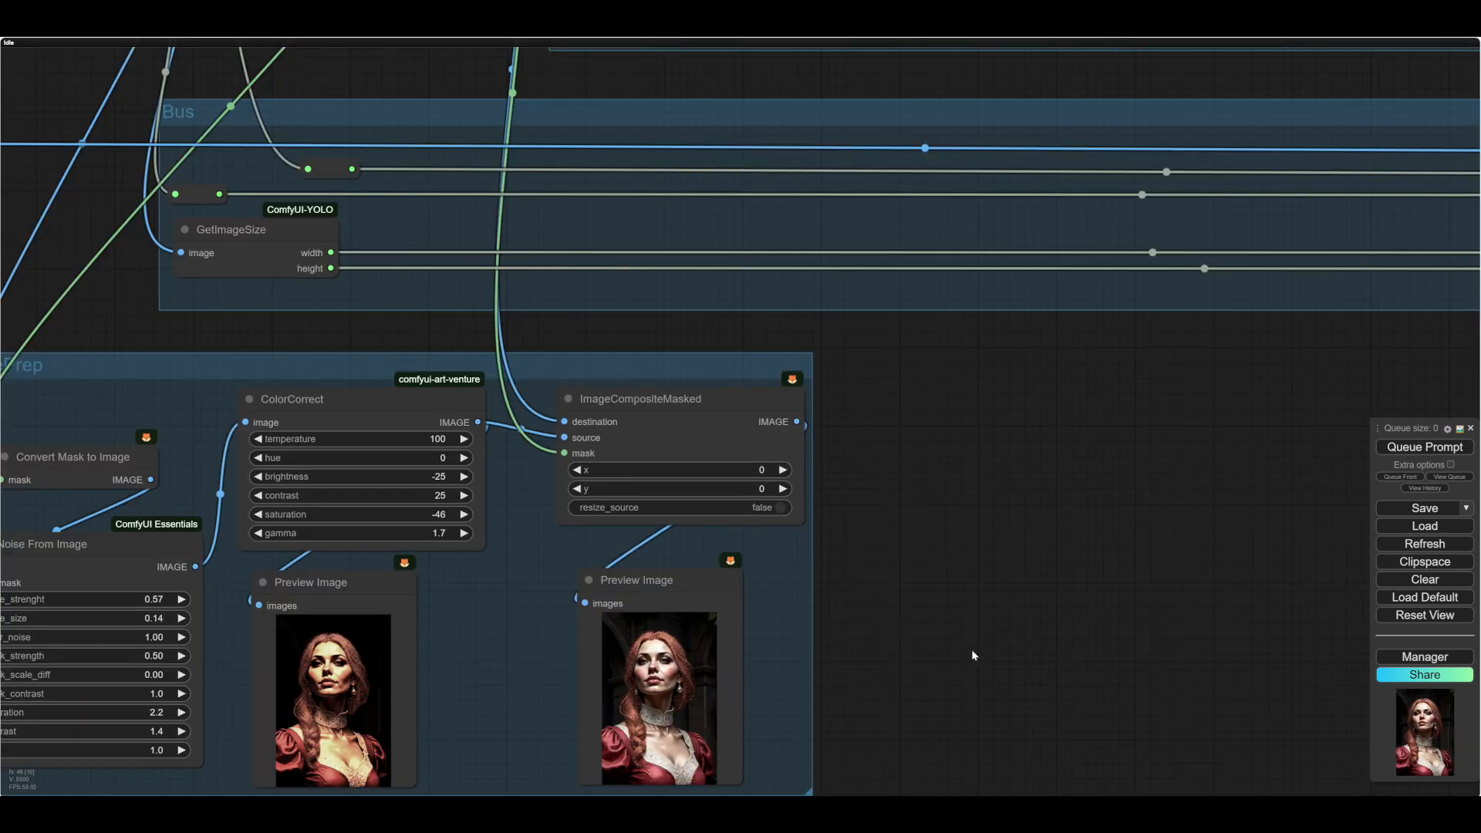
scroll(1216, 580, "down", 4)
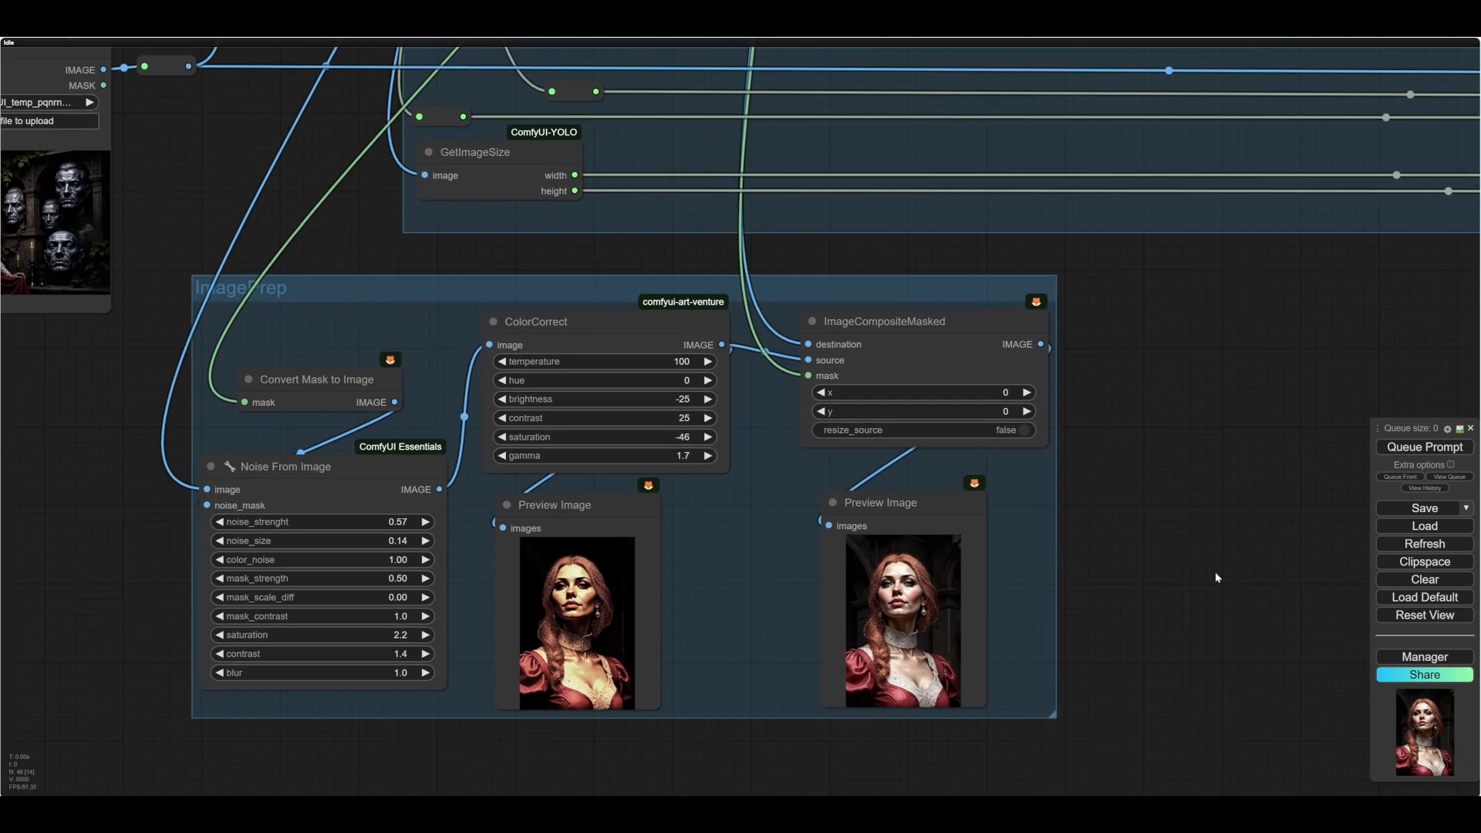
scroll(1152, 584, "up", 9)
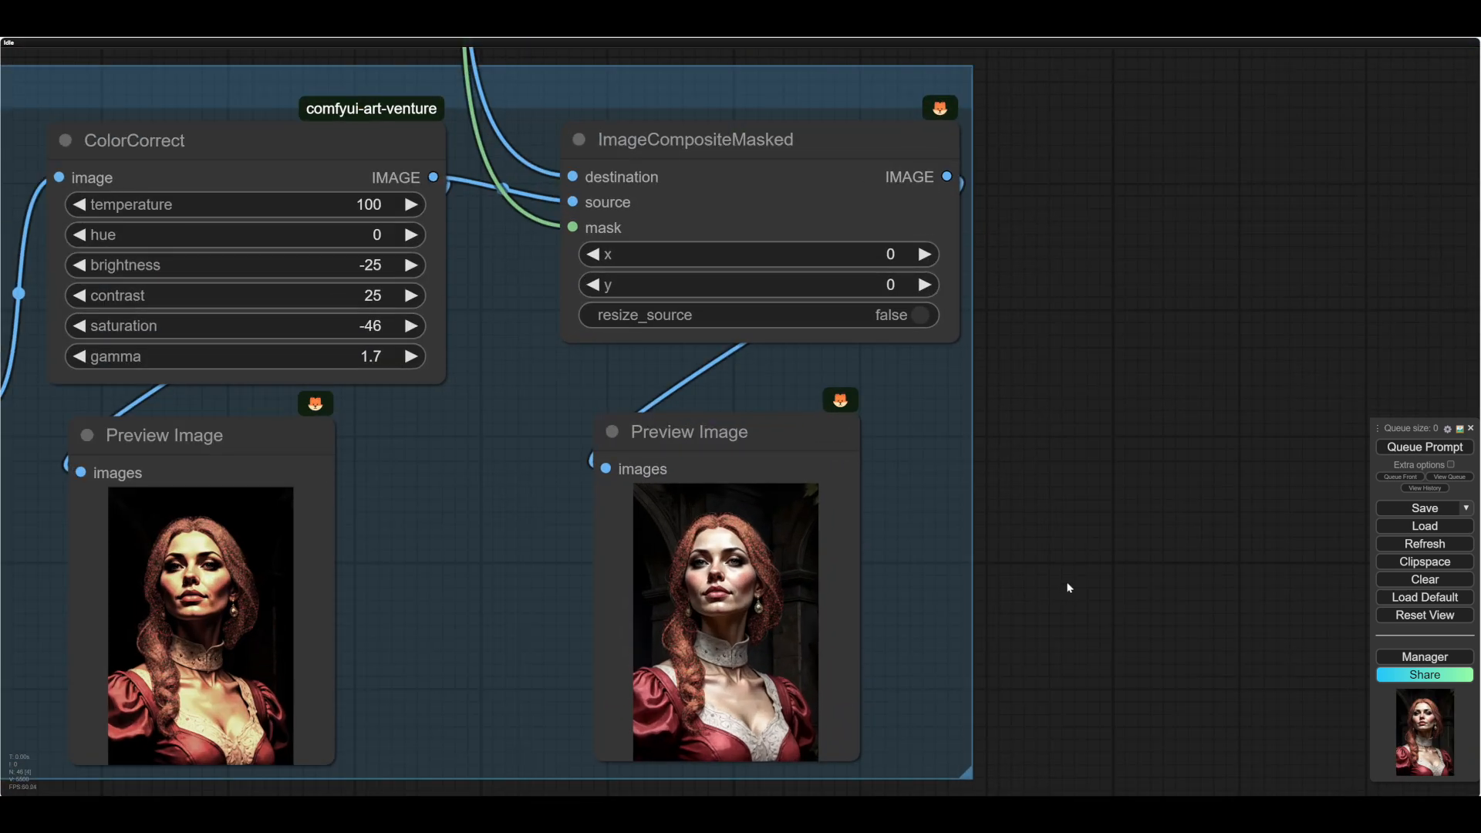
left_click_drag(1069, 588, 1230, 474)
scroll(1068, 532, "up", 7)
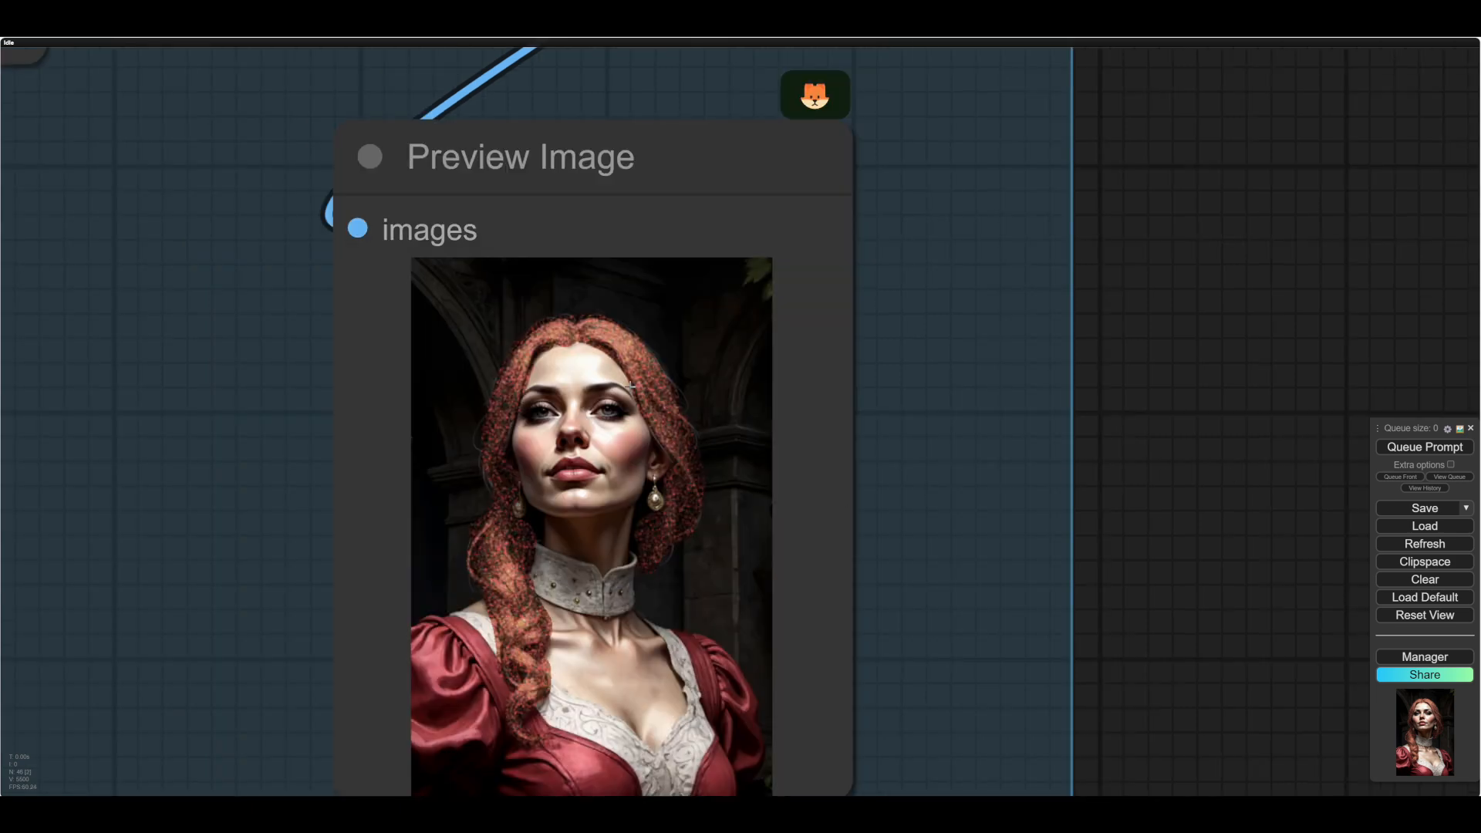
scroll(838, 351, "down", 7)
left_click_drag(531, 738, 739, 769)
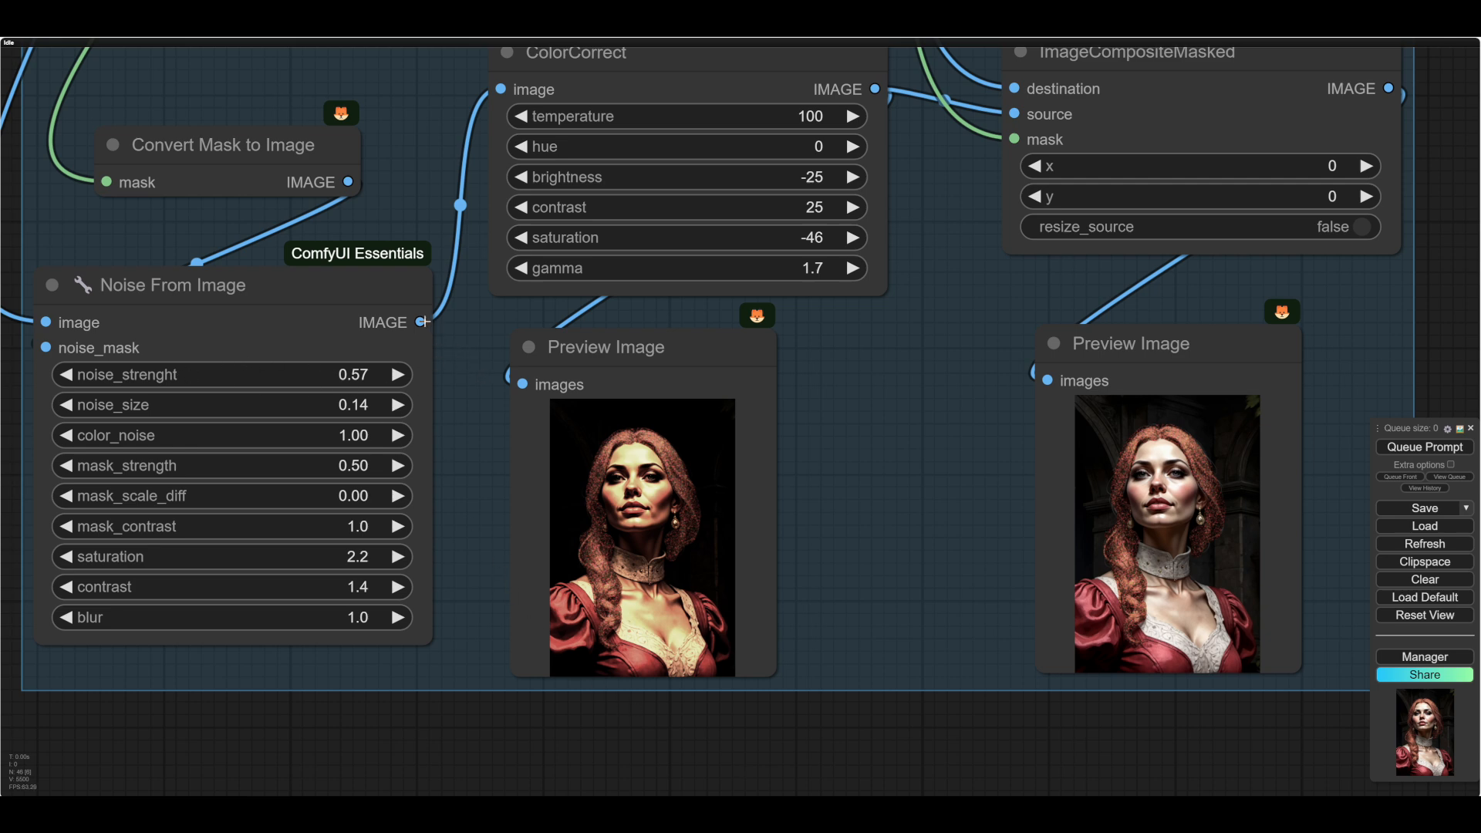
- Link Noise From Image's output to the preview node below ColorCorrect, run the workflow and inspect the noise on the hair
left_click_drag(423, 322, 523, 384)
scroll(808, 532, "up", 1)
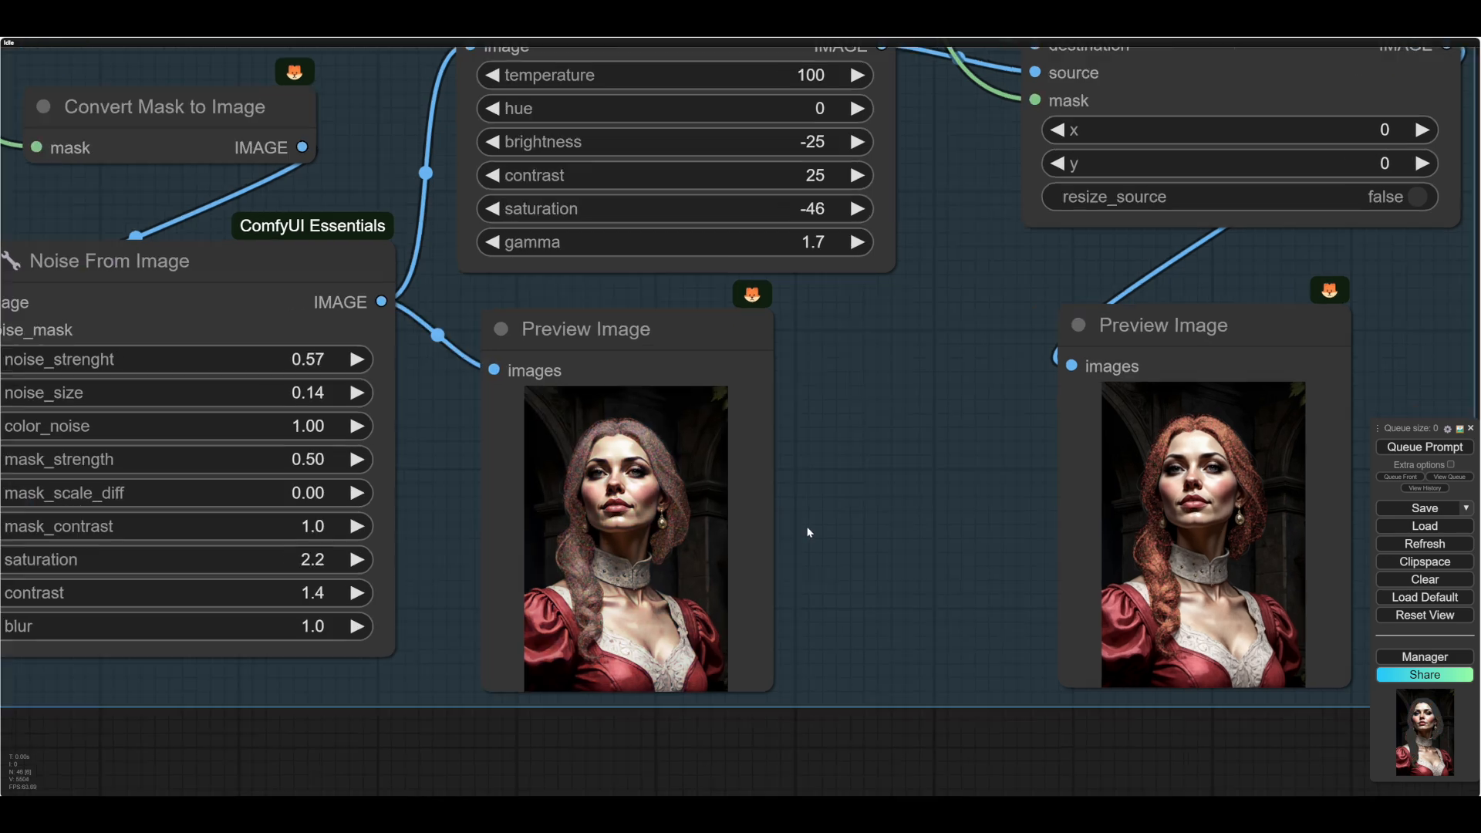
scroll(808, 532, "up", 4)
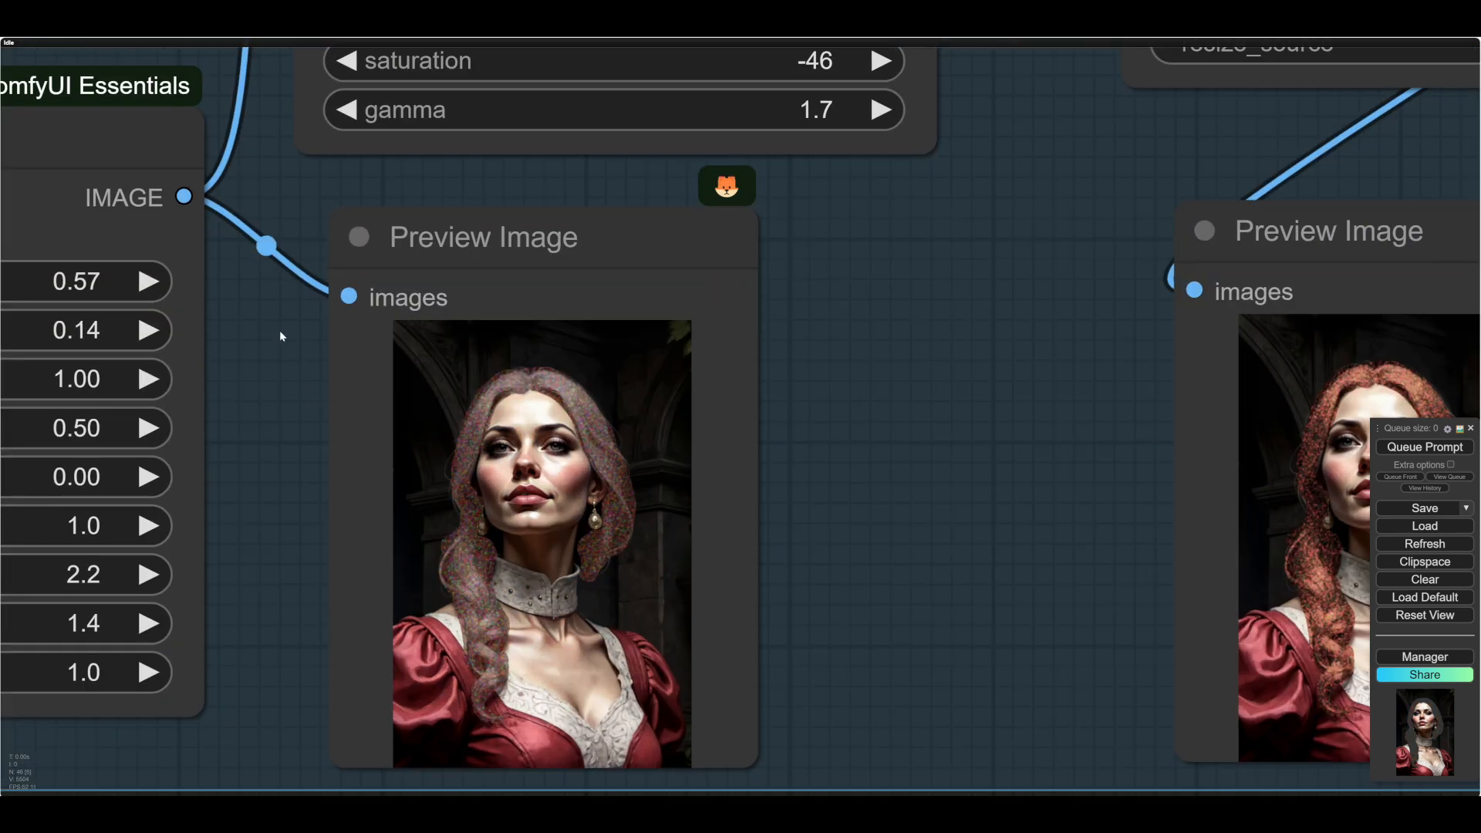
scroll(310, 426, "down", 8)
- Reconnect ColorCorrect's image output to the preview node below it and run the workflow
left_click_drag(594, 145, 329, 368)
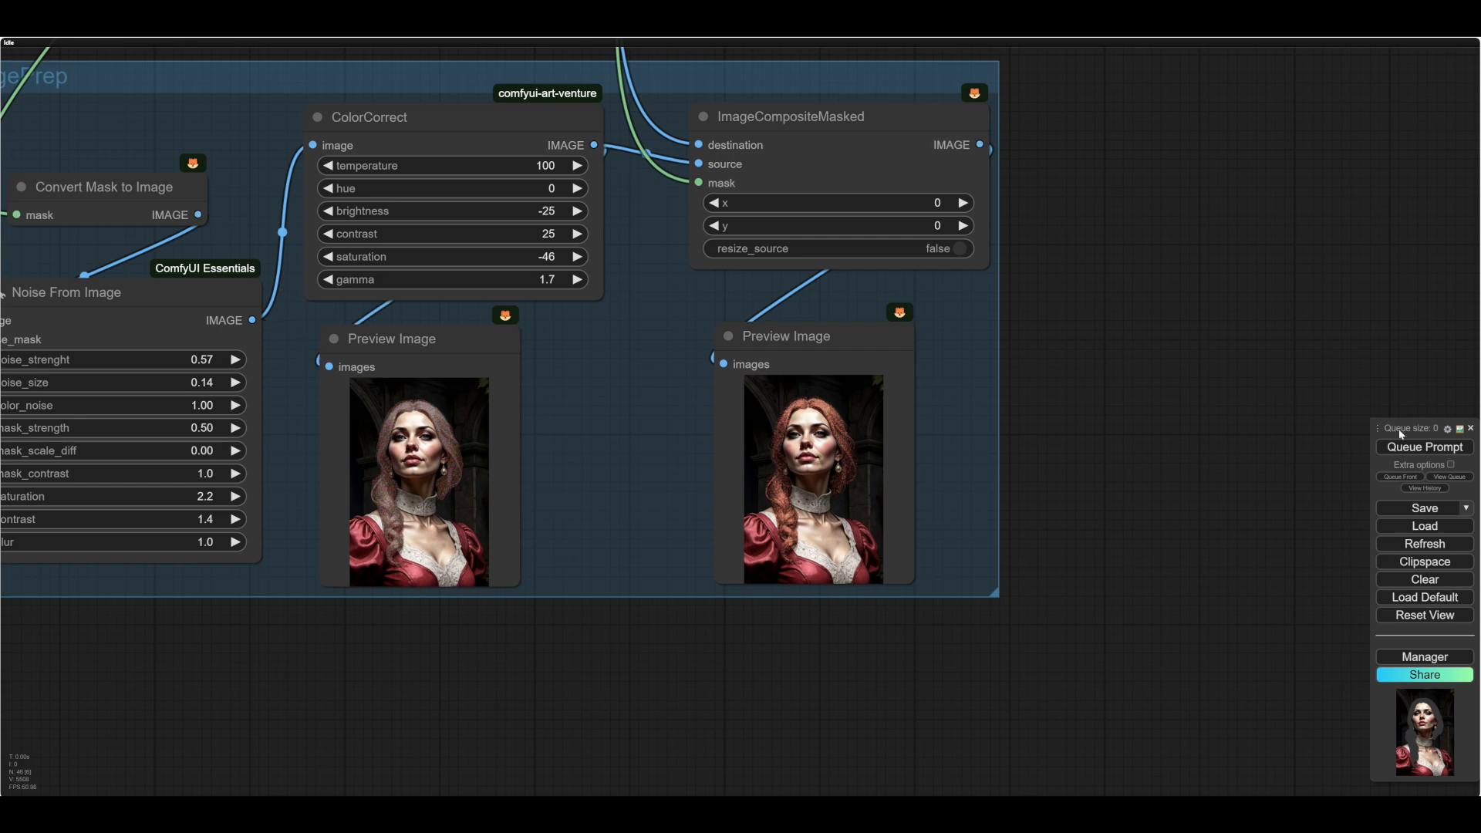
left_click(1425, 446)
left_click_drag(705, 673, 812, 677)
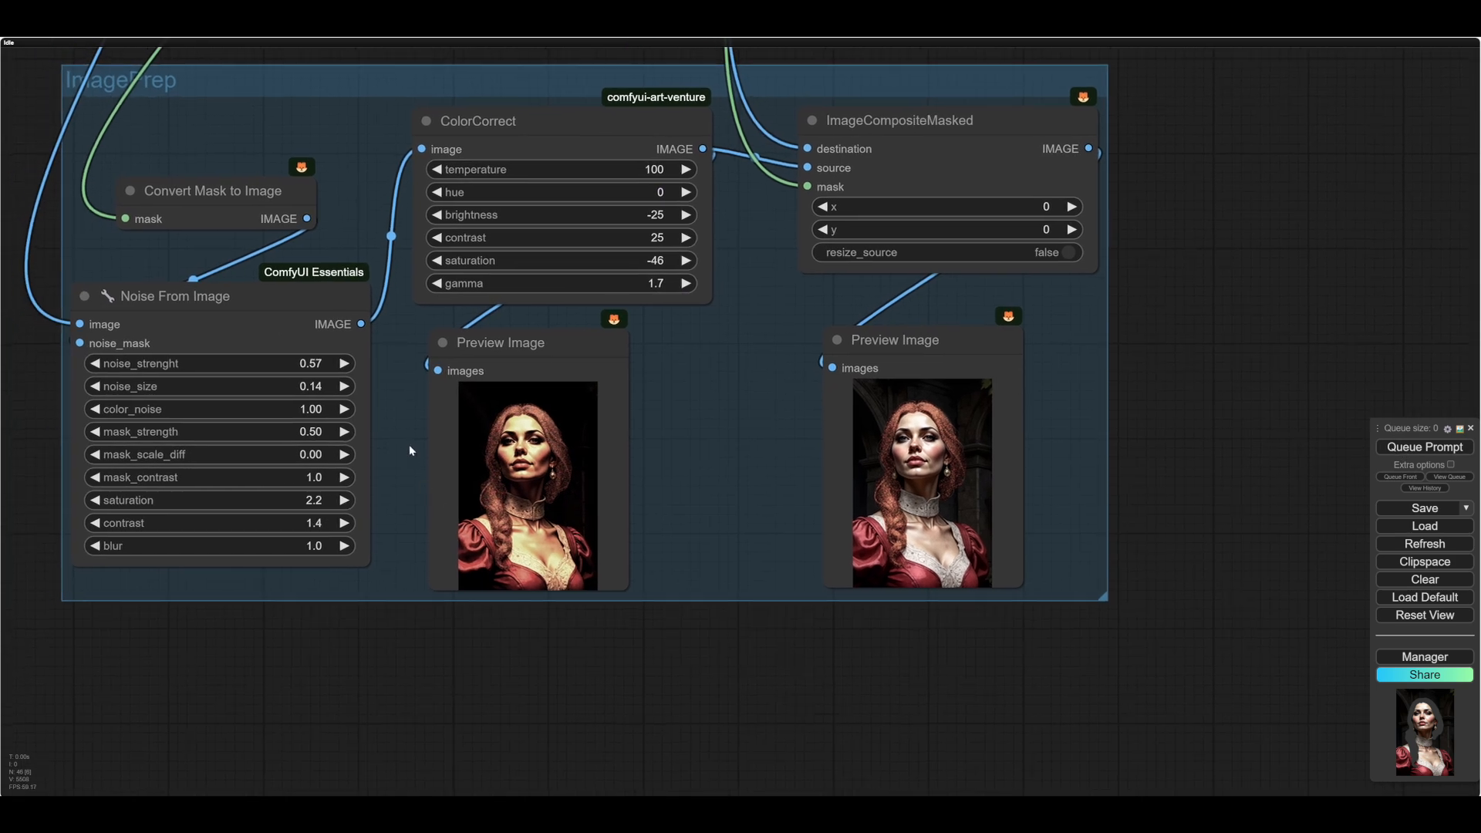
- Shift the Noise From Image node slightly closer to ColorCorrect and nudge ColorCorrect's preview node slightly upward
left_click_drag(396, 383, 392, 400)
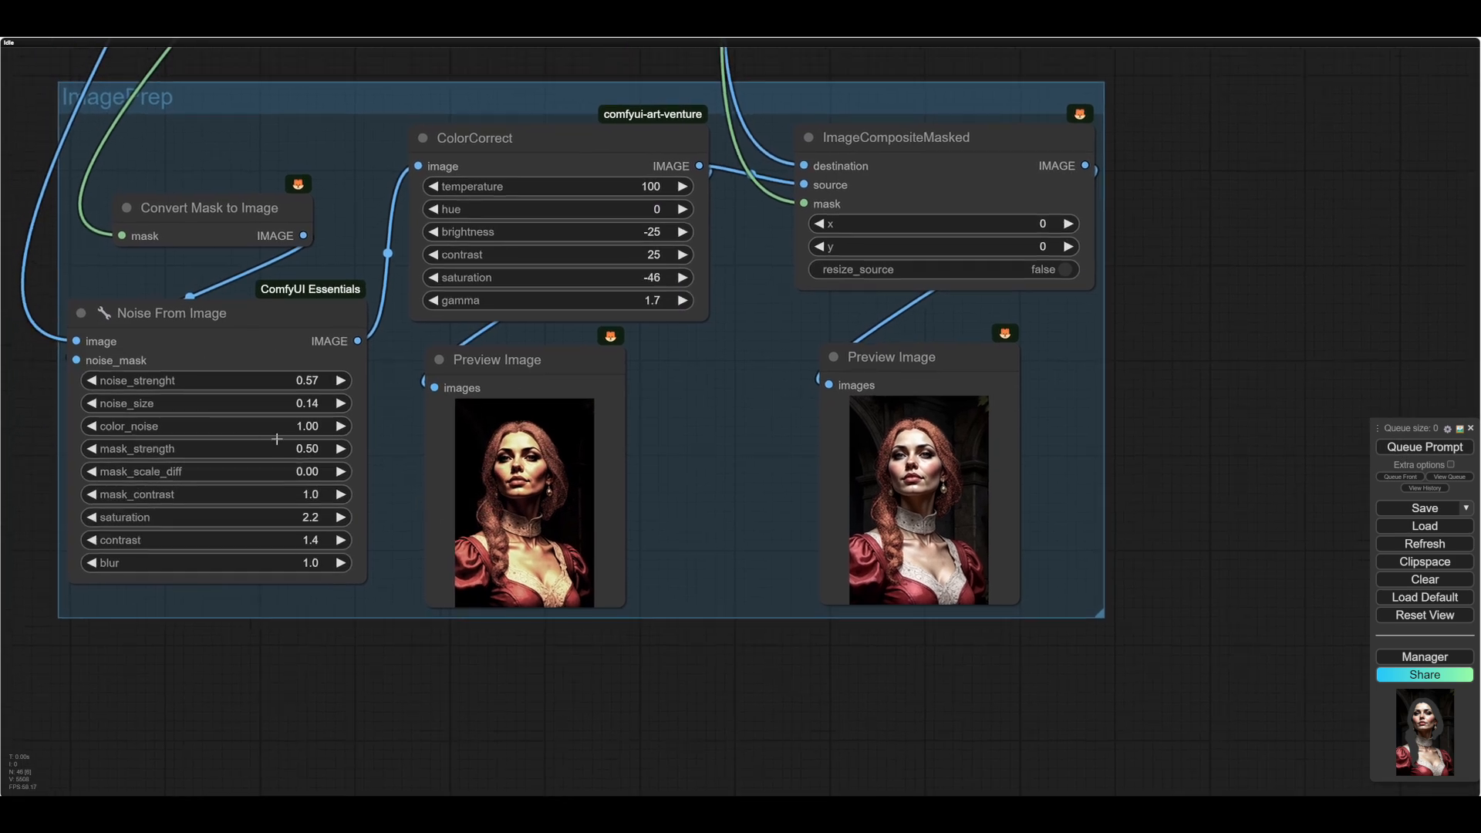
left_click_drag(358, 419, 356, 418)
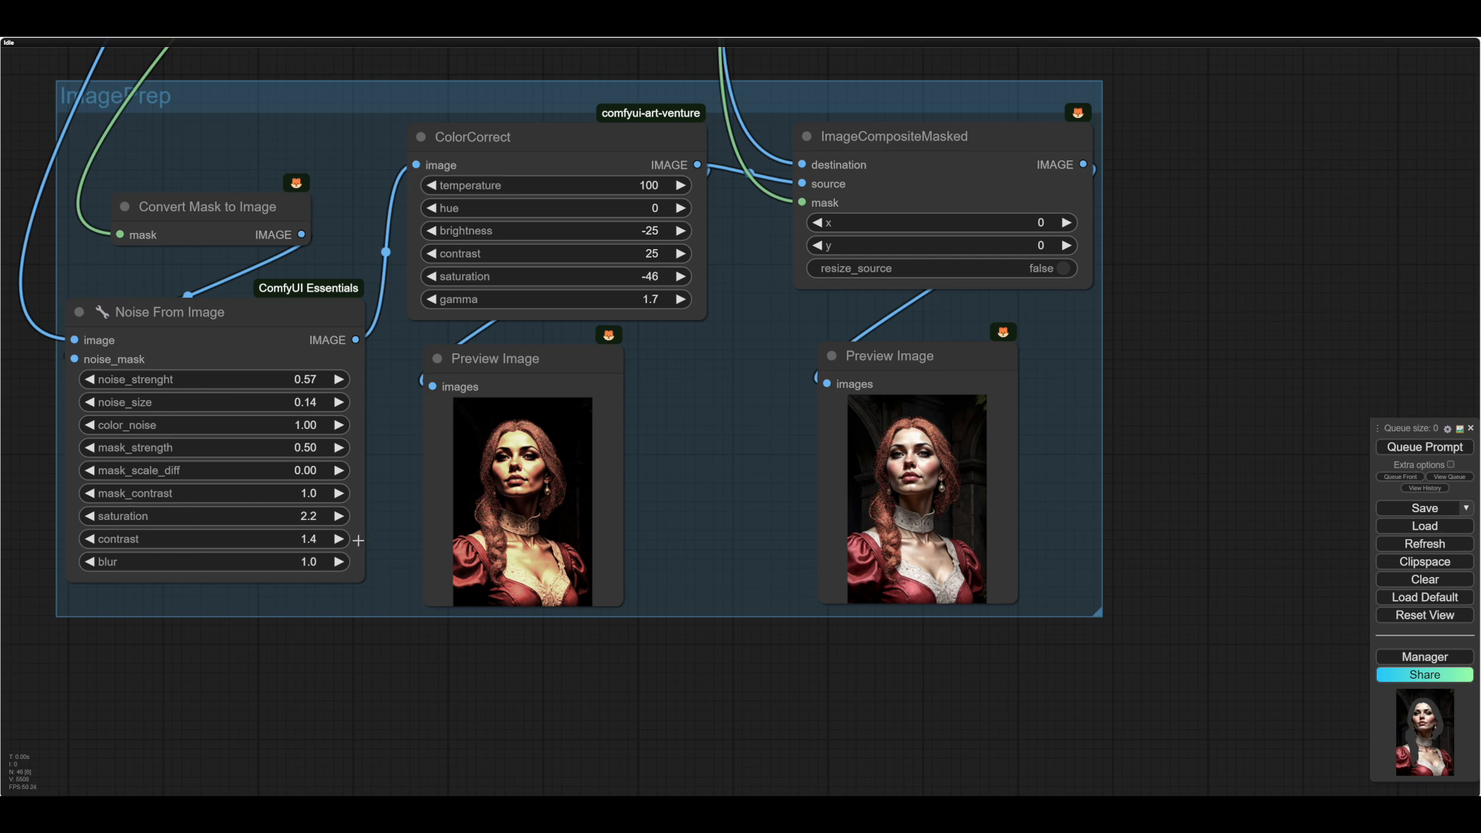
scroll(375, 515, "up", 3)
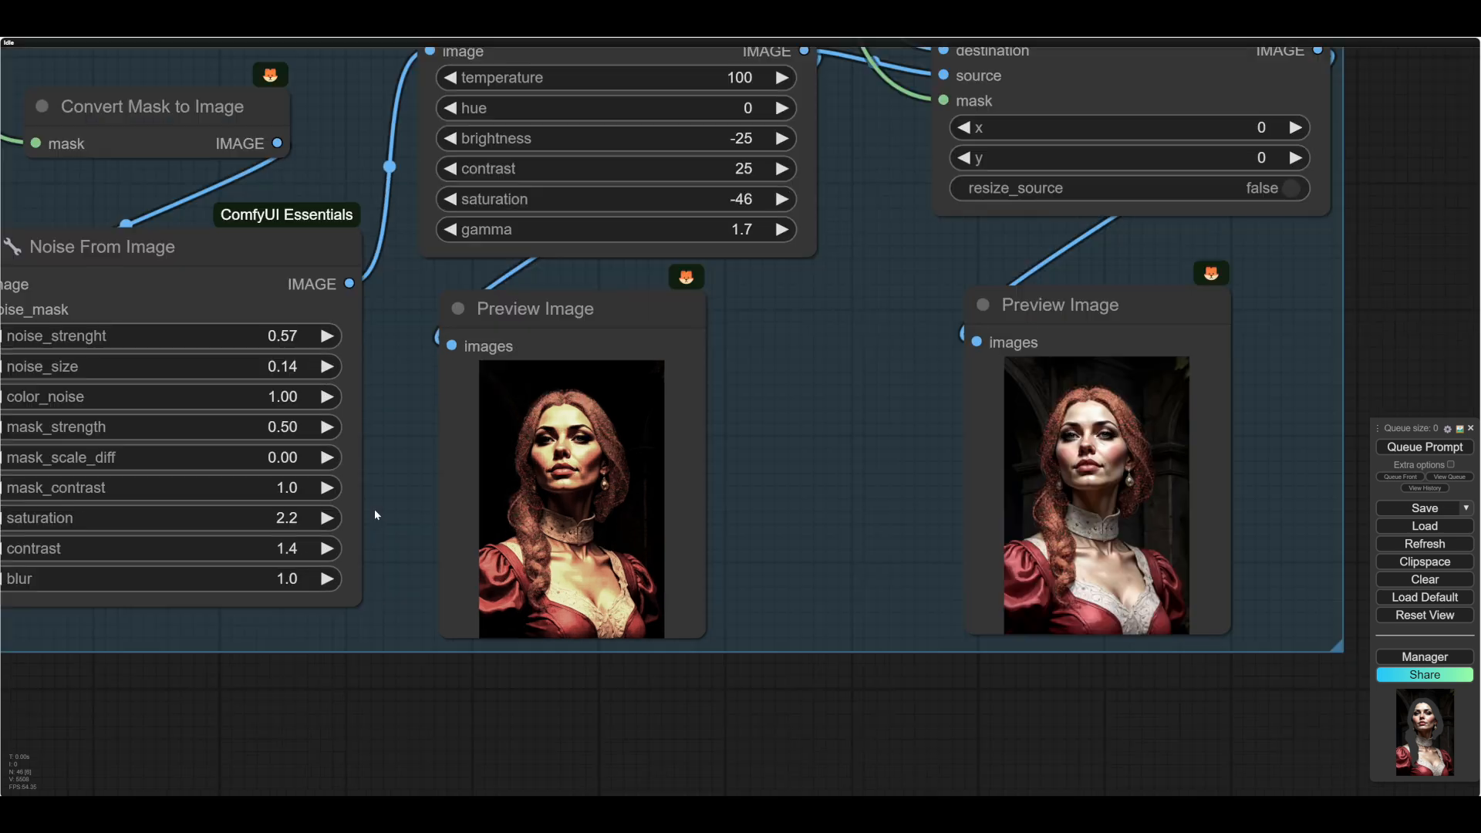
left_click_drag(219, 260, 239, 267)
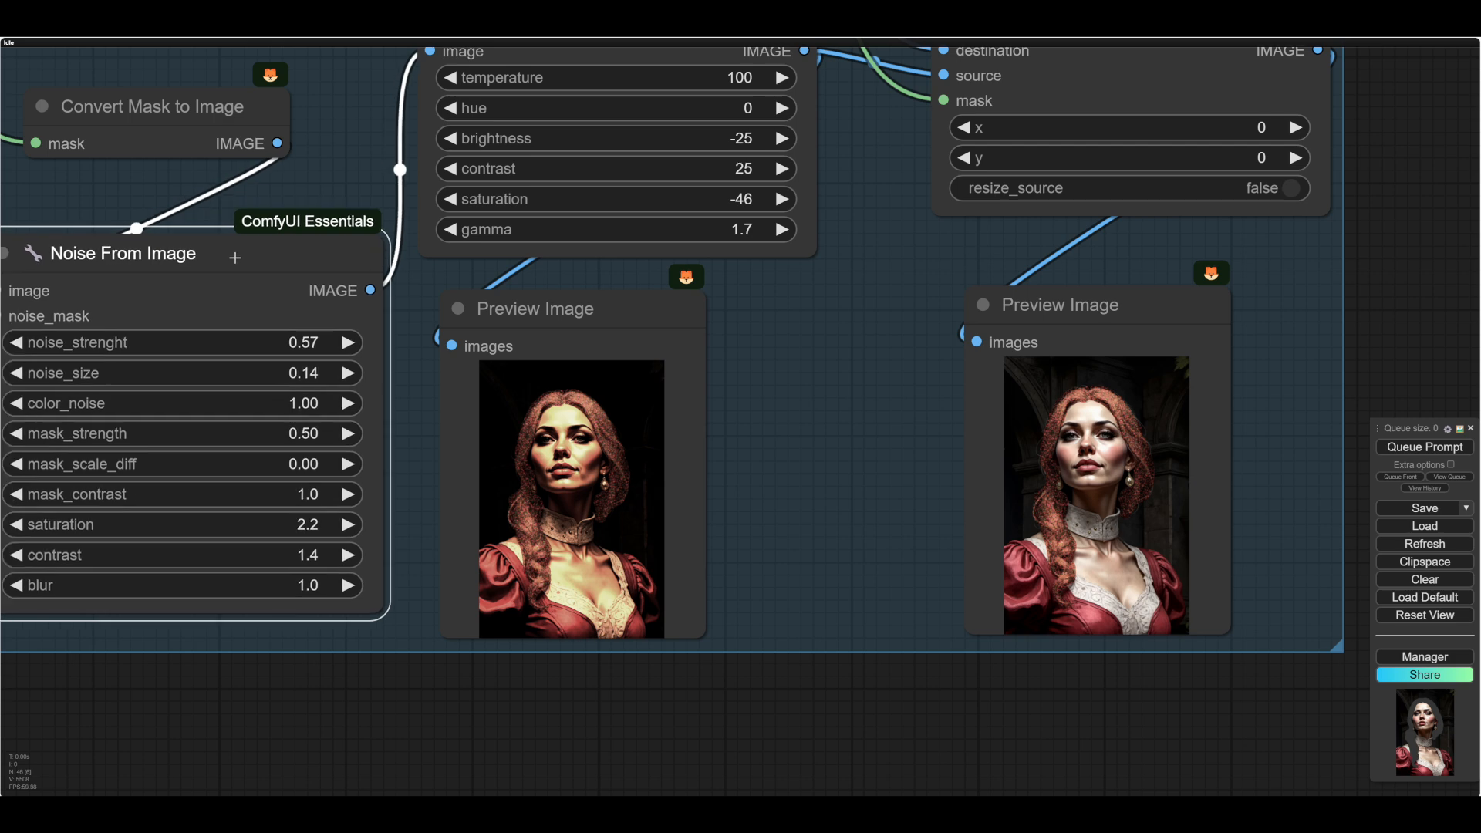
scroll(403, 422, "down", 1)
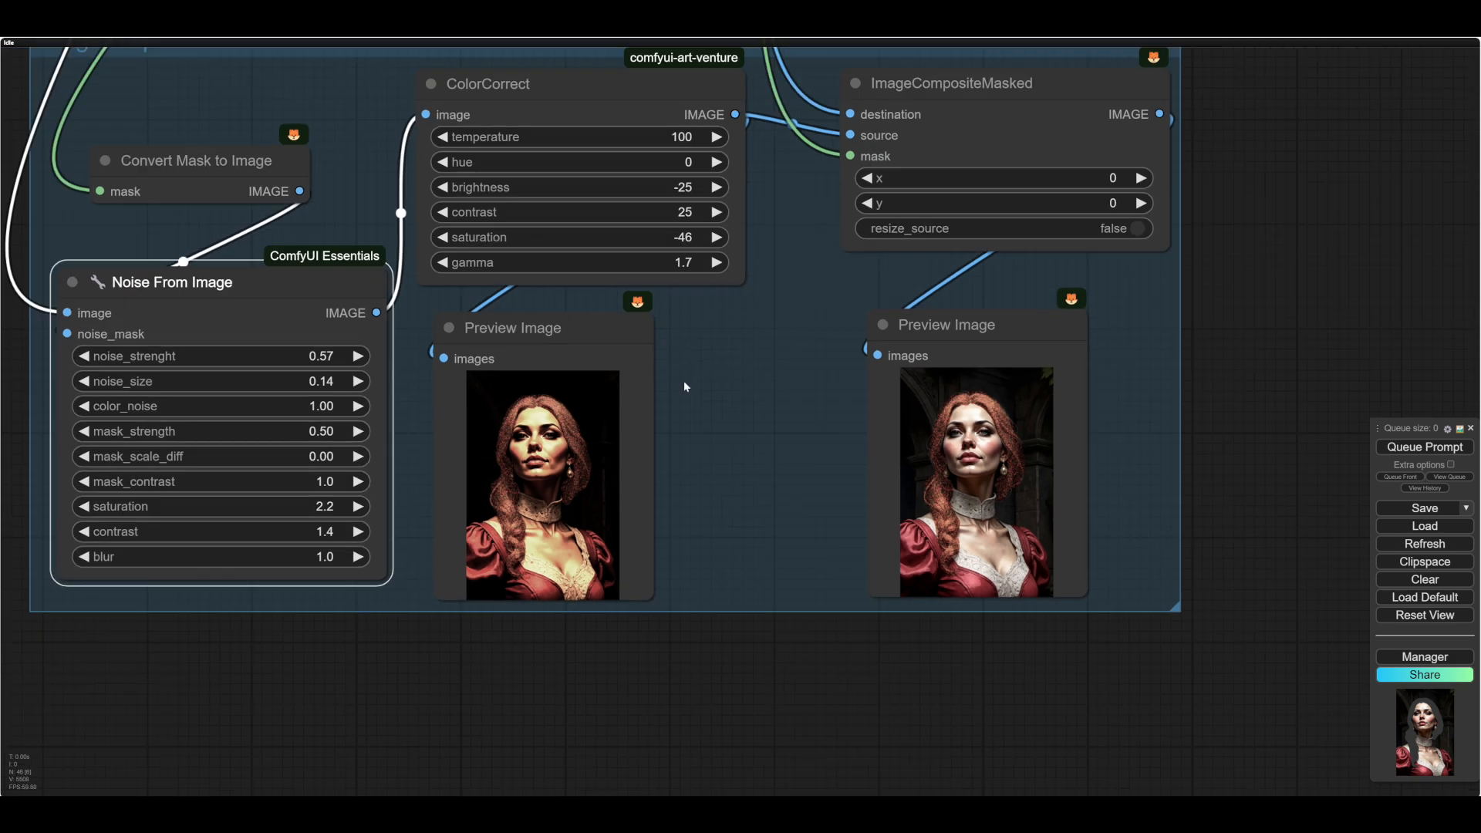
left_click_drag(684, 381, 582, 478)
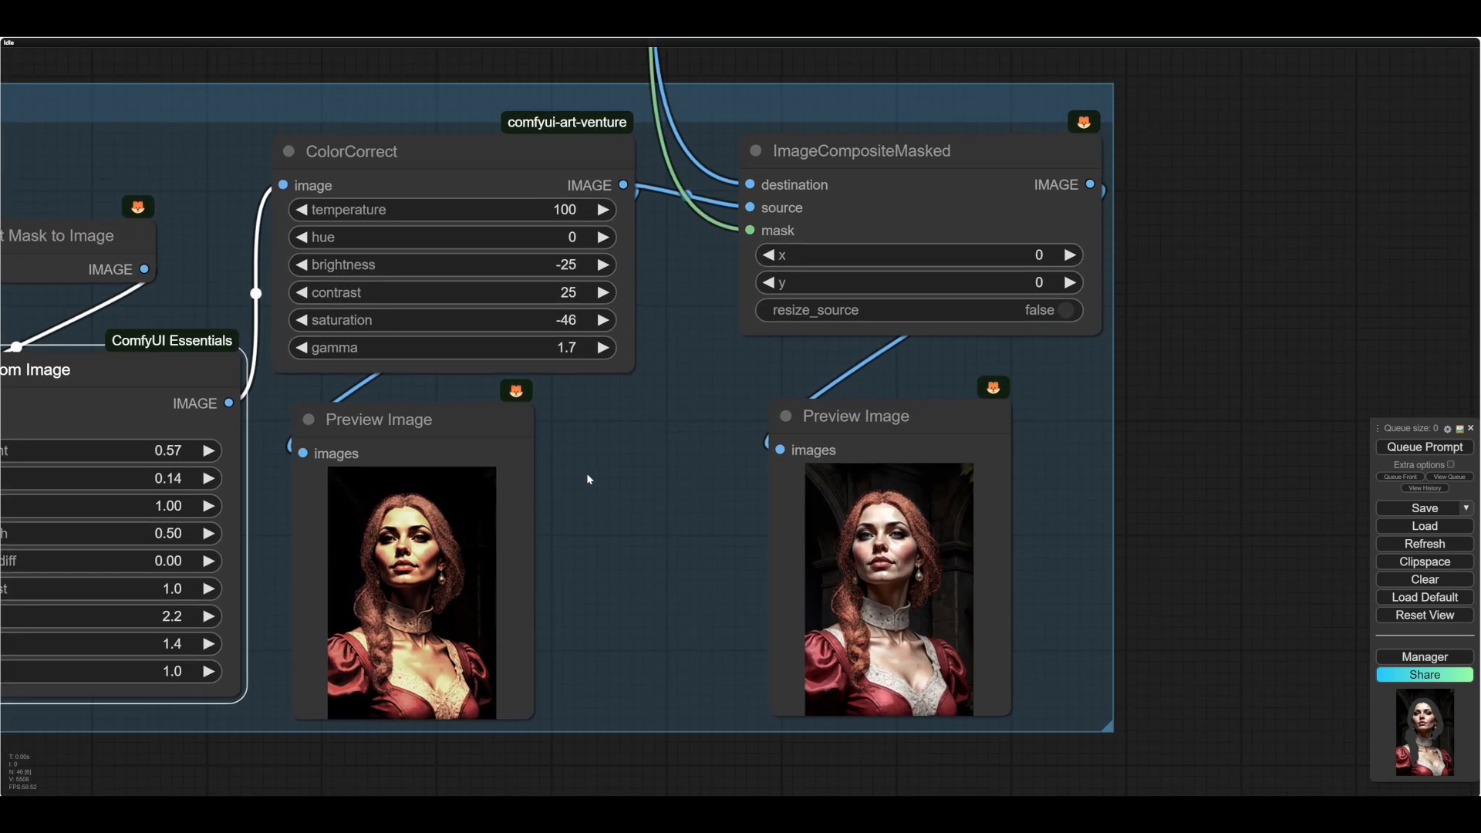
left_click_drag(444, 419, 451, 407)
left_click_drag(612, 426, 575, 432)
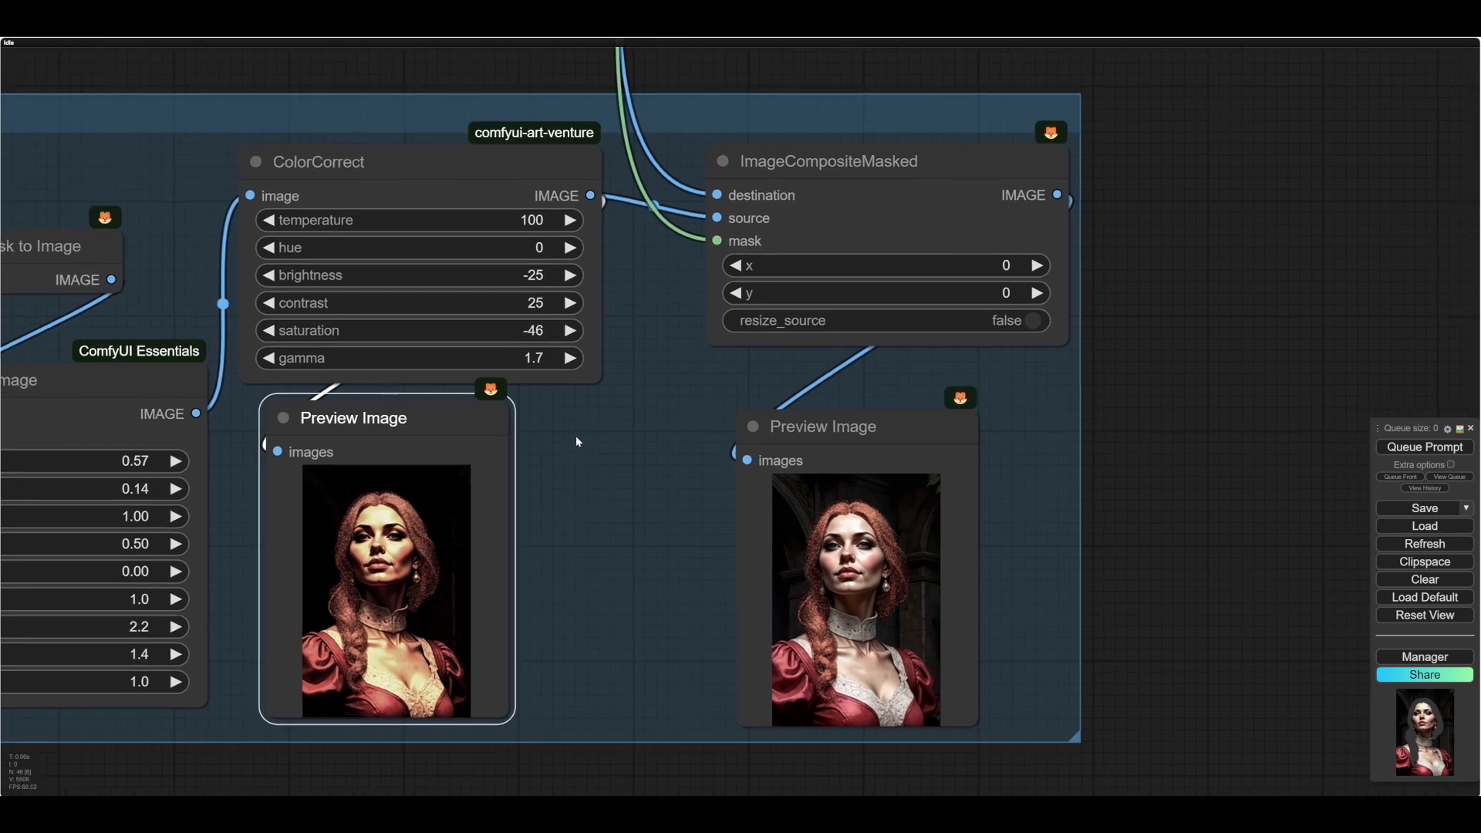
- Set ColorCorrect's temperature to -100 and run the workflow, and try a hue of 90
left_click(522, 216)
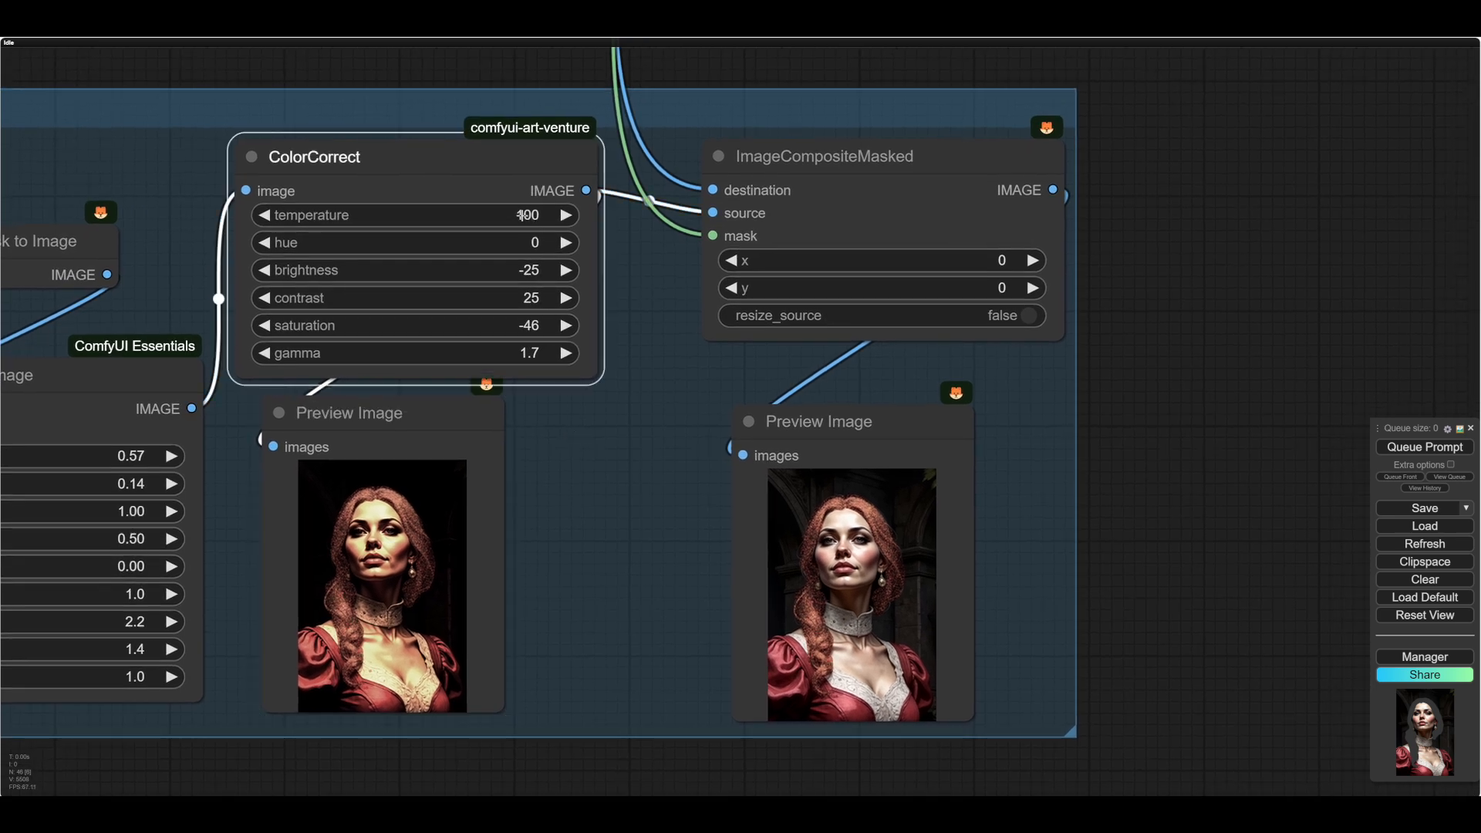
left_click(1431, 451)
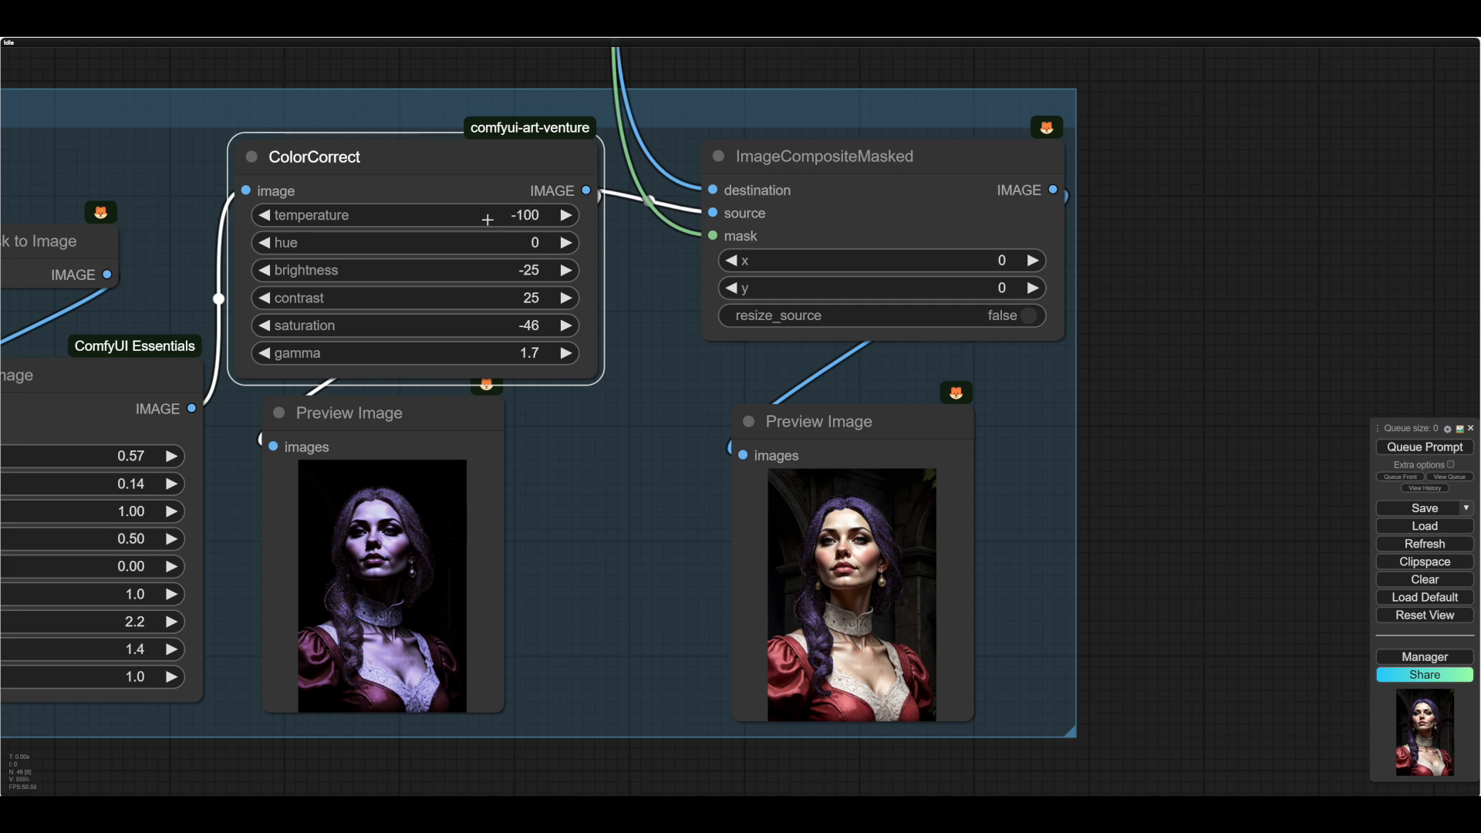
left_click_drag(493, 236, 587, 237)
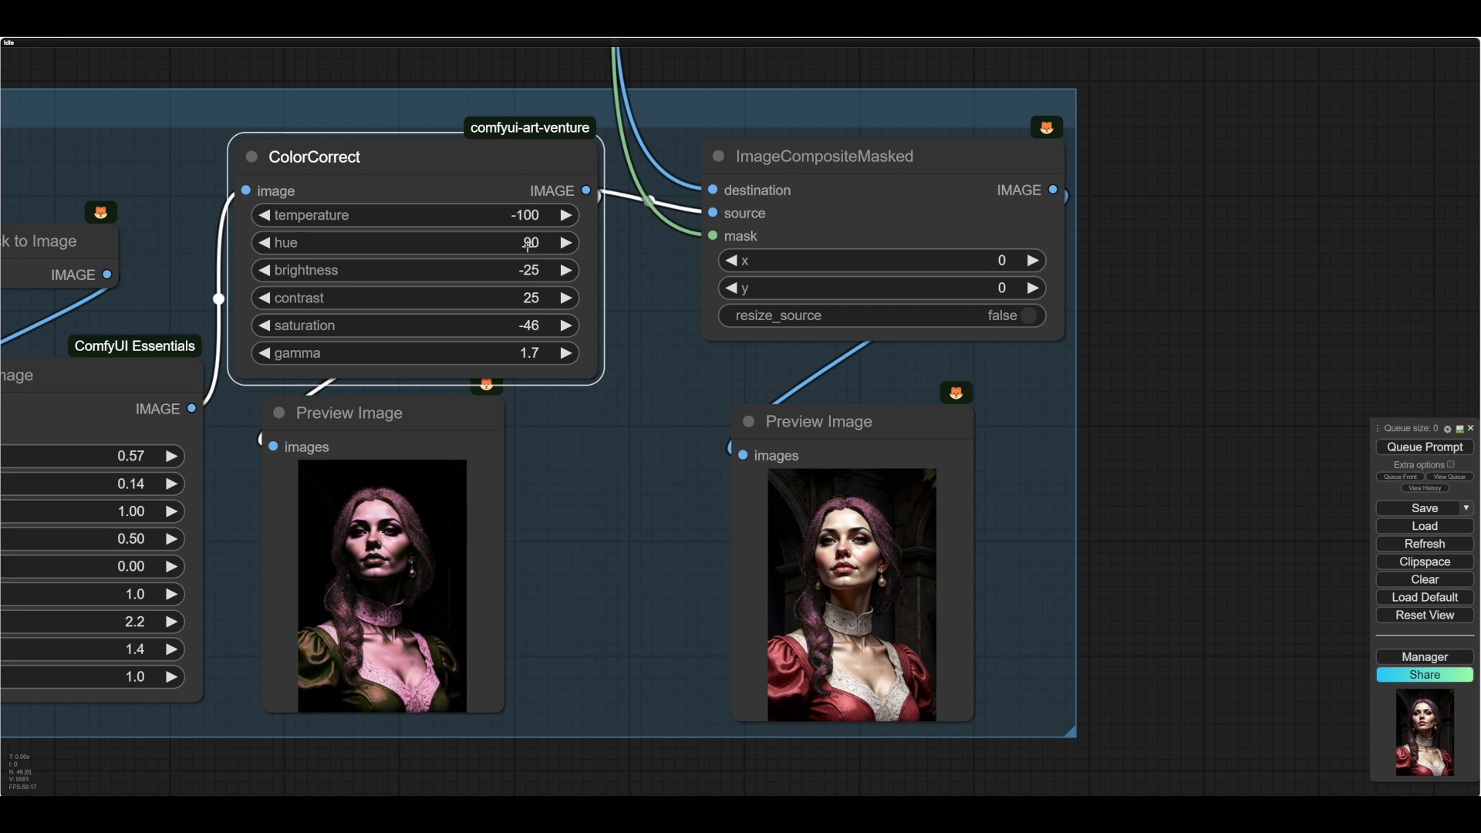
- Set ColorCorrect's temperature to 100 and its hue to 37, and check the previews of the recolored hair
left_click_drag(529, 245, 522, 243)
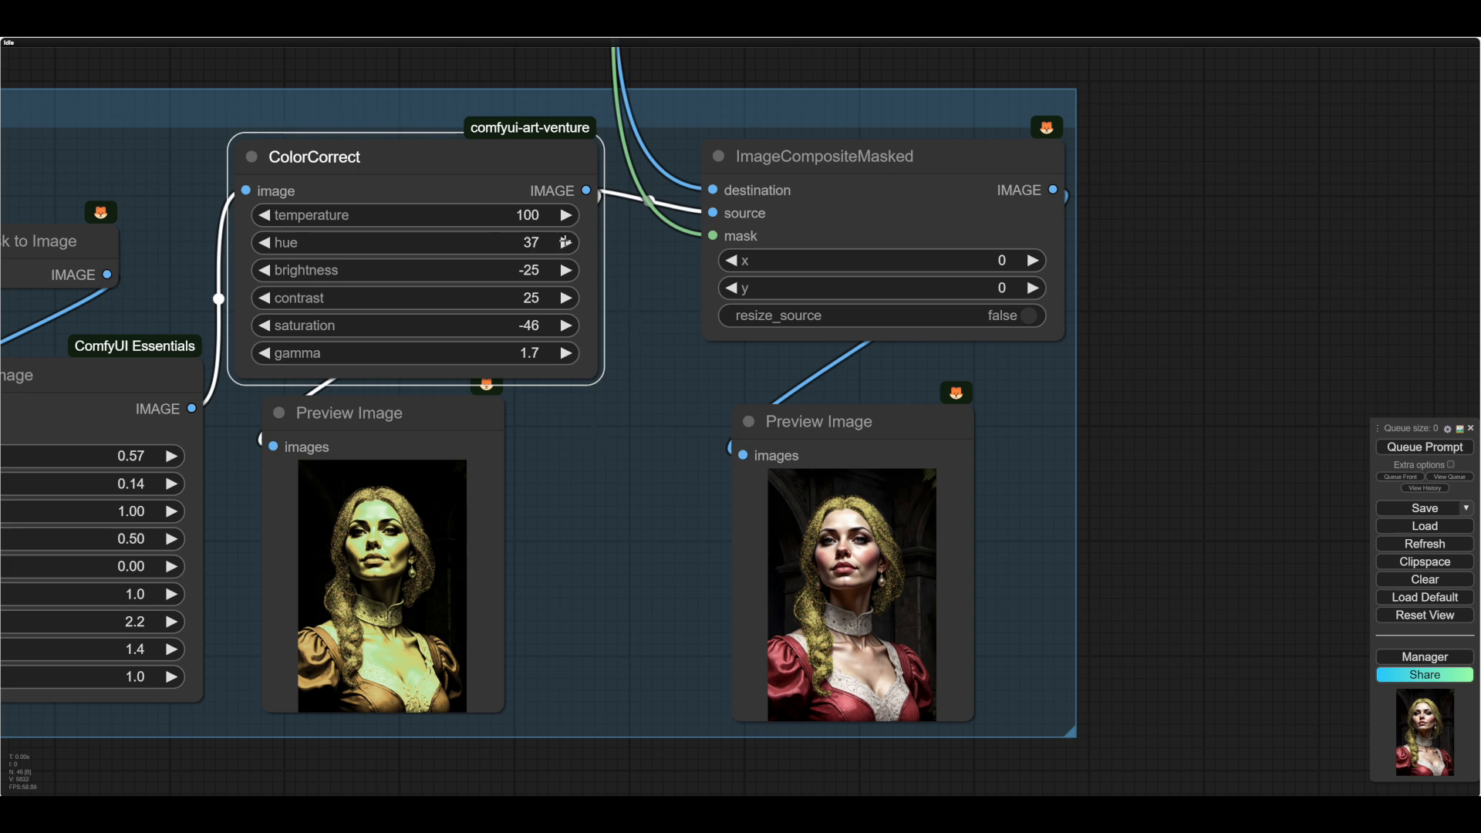
mouse_move(652, 307)
left_mouse_down()
mouse_move(642, 328)
mouse_move(646, 306)
left_mouse_up()
scroll(646, 310, "up", 2)
scroll(645, 308, "down", 2)
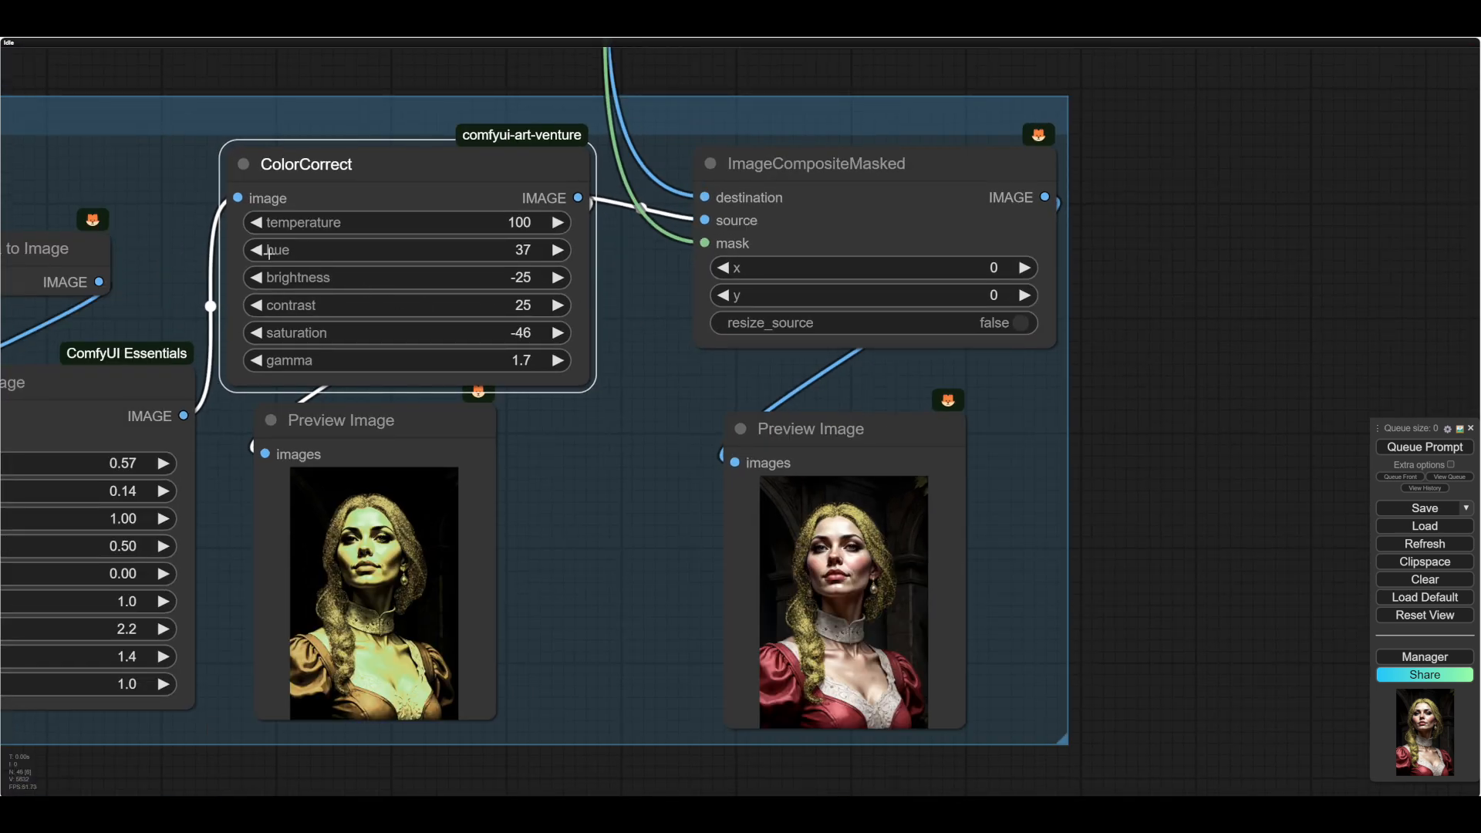
left_click(420, 250)
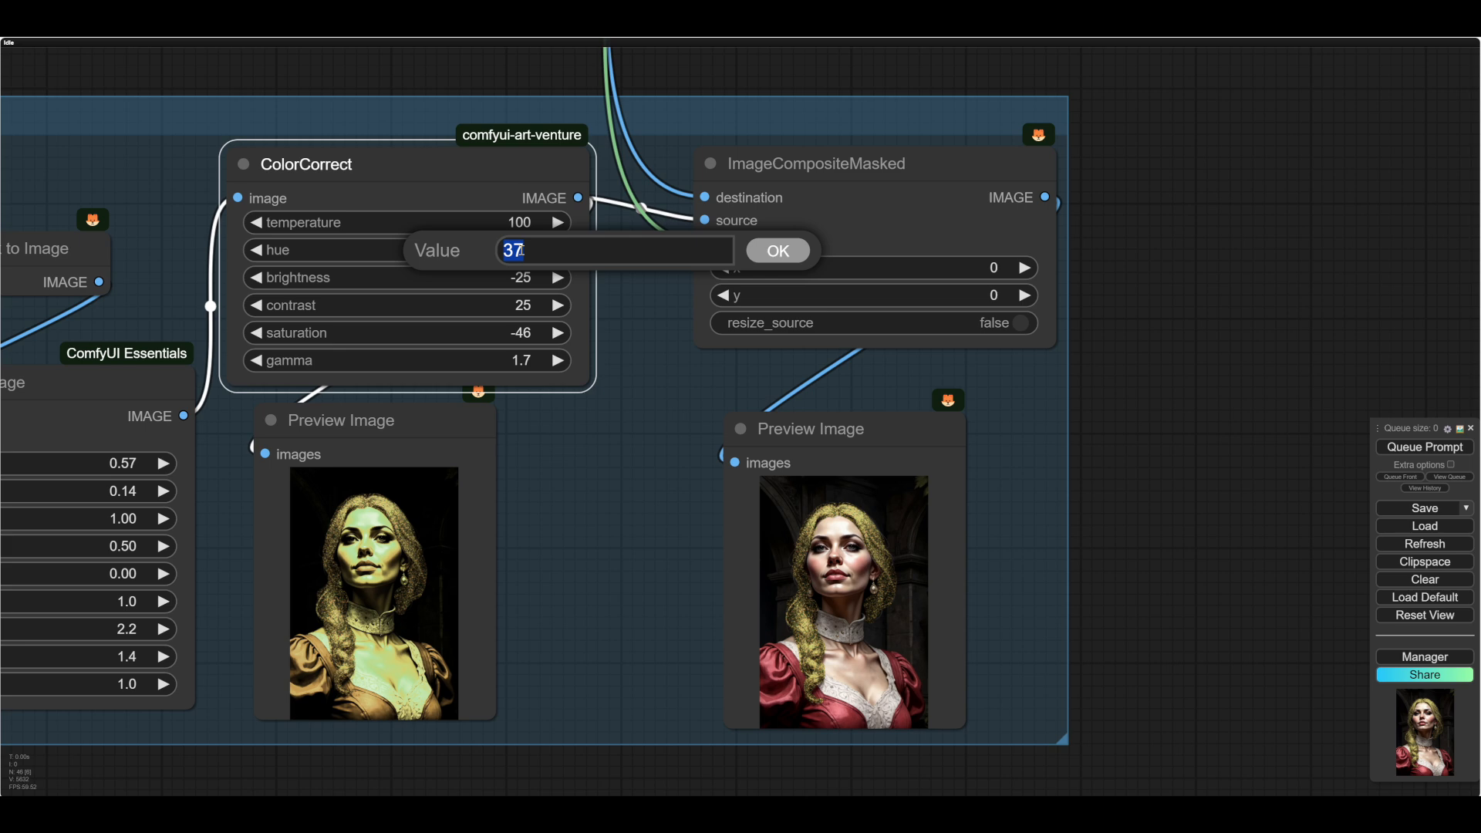
left_click(781, 251)
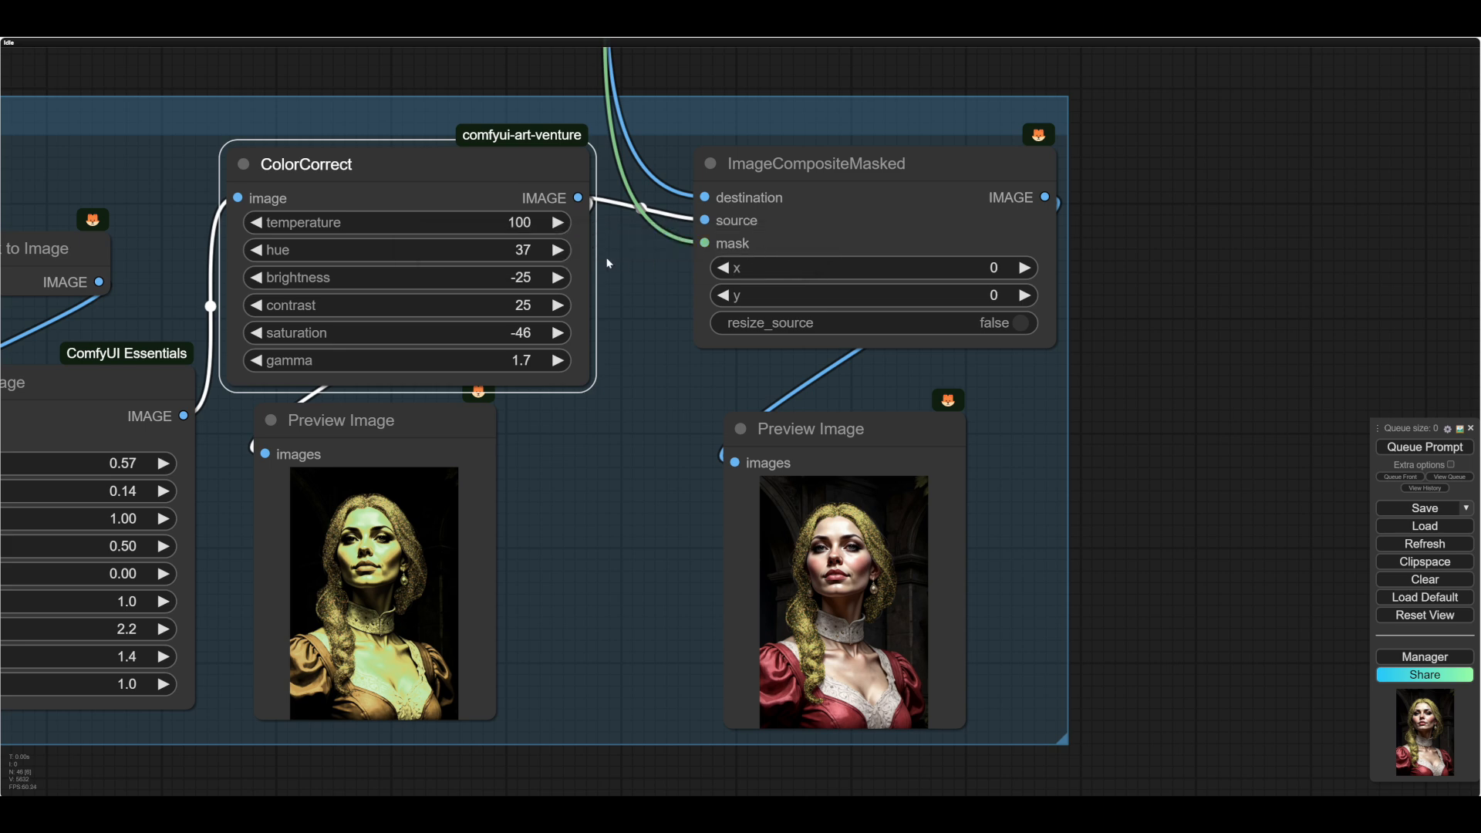
mouse_move(577, 488)
left_mouse_down()
mouse_move(621, 456)
mouse_move(604, 485)
left_mouse_up()
scroll(605, 483, "down", 1)
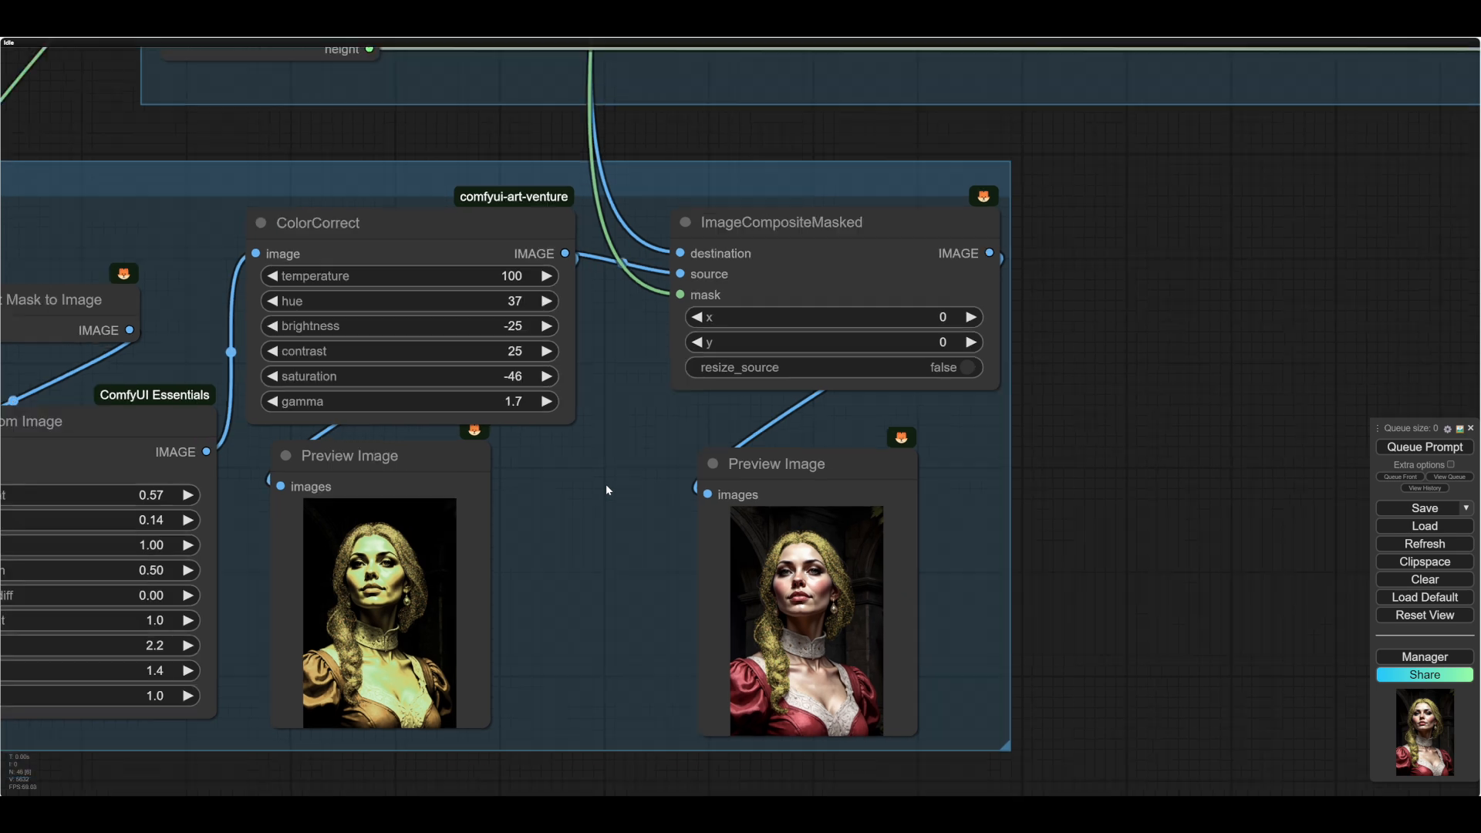
scroll(605, 484, "up", 3)
scroll(605, 484, "down", 6)
scroll(604, 483, "up", 3)
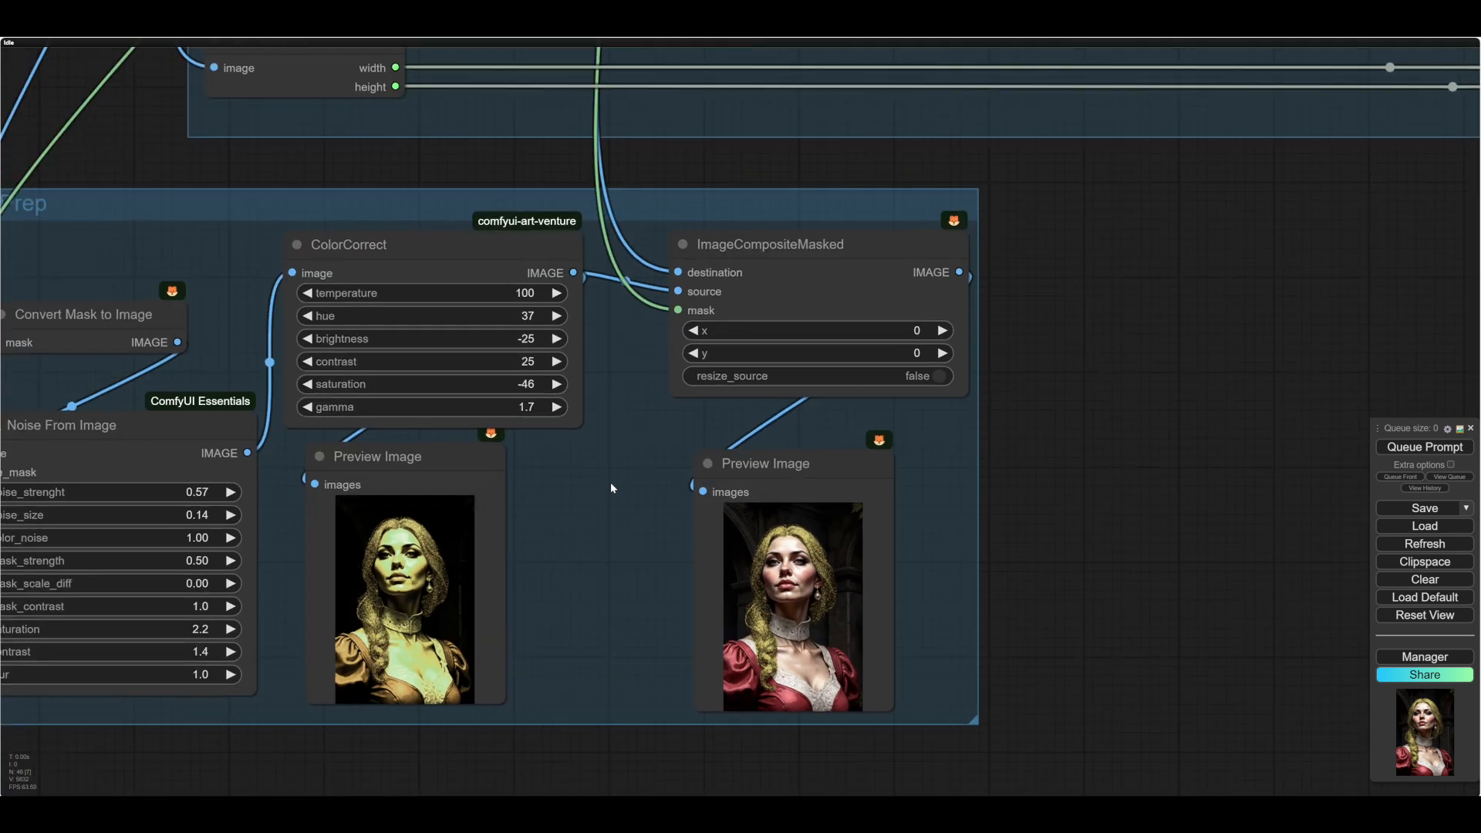
left_click_drag(616, 474, 604, 473)
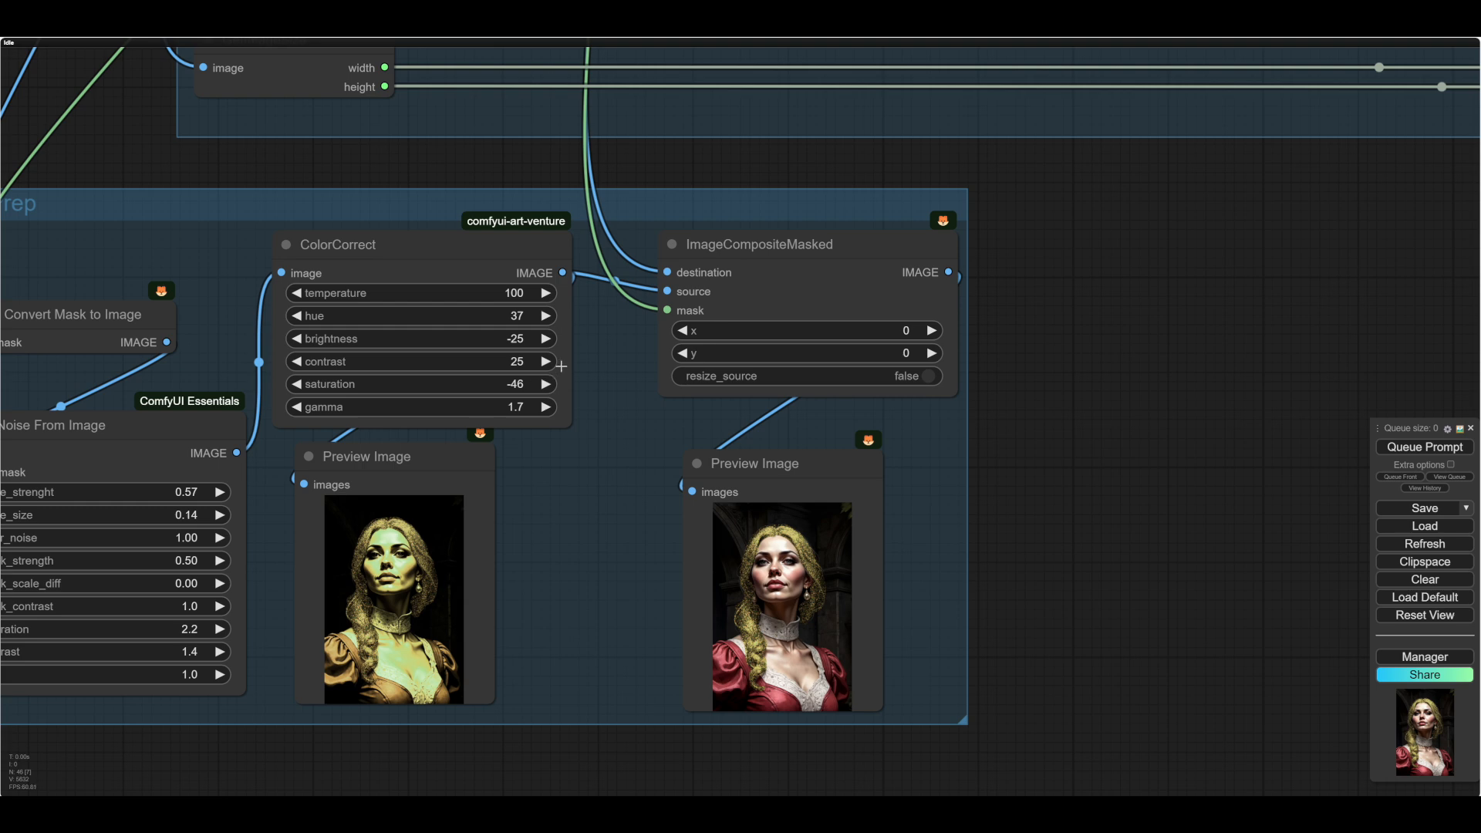
- Set ColorCorrect's hue to 0, run the workflow and check the composited preview image
left_click(522, 315)
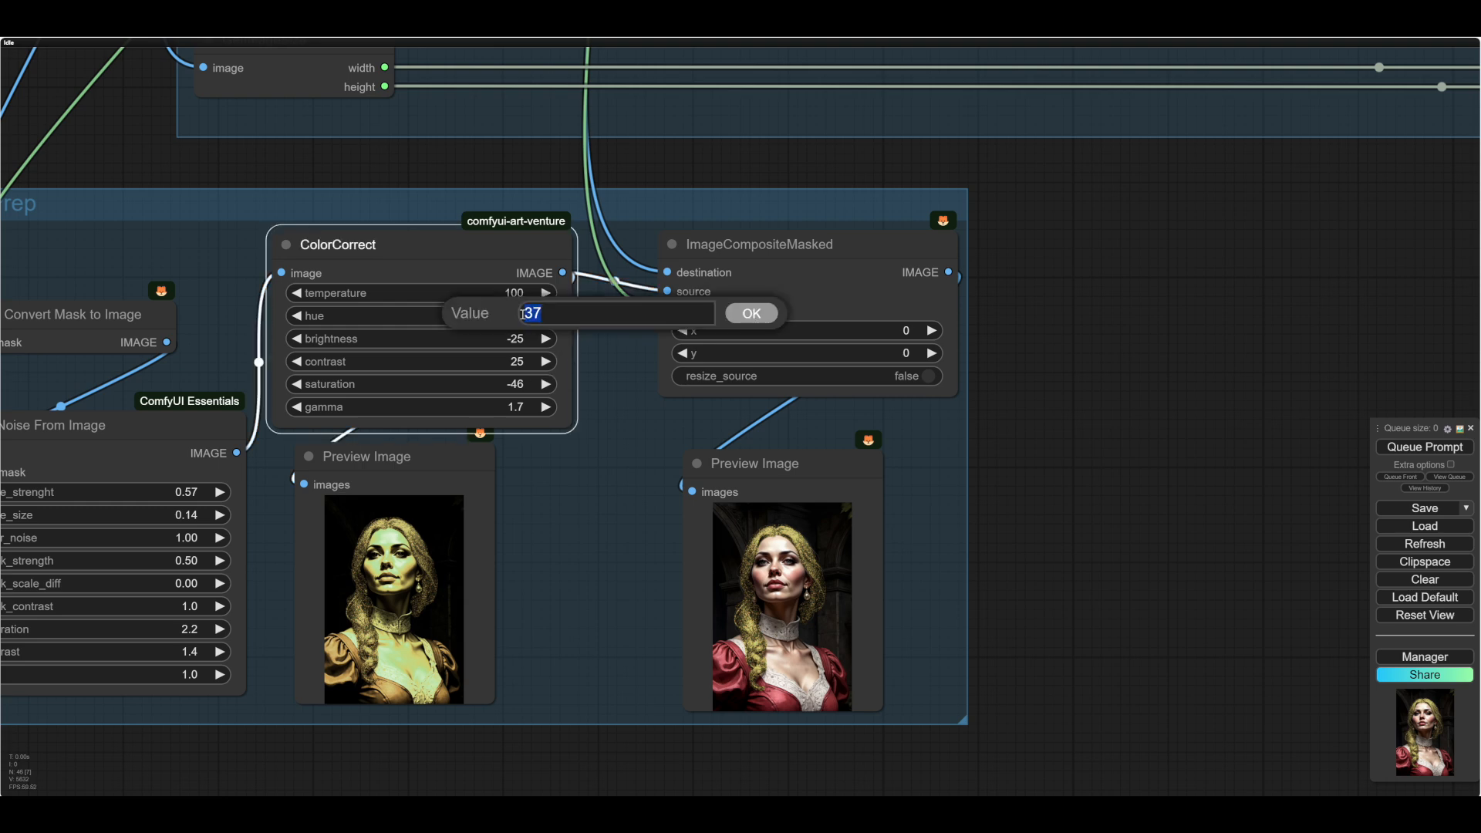
left_click(759, 312)
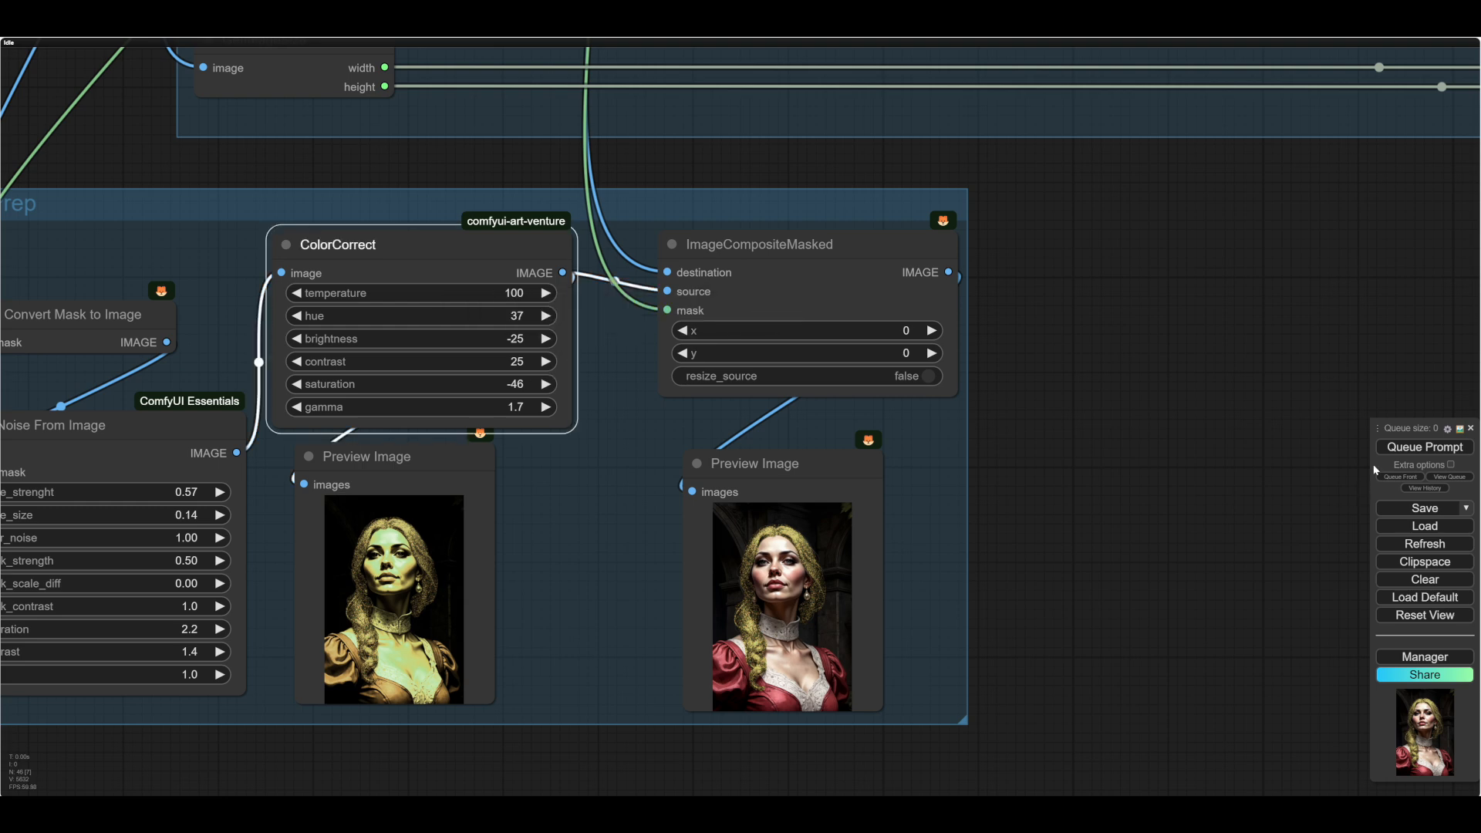
left_click(521, 318)
type("0")
key("Return")
left_click(1411, 447)
scroll(619, 596, "up", 1)
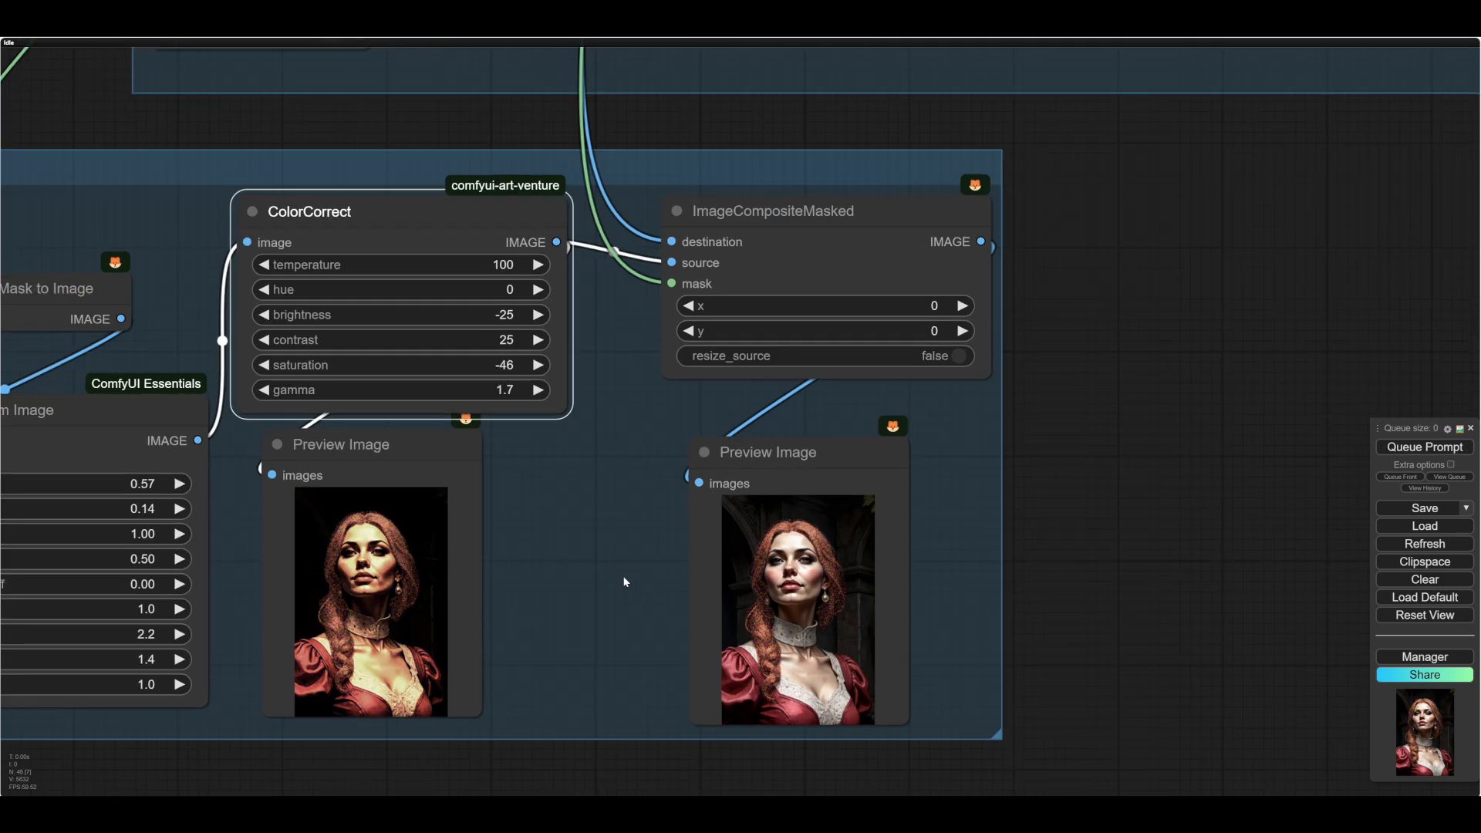
scroll(540, 563, "up", 3)
left_click_drag(441, 539, 366, 518)
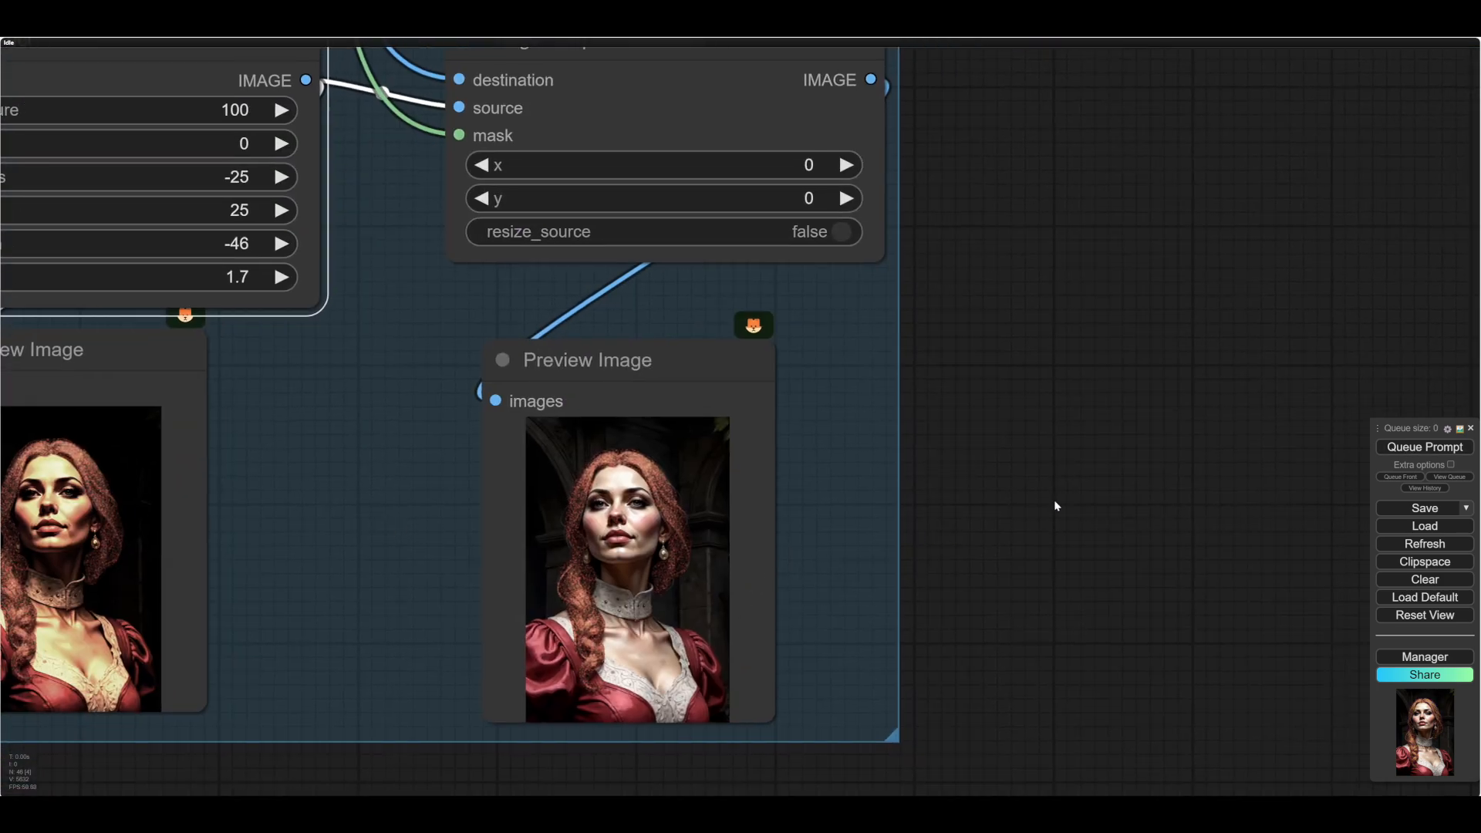
left_click_drag(1055, 505, 1043, 518)
- Insert "auburn hair," before "slight smile" in the text node feeding the positive prompt
scroll(1043, 518, "down", 9)
left_click_drag(170, 462, 572, 705)
left_click_drag(430, 523, 568, 687)
scroll(537, 632, "up", 5)
left_click_drag(501, 501, 493, 760)
scroll(493, 732, "up", 4)
left_click_drag(487, 704, 463, 794)
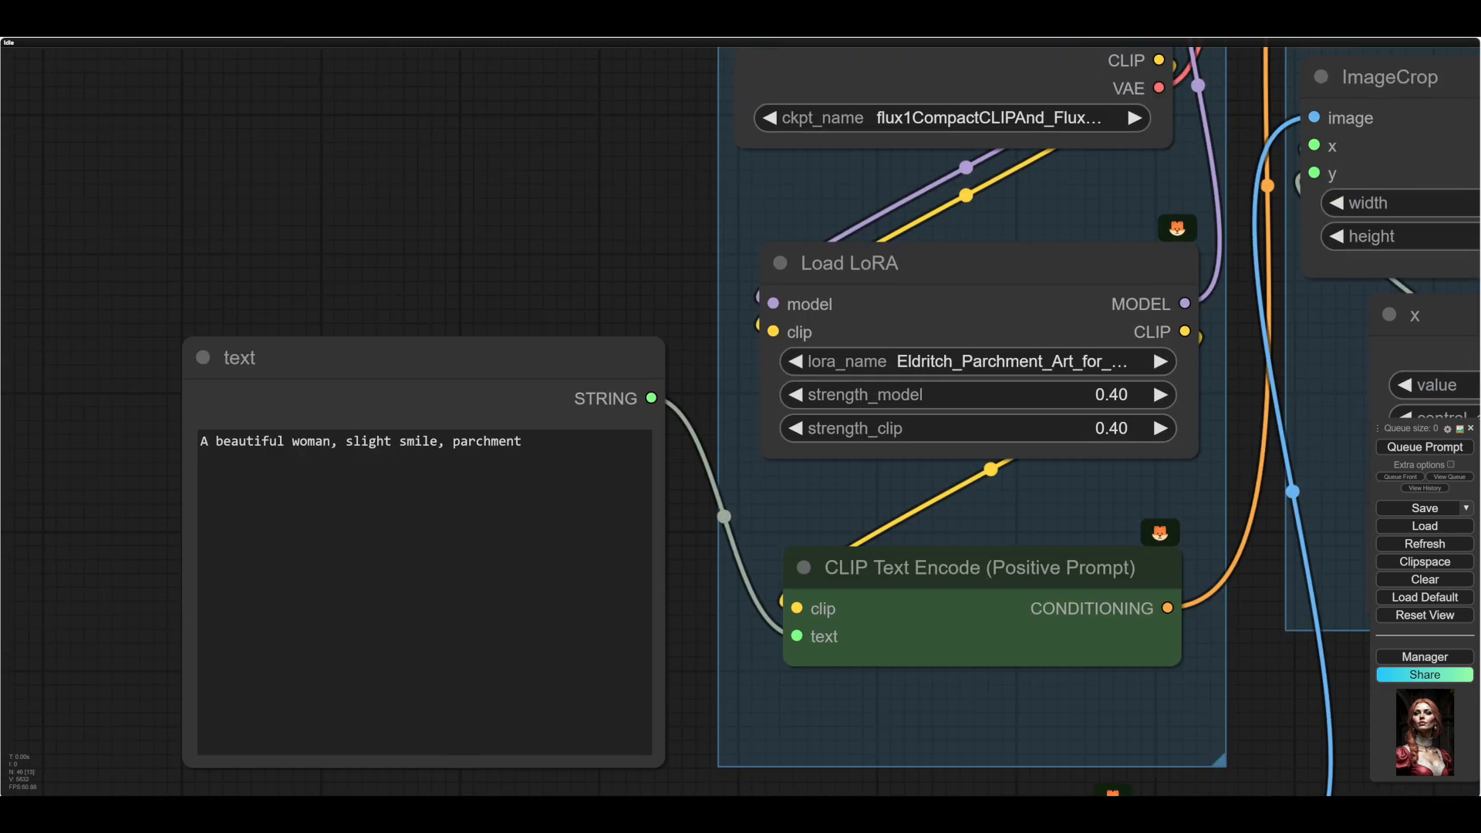
left_click(341, 441)
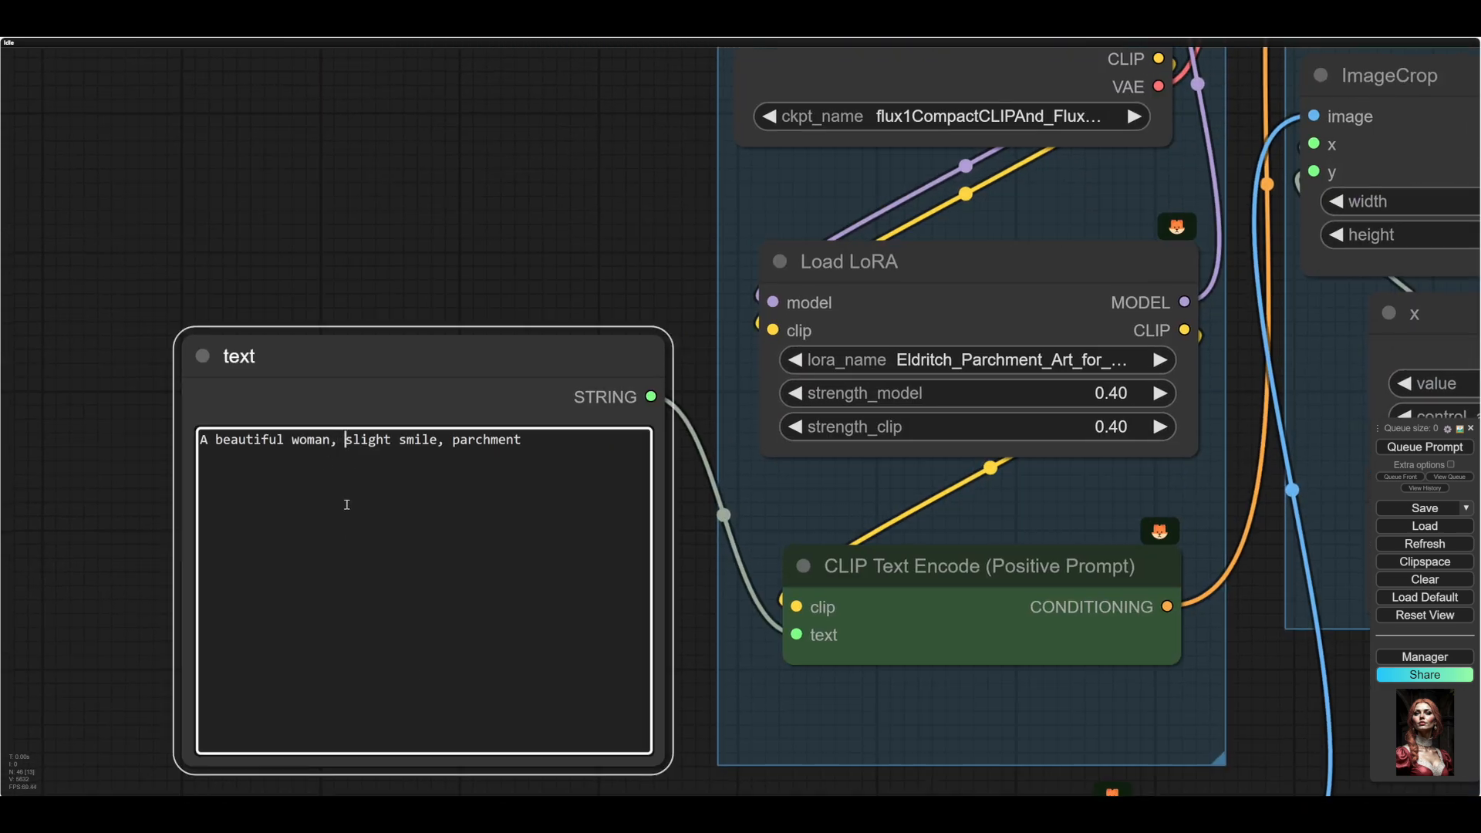
type("auburn hair,")
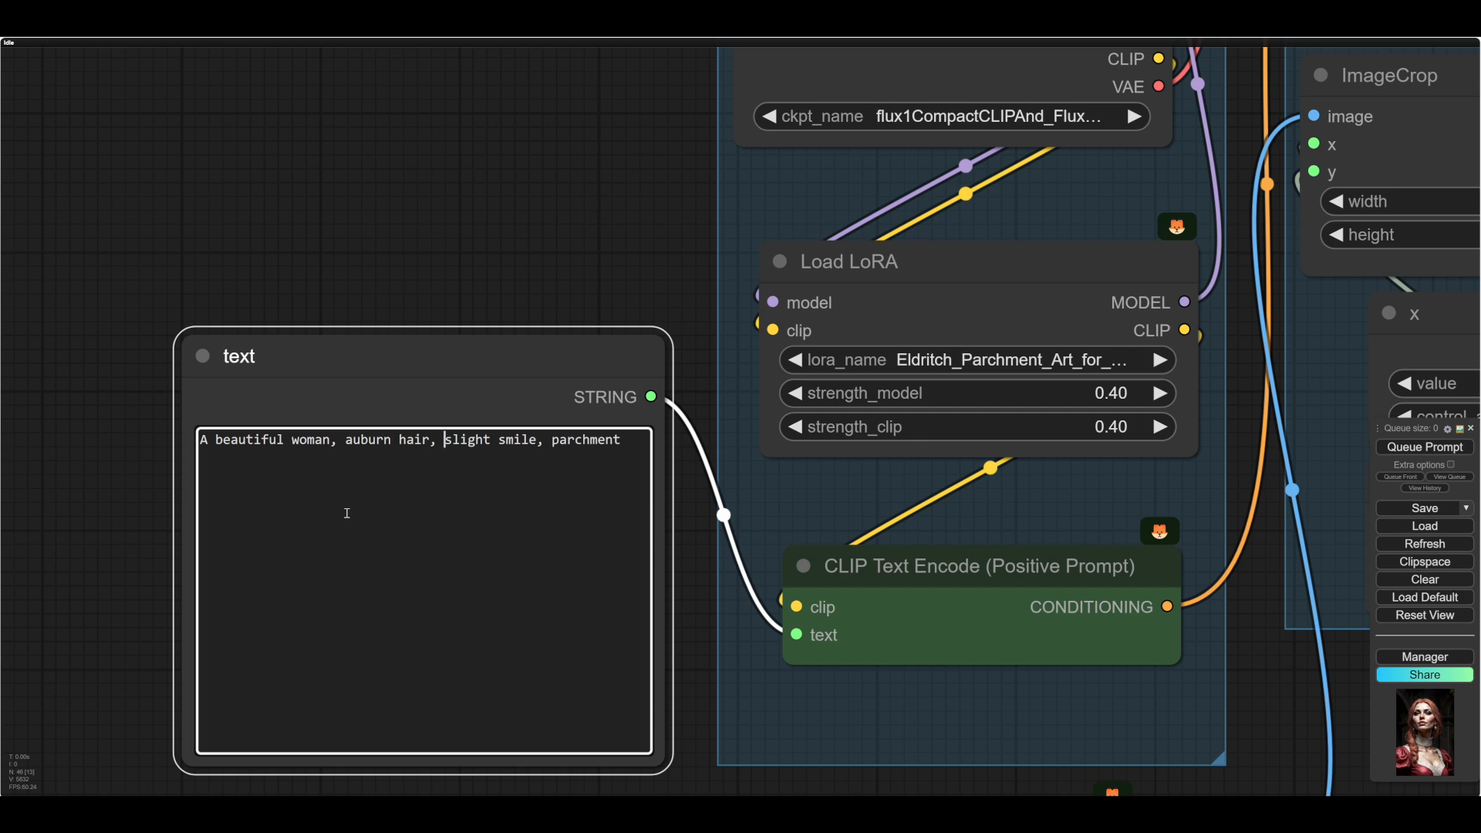
- Run the workflow with the auburn hair prompt and check the refined portrait in the DetailRefine preview
scroll(696, 595, "down", 3)
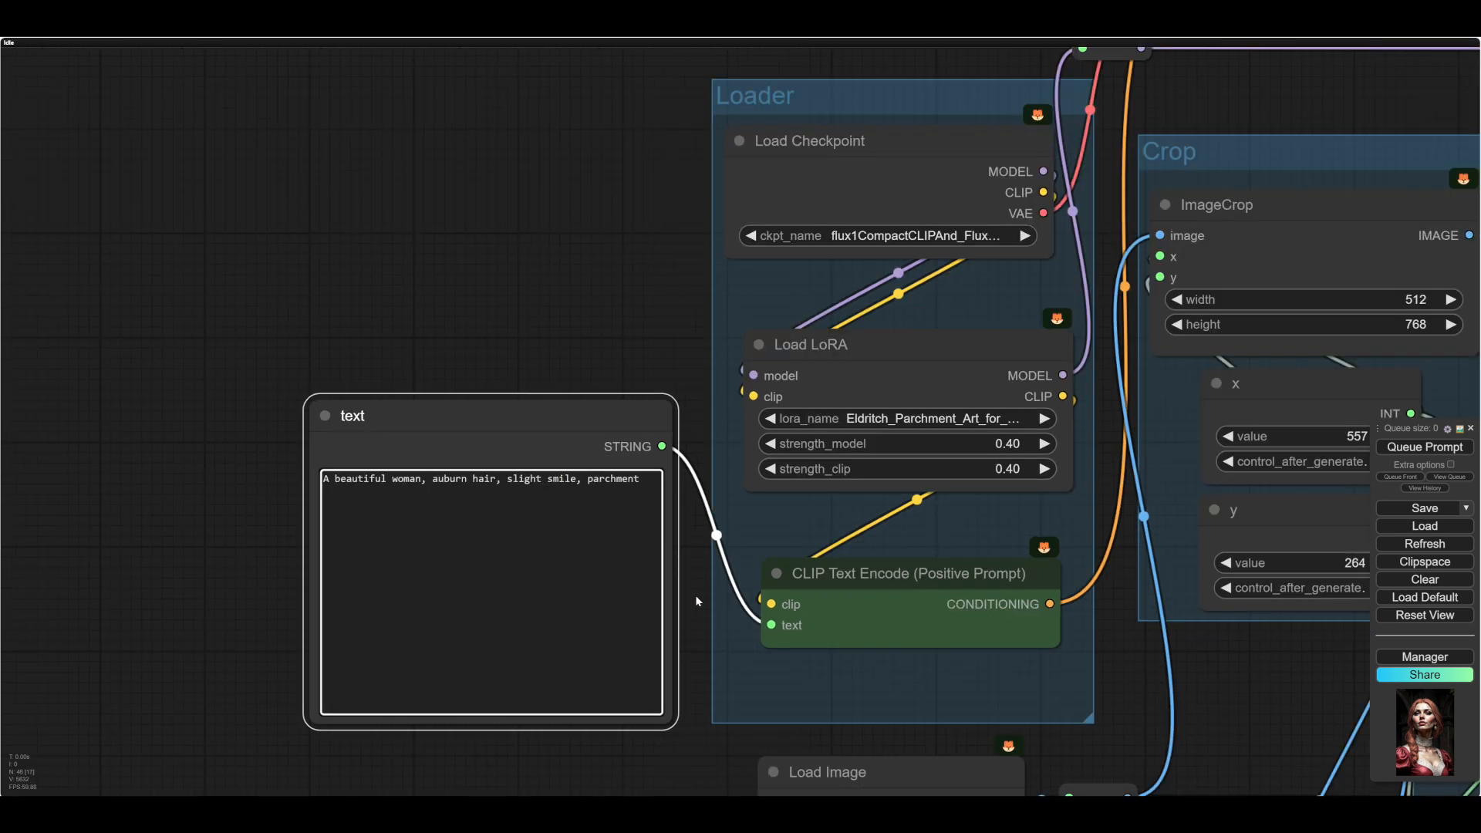
left_click_drag(706, 770, 543, 572)
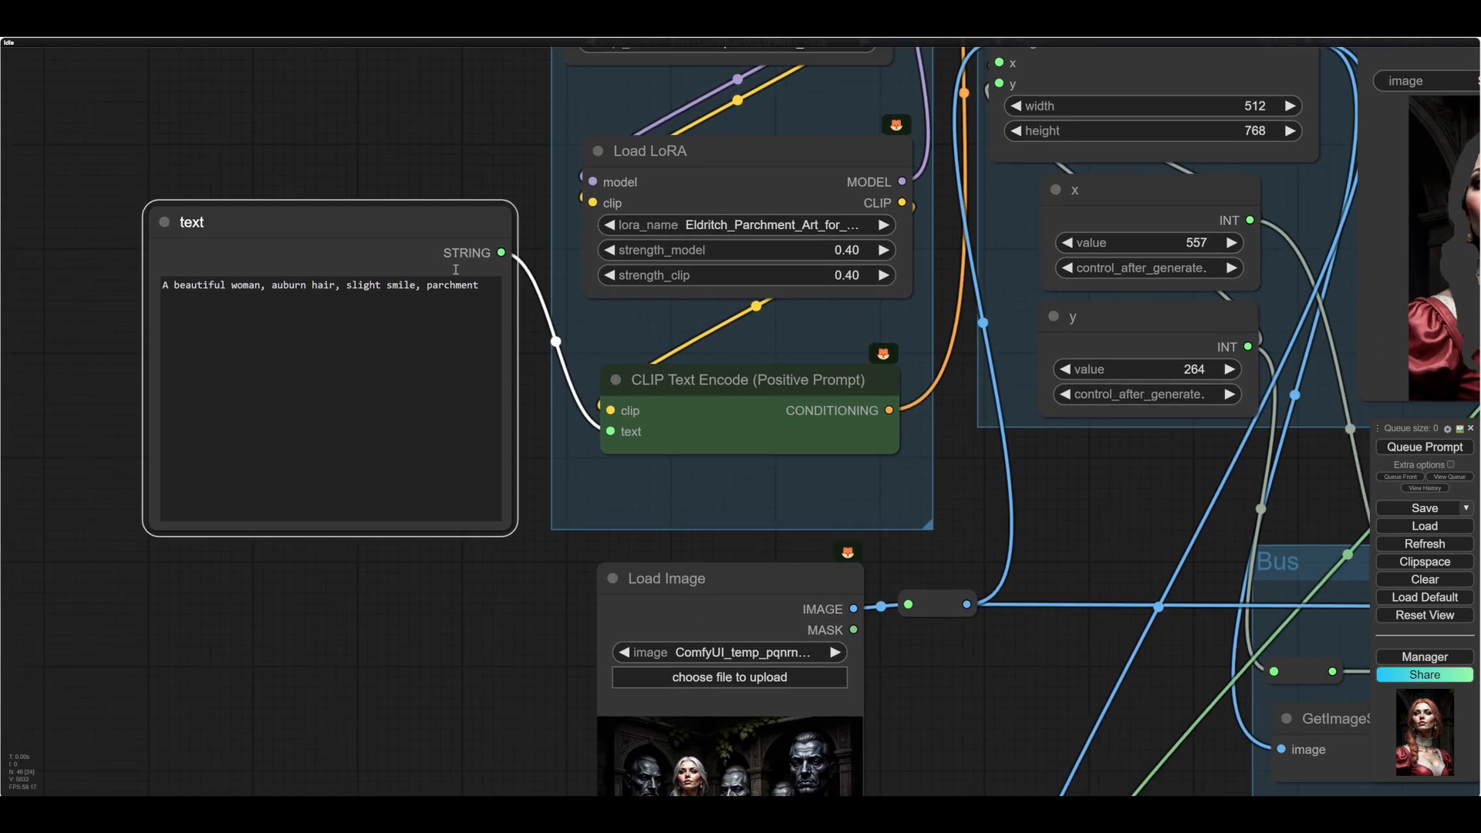
left_click_drag(979, 650, 527, 373)
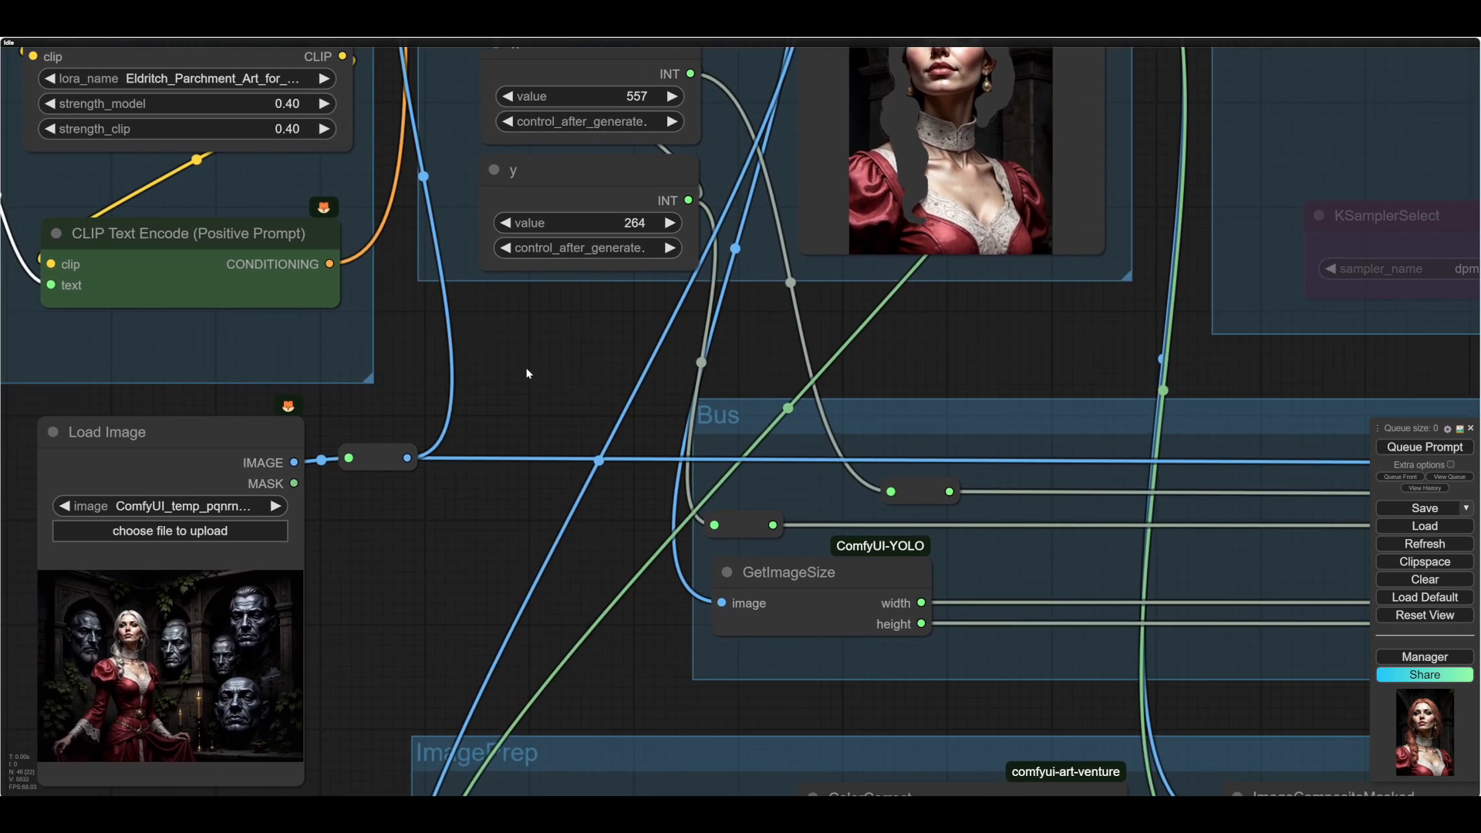
scroll(527, 373, "down", 6)
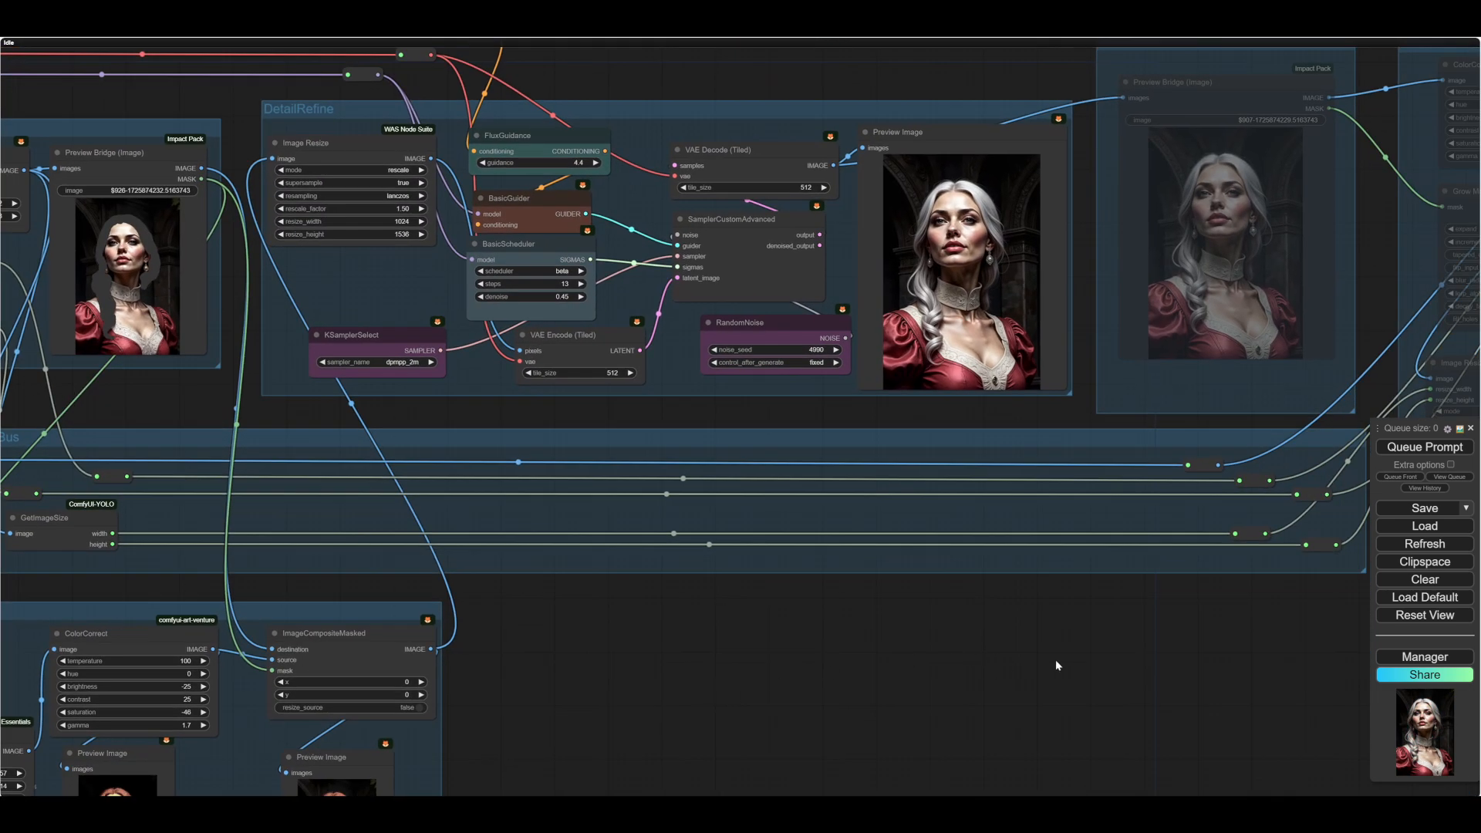
left_click_drag(1055, 665, 1012, 655)
left_click(1425, 447)
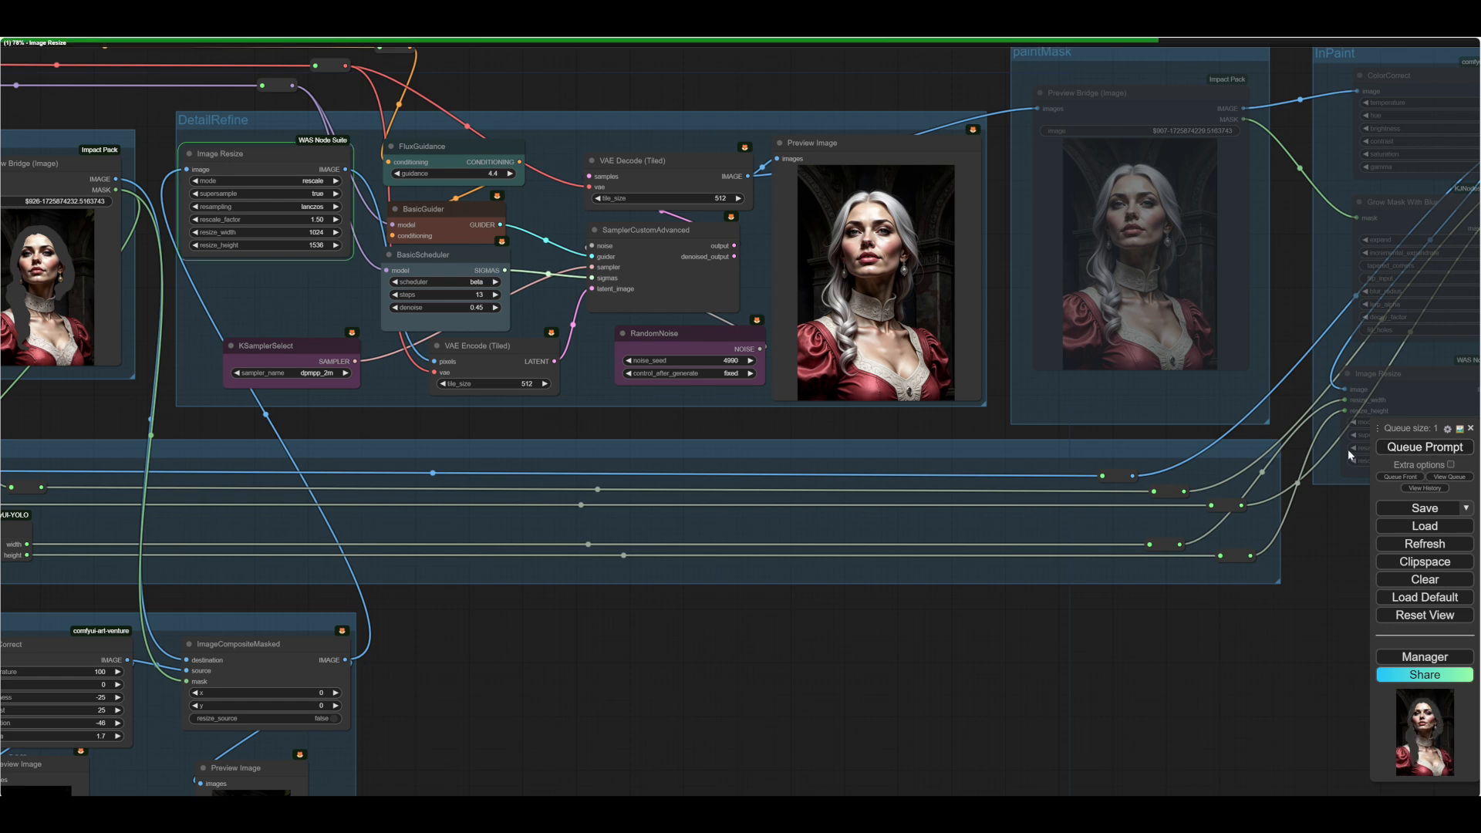
left_click_drag(905, 654, 747, 729)
scroll(664, 402, "up", 15)
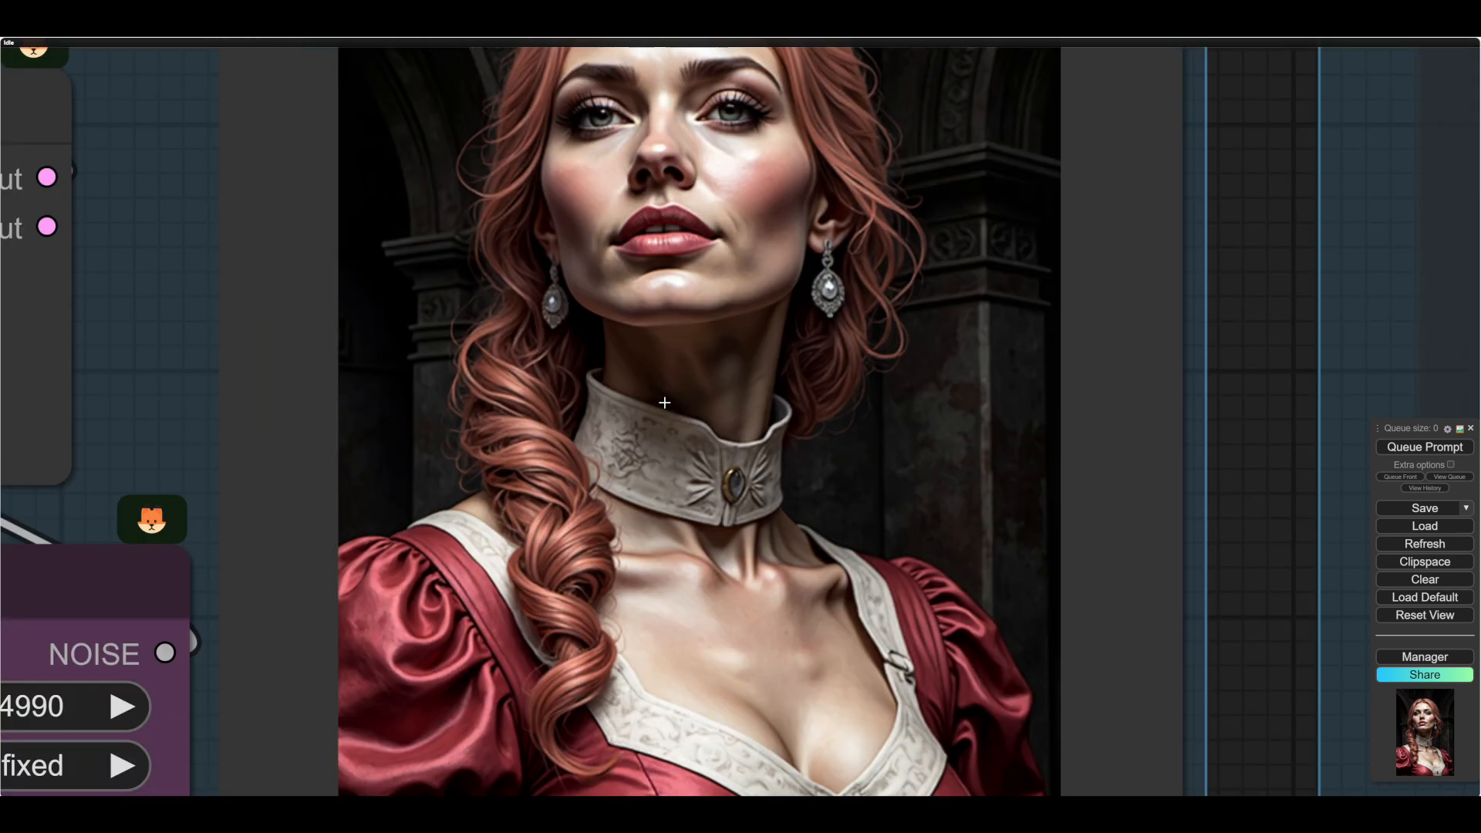
scroll(665, 402, "down", 14)
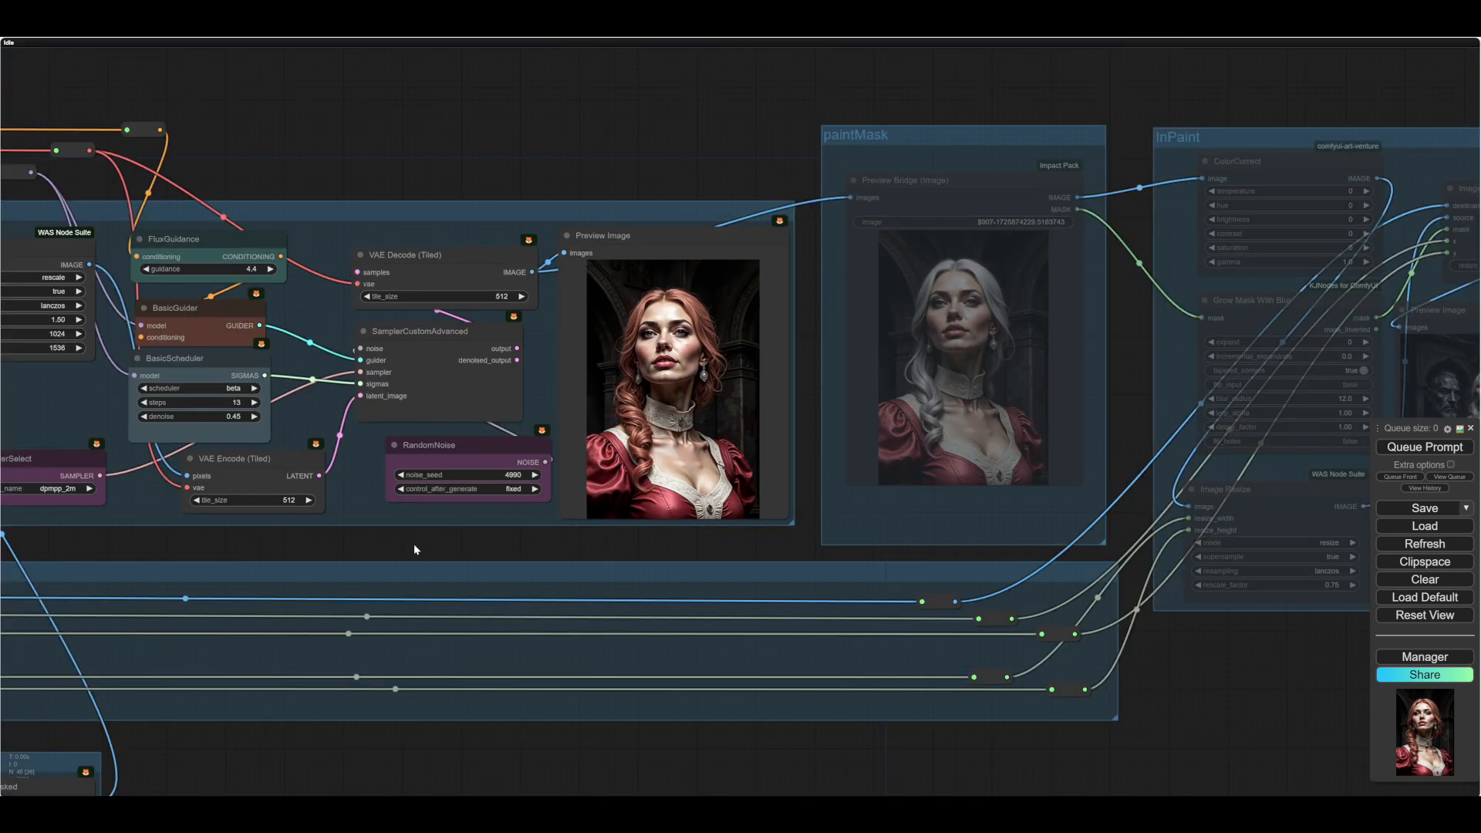
- Raise BasicScheduler's denoise to 0.49, run the workflow and check the refined portrait
left_click_drag(355, 540, 468, 546)
left_click(366, 424)
left_click(366, 423)
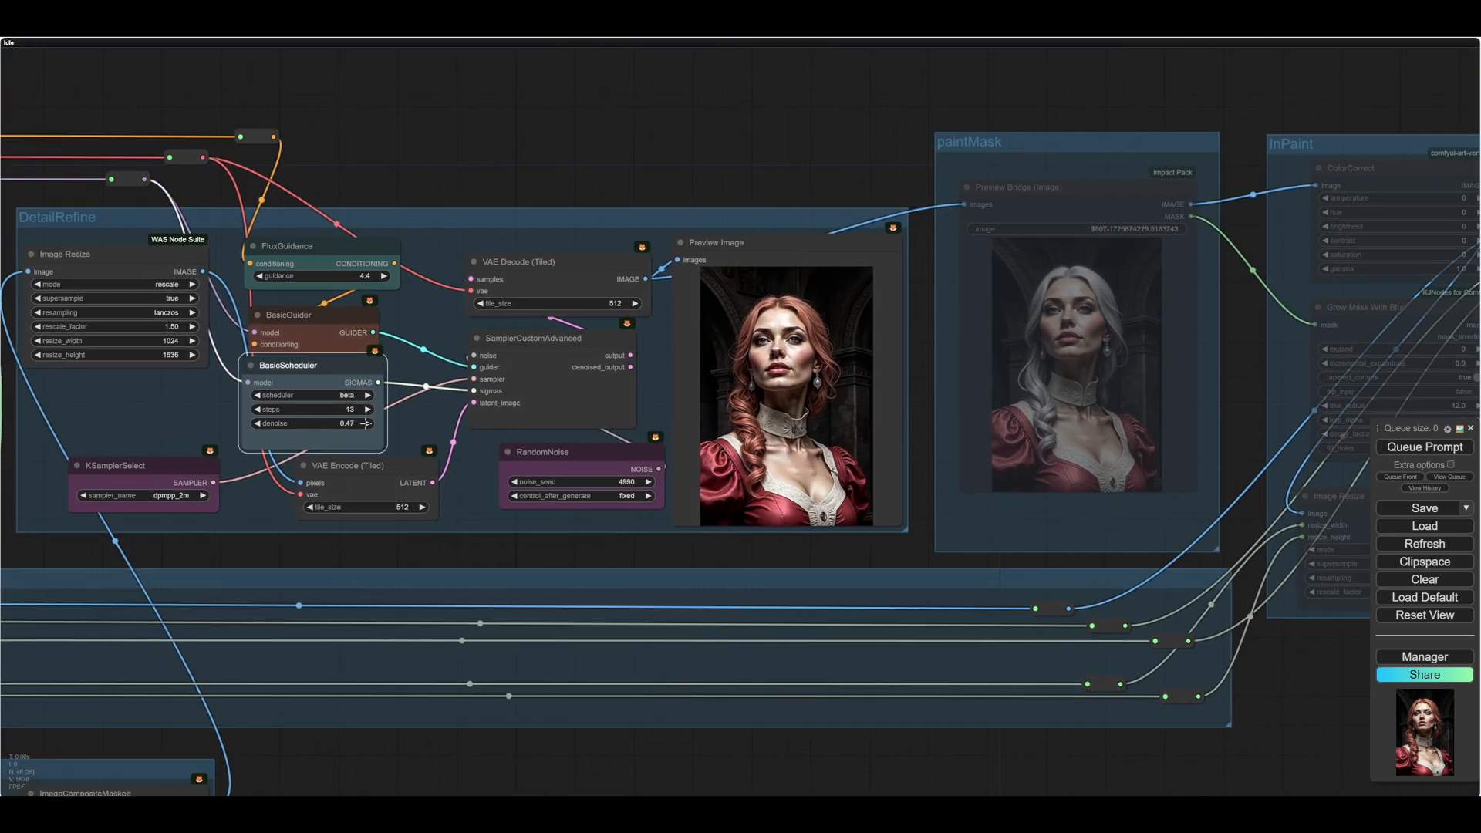
left_click(365, 424)
left_click(365, 423)
left_click(366, 423)
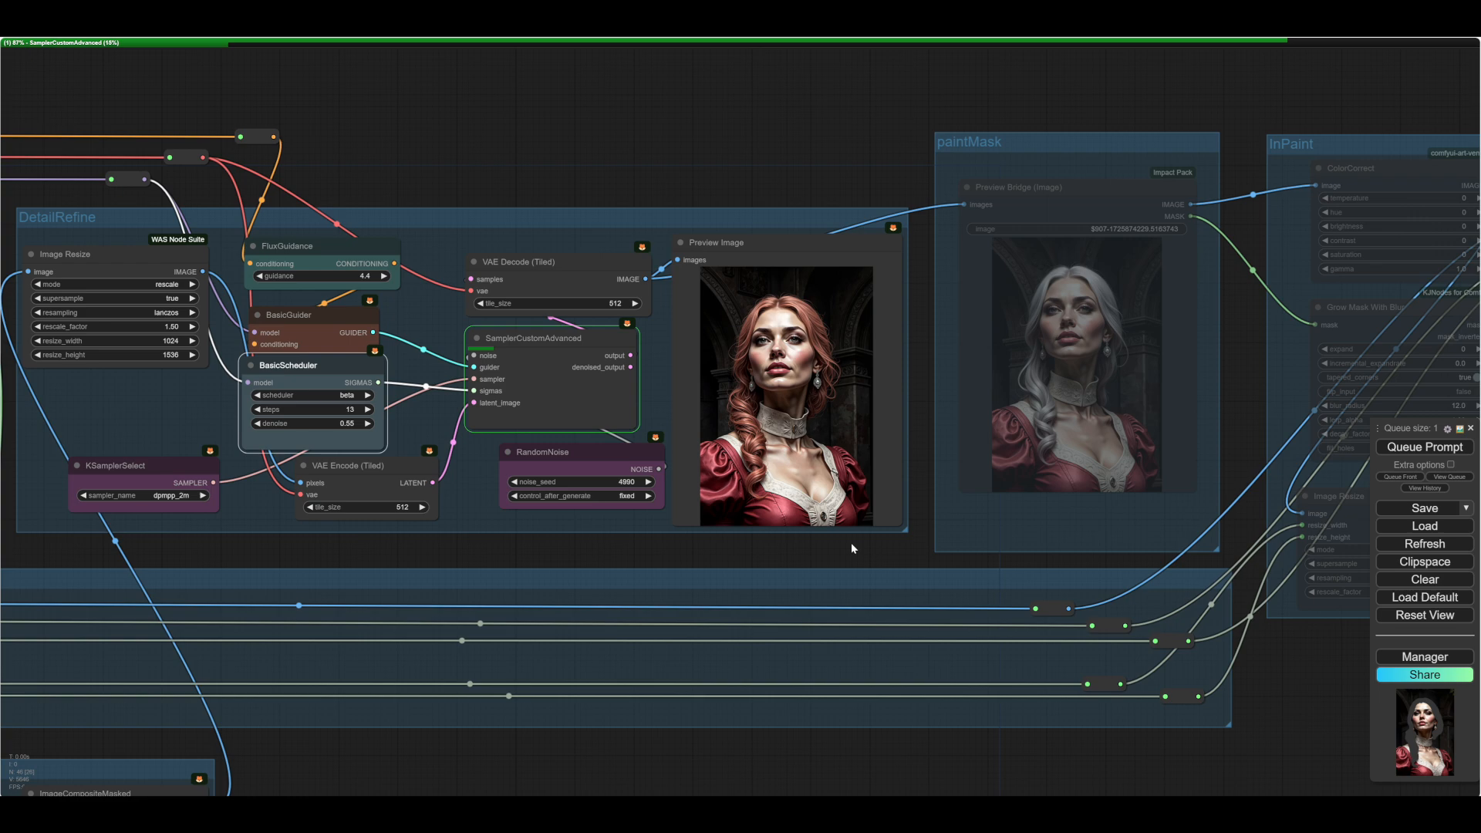
scroll(850, 543, "up", 6)
left_click_drag(803, 560, 785, 583)
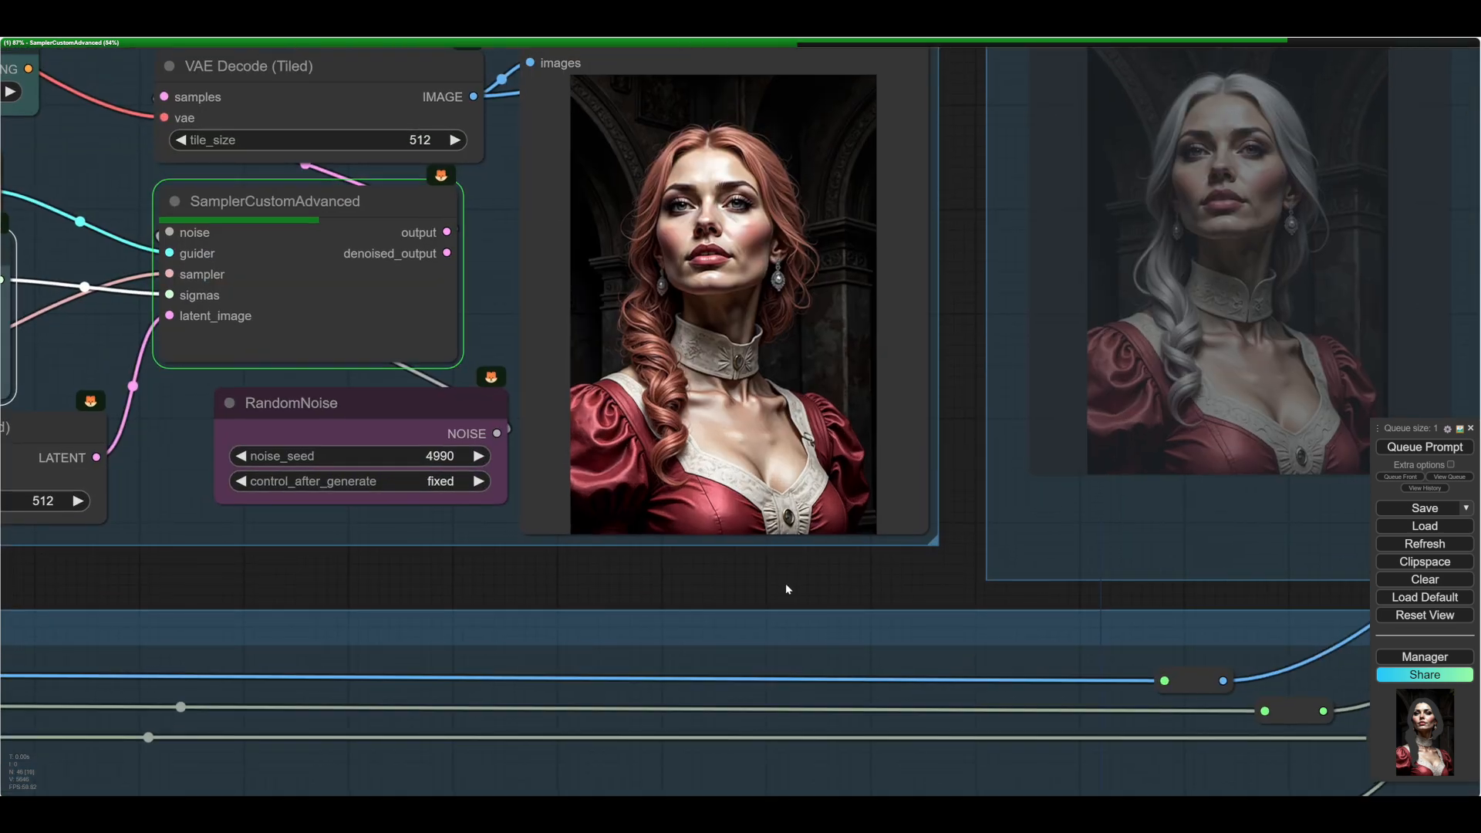
scroll(803, 578, "down", 4)
left_click_drag(651, 550, 511, 675)
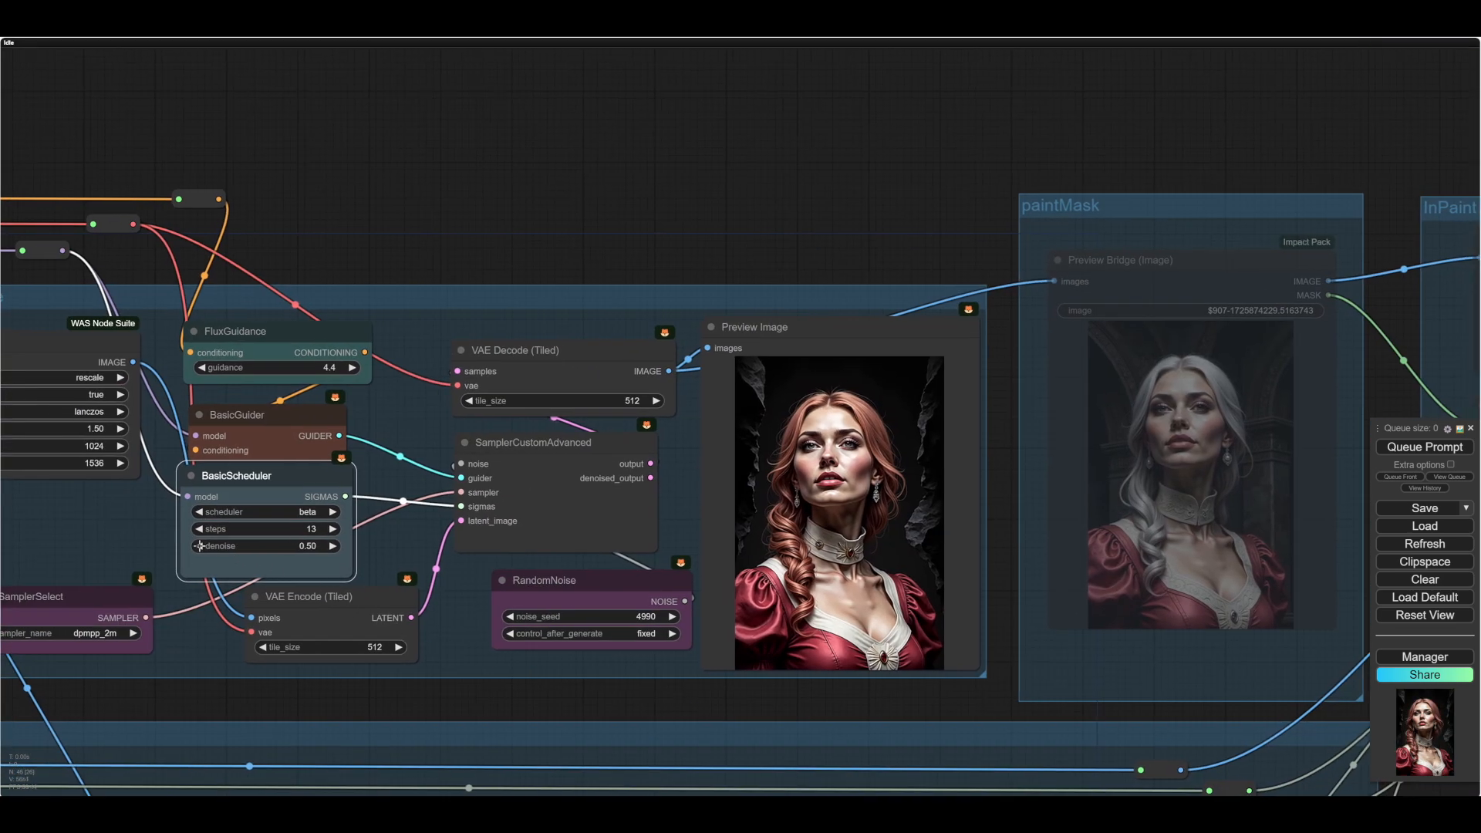
left_click(1434, 446)
left_click_drag(830, 705, 772, 674)
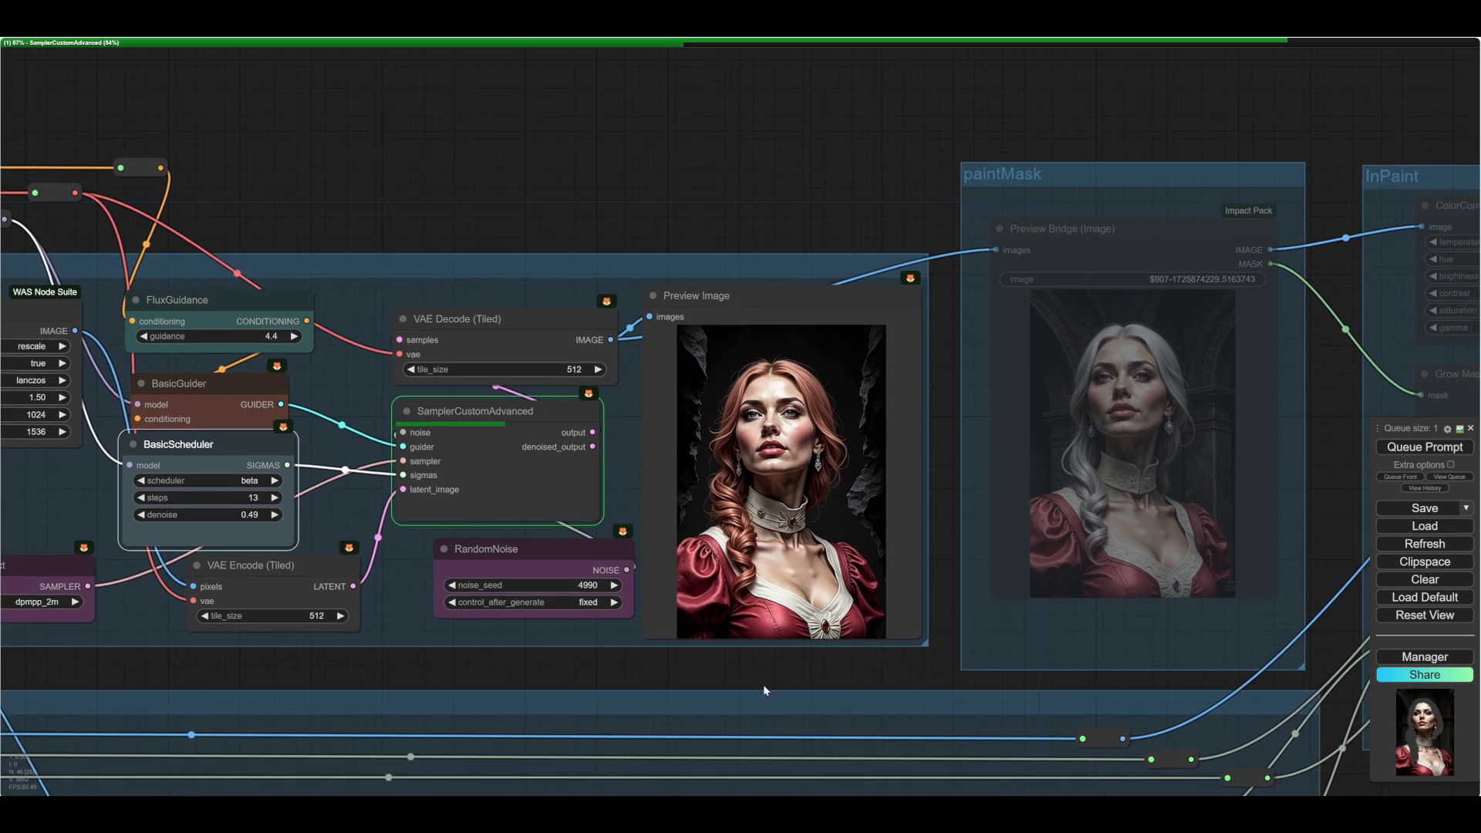
- Set RandomNoise's noise_seed to 4991 and run the workflow through the paintMask group's Preview Bridge
left_click(614, 585)
left_click_drag(951, 573, 830, 591)
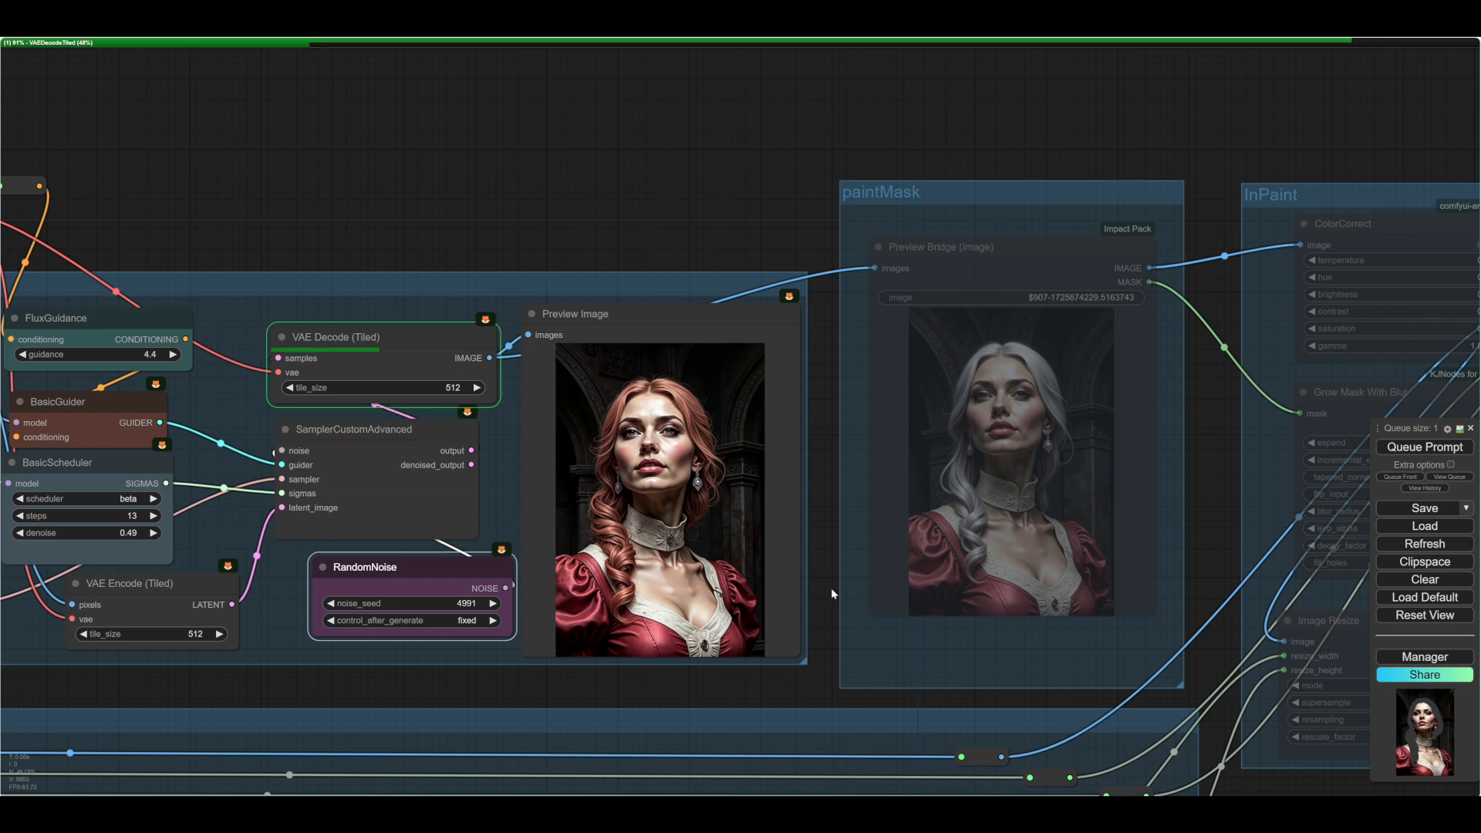
scroll(652, 482, "up", 5)
scroll(651, 484, "down", 7)
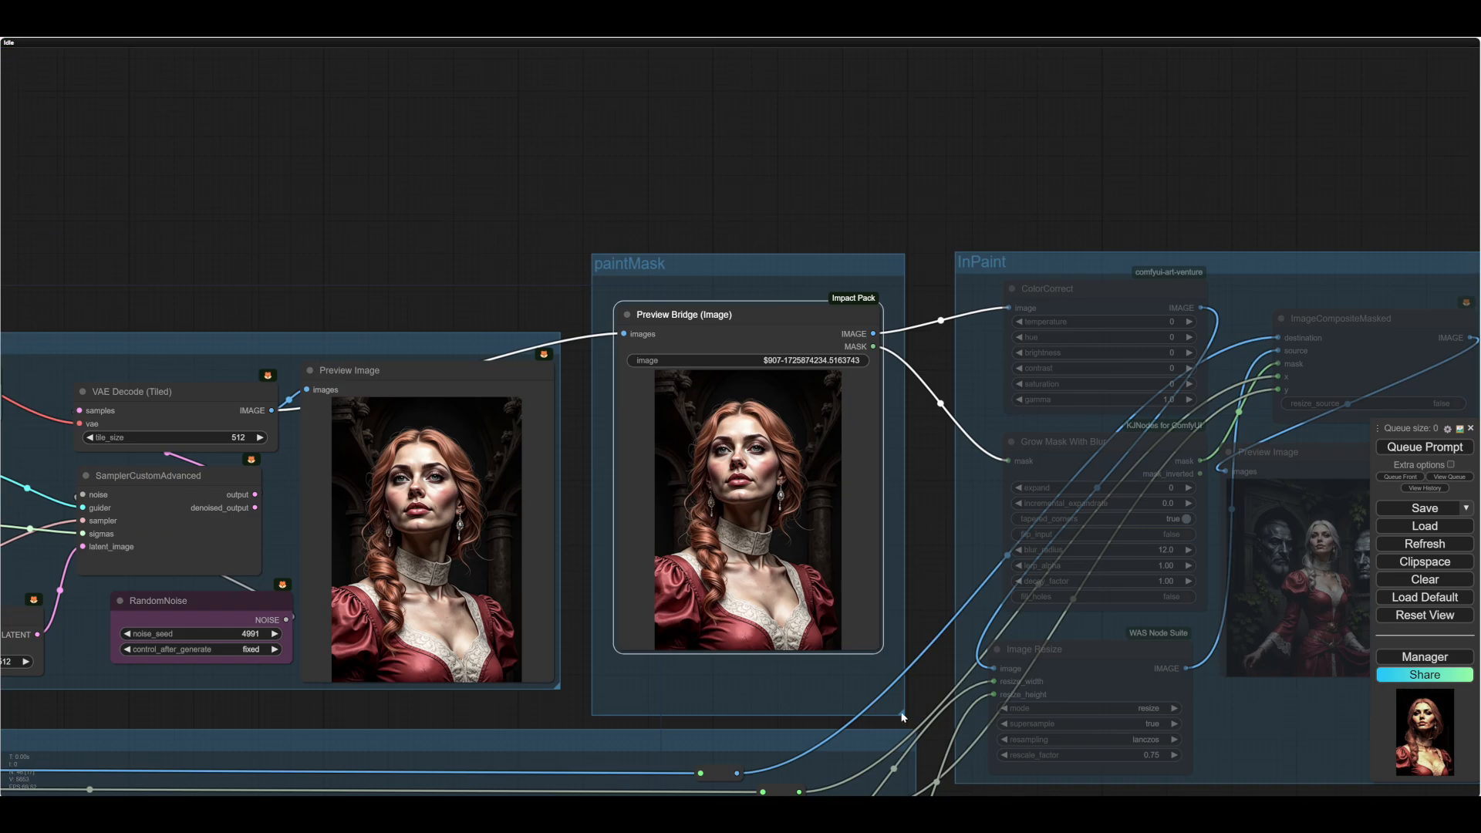
- Open the paintMask group's Preview Bridge image in MaskEditor and paint a mask over the woman's braid, crown and loose hair
left_click_drag(904, 717, 900, 687)
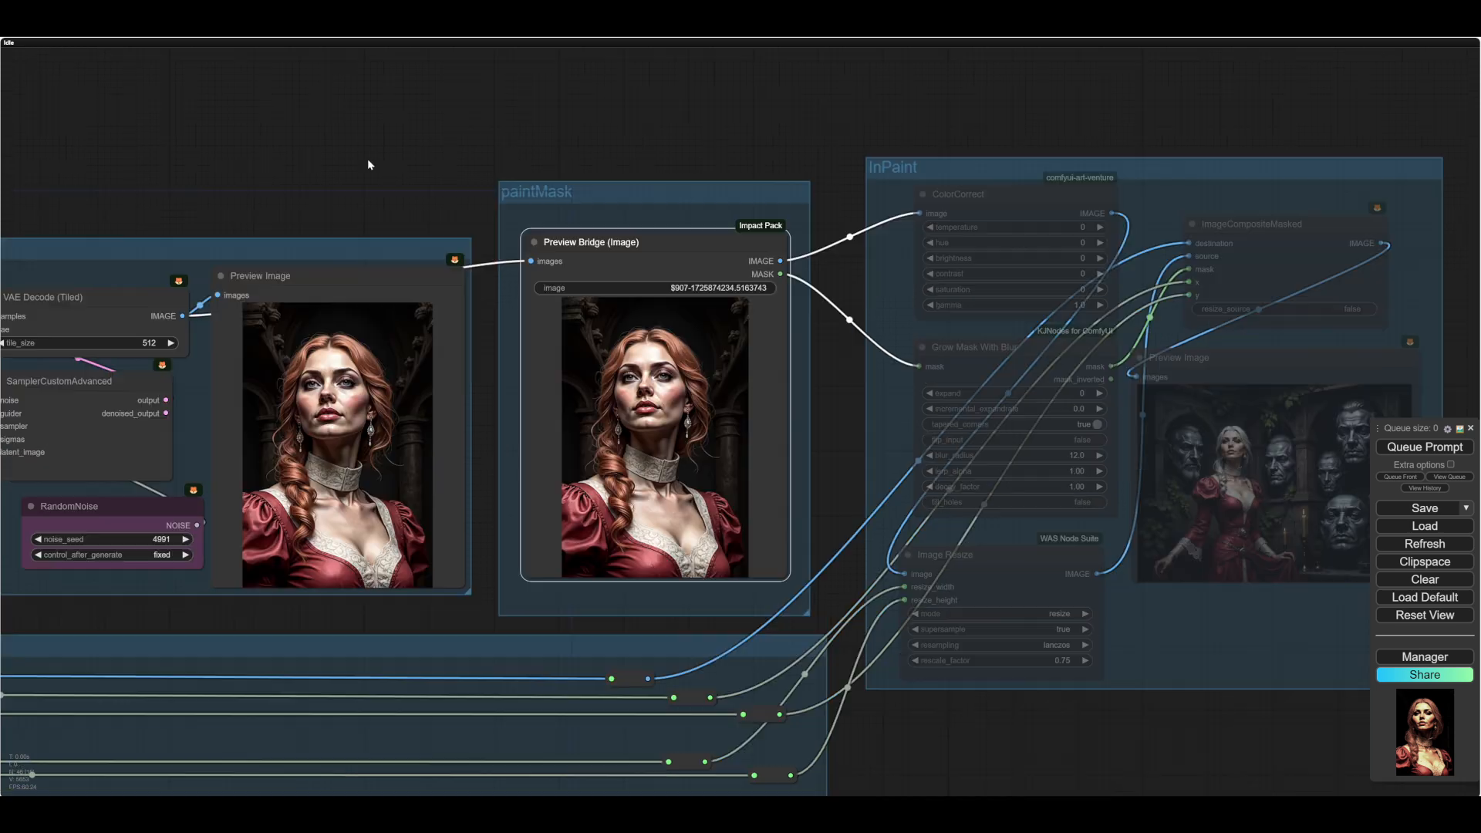
left_click_drag(356, 116, 363, 191)
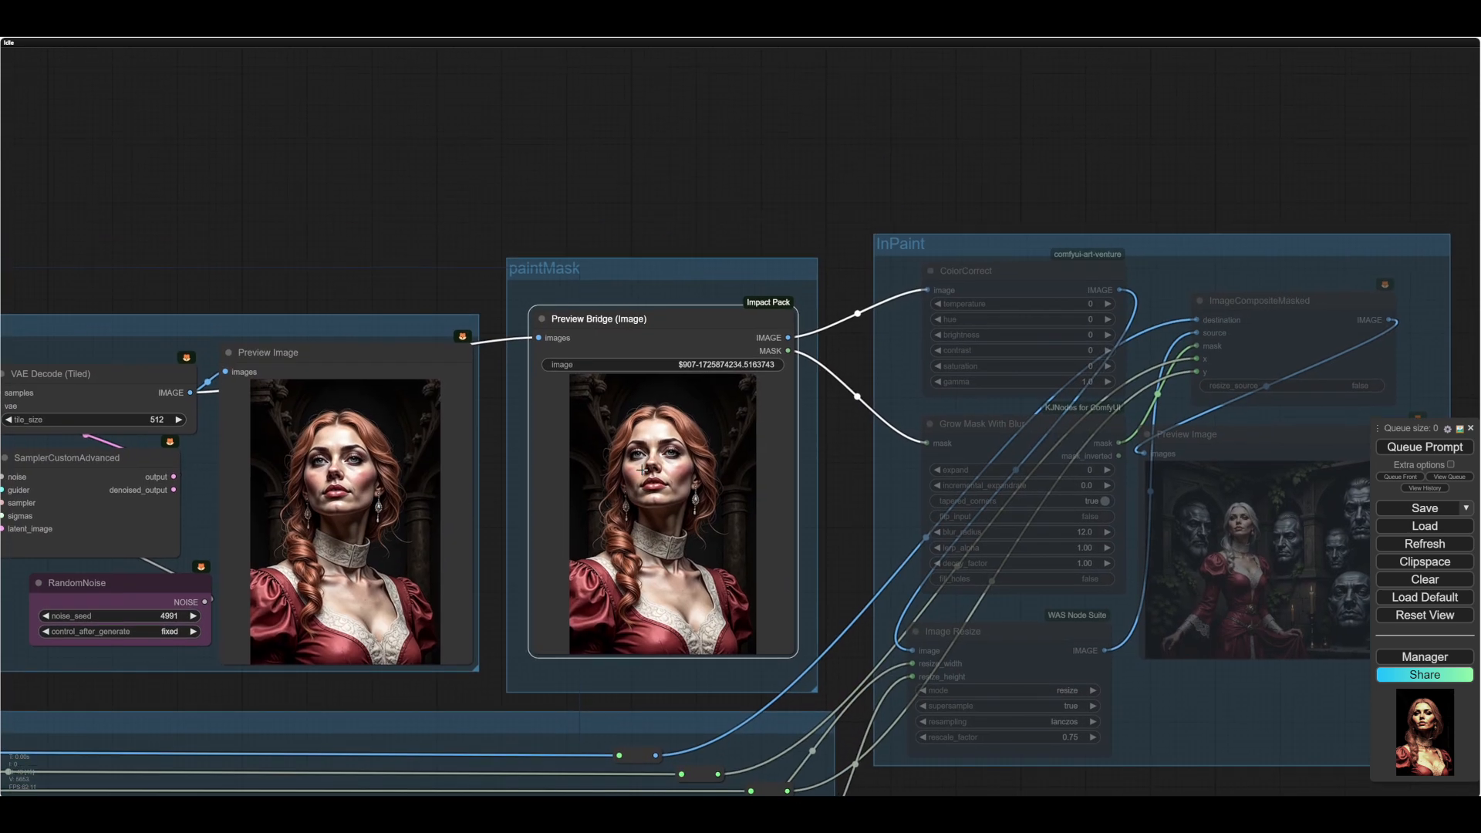
scroll(654, 470, "up", 3)
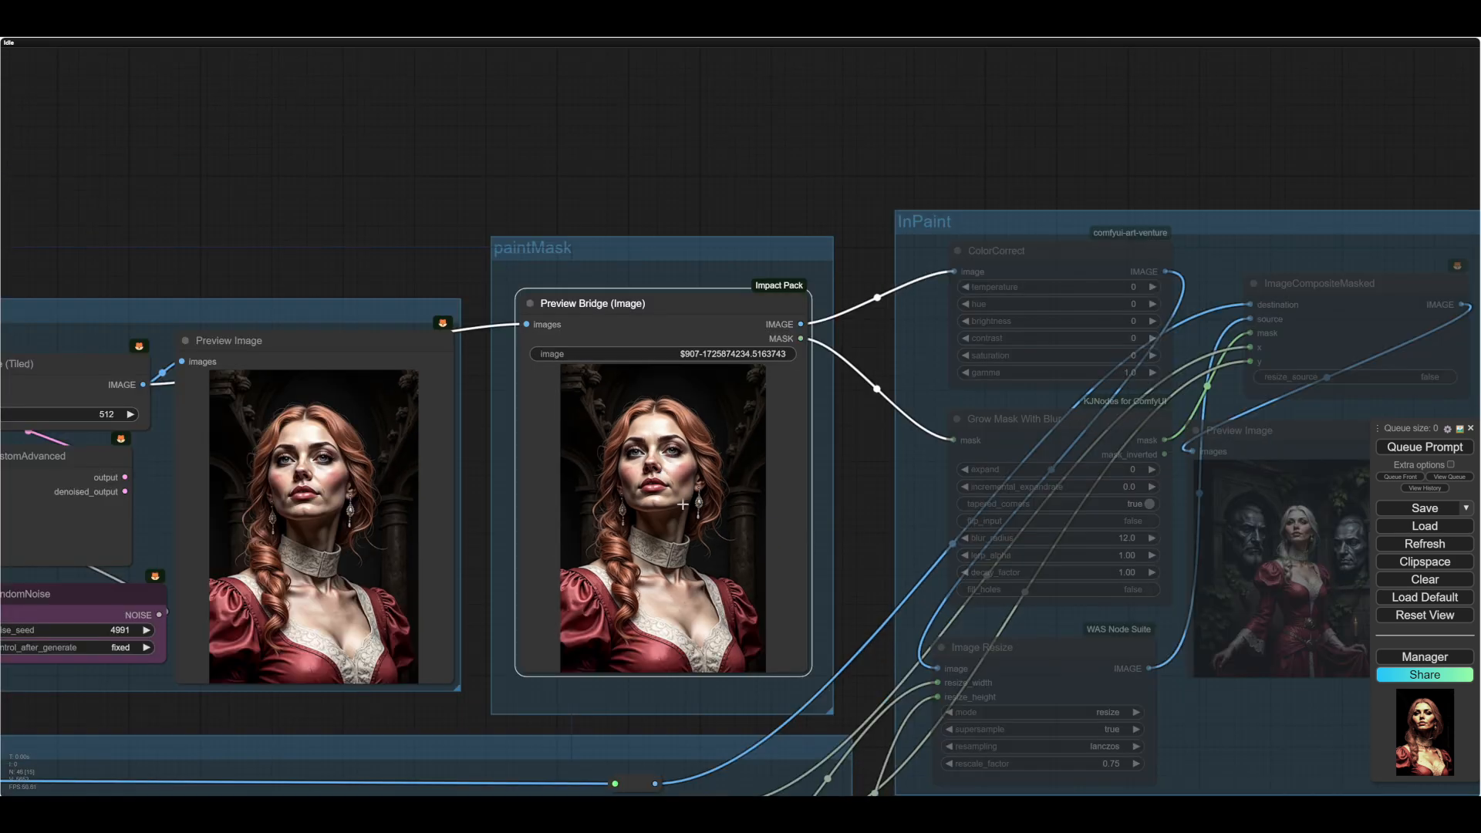
right_click(641, 396)
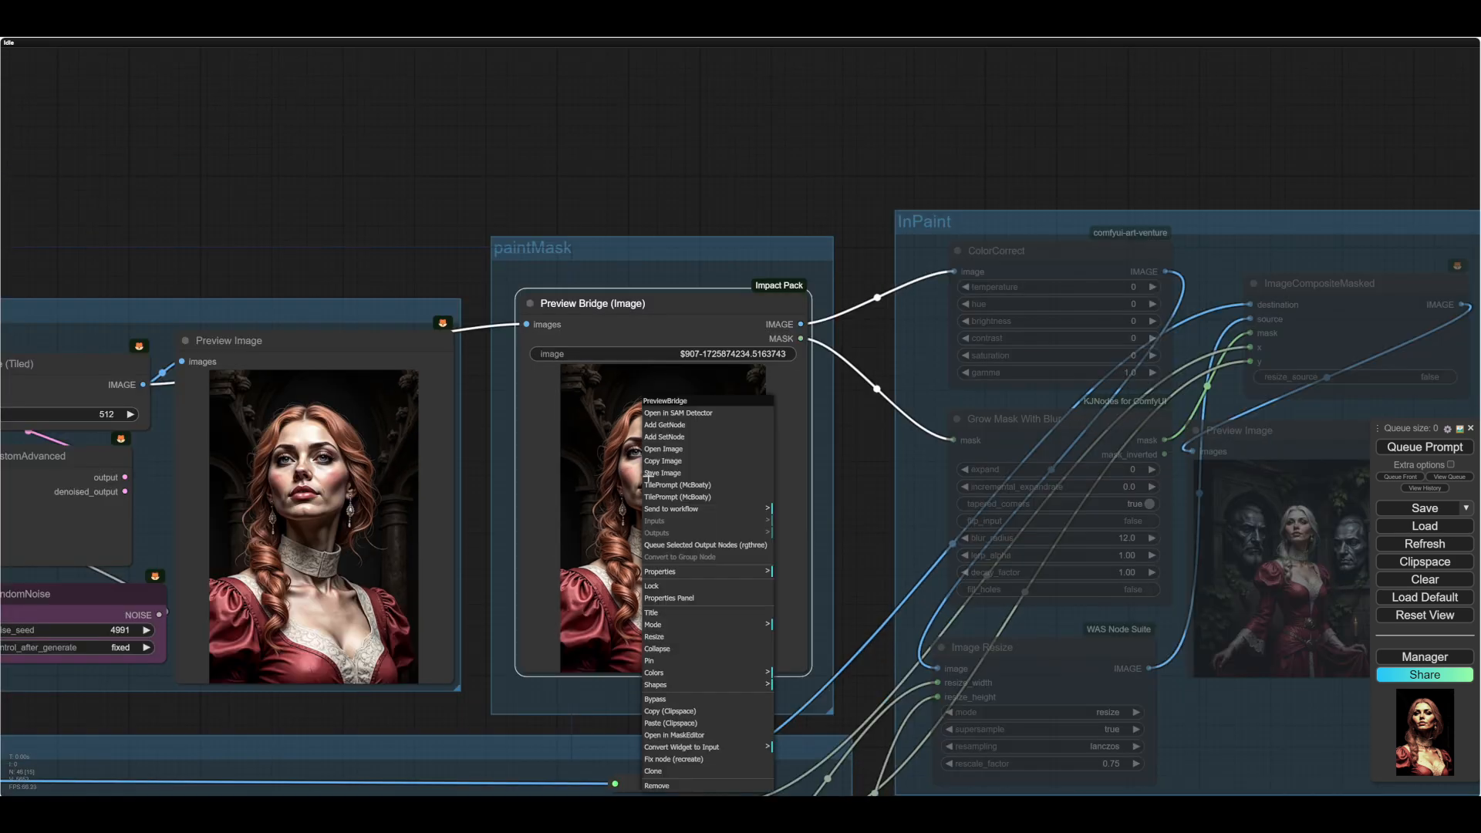
left_click(673, 735)
scroll(661, 538, "up", 2)
mouse_move(665, 554)
left_mouse_down()
mouse_move(630, 340)
mouse_move(608, 475)
mouse_move(622, 427)
mouse_move(650, 554)
mouse_move(637, 270)
left_mouse_up()
scroll(644, 253, "down", 5)
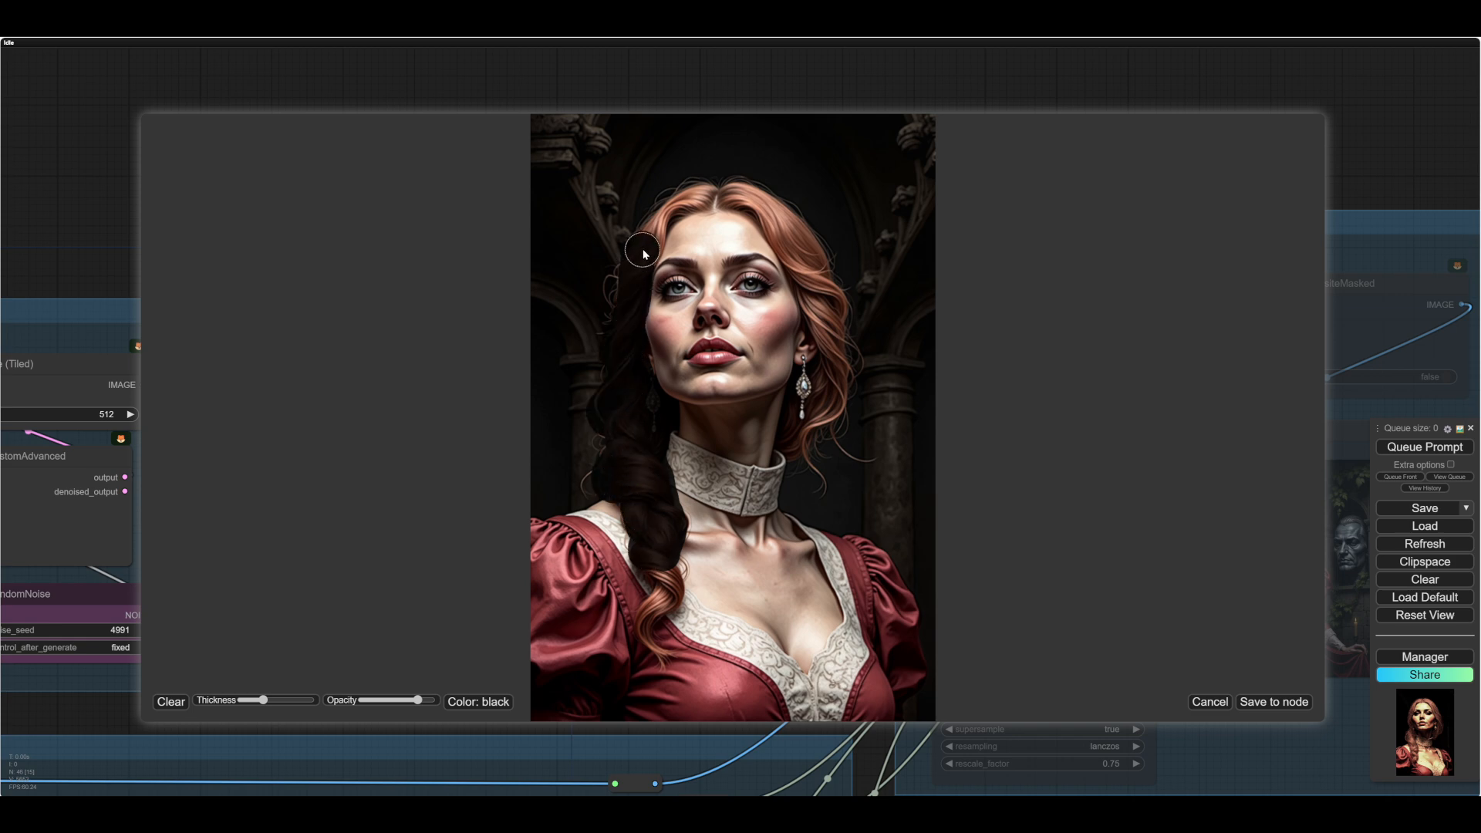
mouse_move(644, 250)
left_mouse_down()
mouse_move(707, 192)
mouse_move(651, 225)
mouse_move(789, 214)
mouse_move(803, 228)
mouse_move(815, 273)
mouse_move(762, 213)
mouse_move(720, 200)
mouse_move(765, 215)
mouse_move(808, 303)
mouse_move(819, 270)
mouse_move(840, 307)
mouse_move(829, 336)
mouse_move(821, 308)
mouse_move(826, 400)
mouse_move(807, 440)
left_mouse_up()
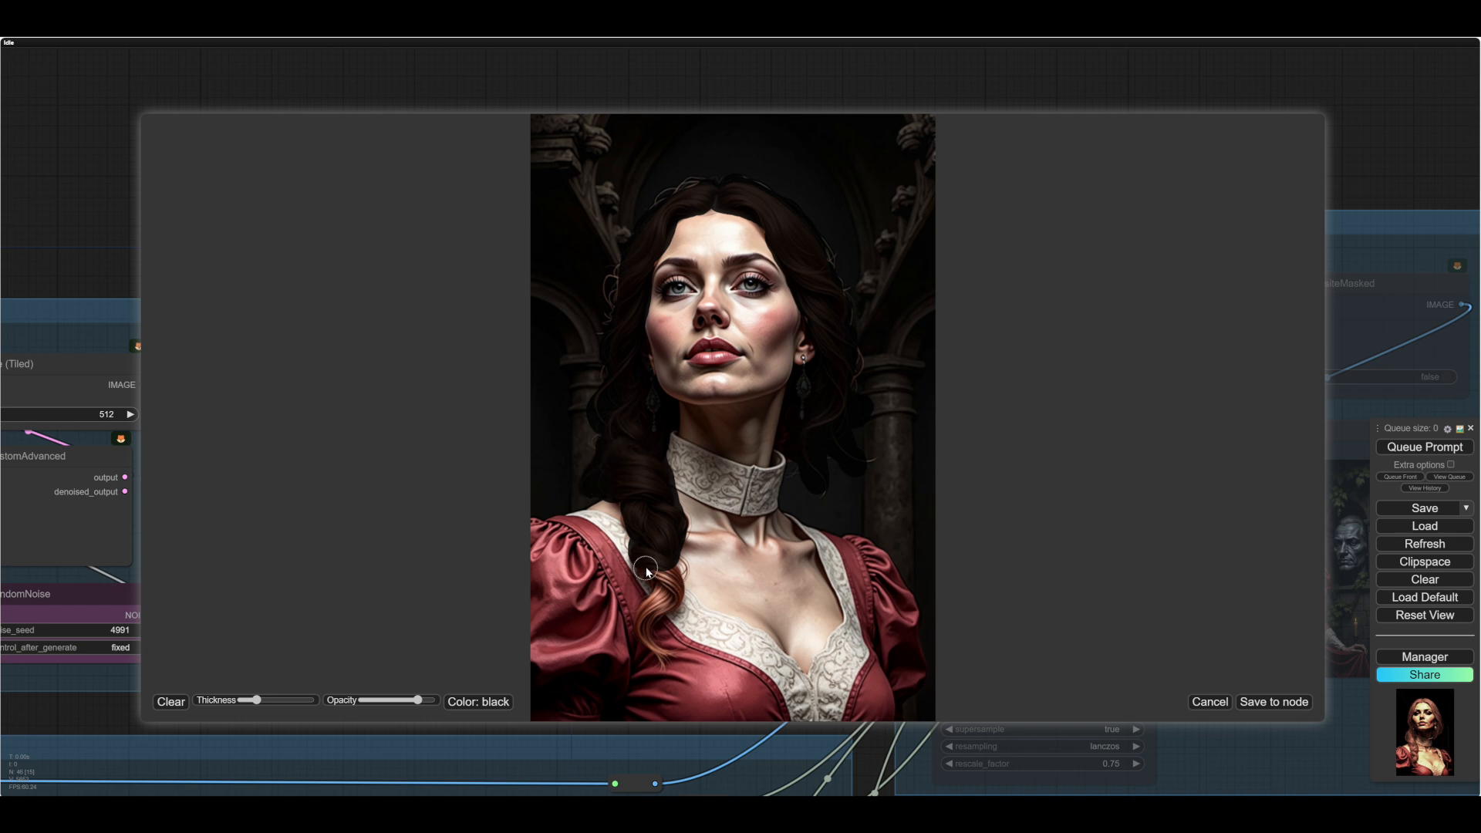
- Extend the mask over the lower end of the braid and save it to the node
mouse_move(640, 569)
left_mouse_down()
mouse_move(673, 562)
mouse_move(676, 586)
mouse_move(644, 617)
mouse_move(663, 657)
mouse_move(658, 616)
left_mouse_up()
scroll(674, 586, "down", 3)
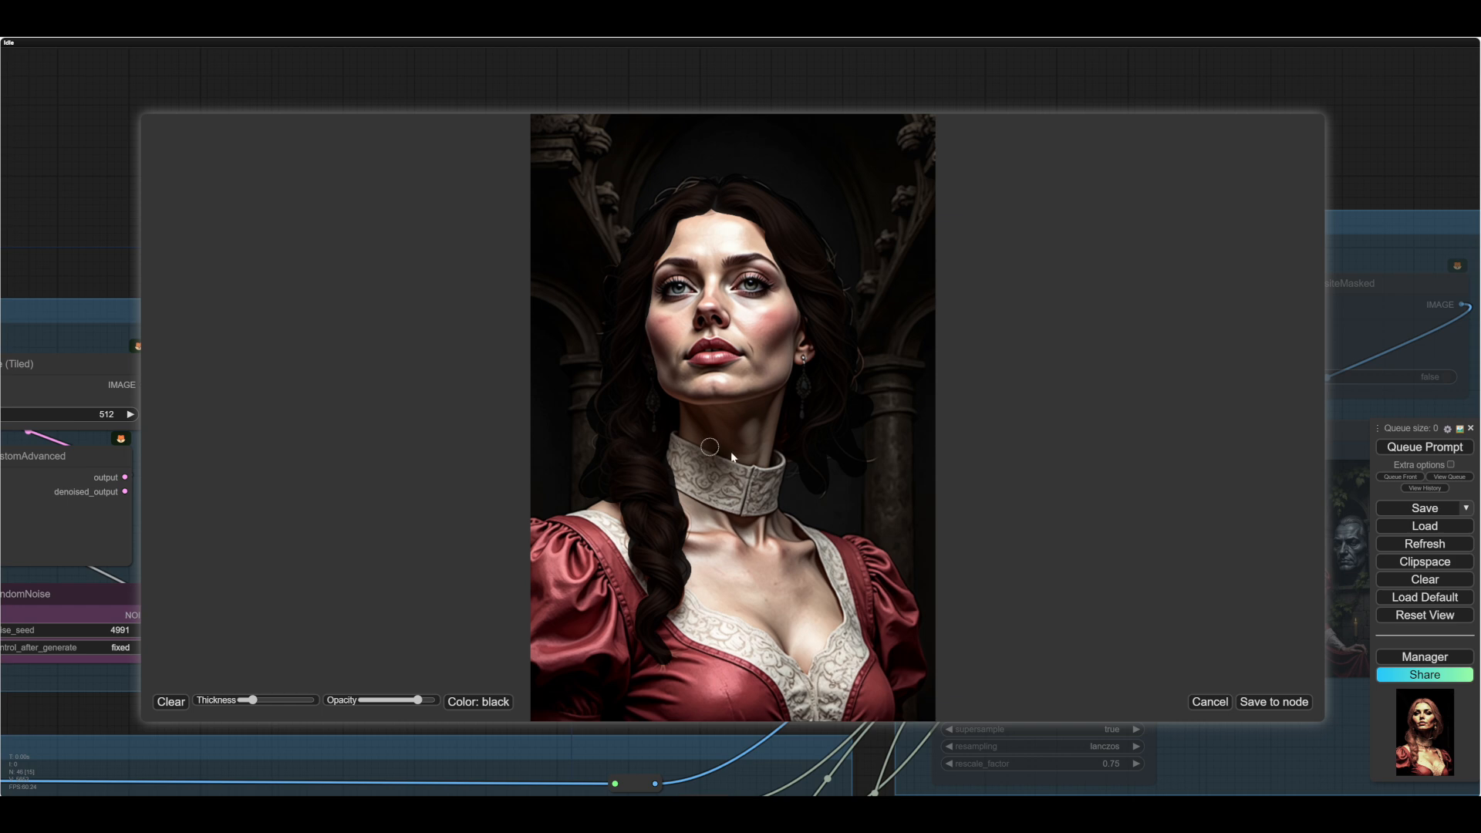
scroll(829, 463, "up", 5)
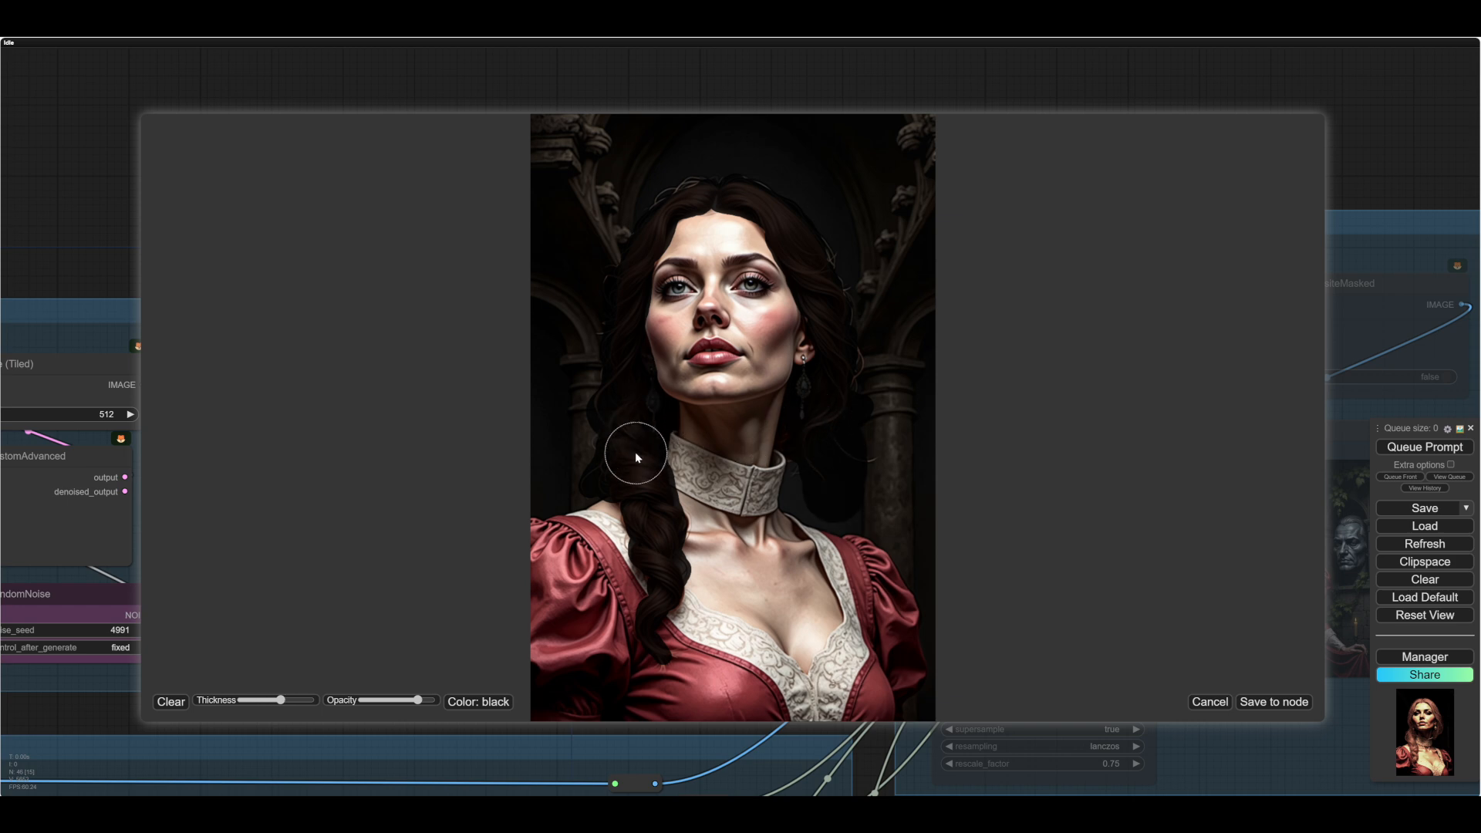
scroll(689, 236, "down", 2)
scroll(690, 237, "down", 1)
scroll(685, 225, "down", 1)
left_click(1269, 703)
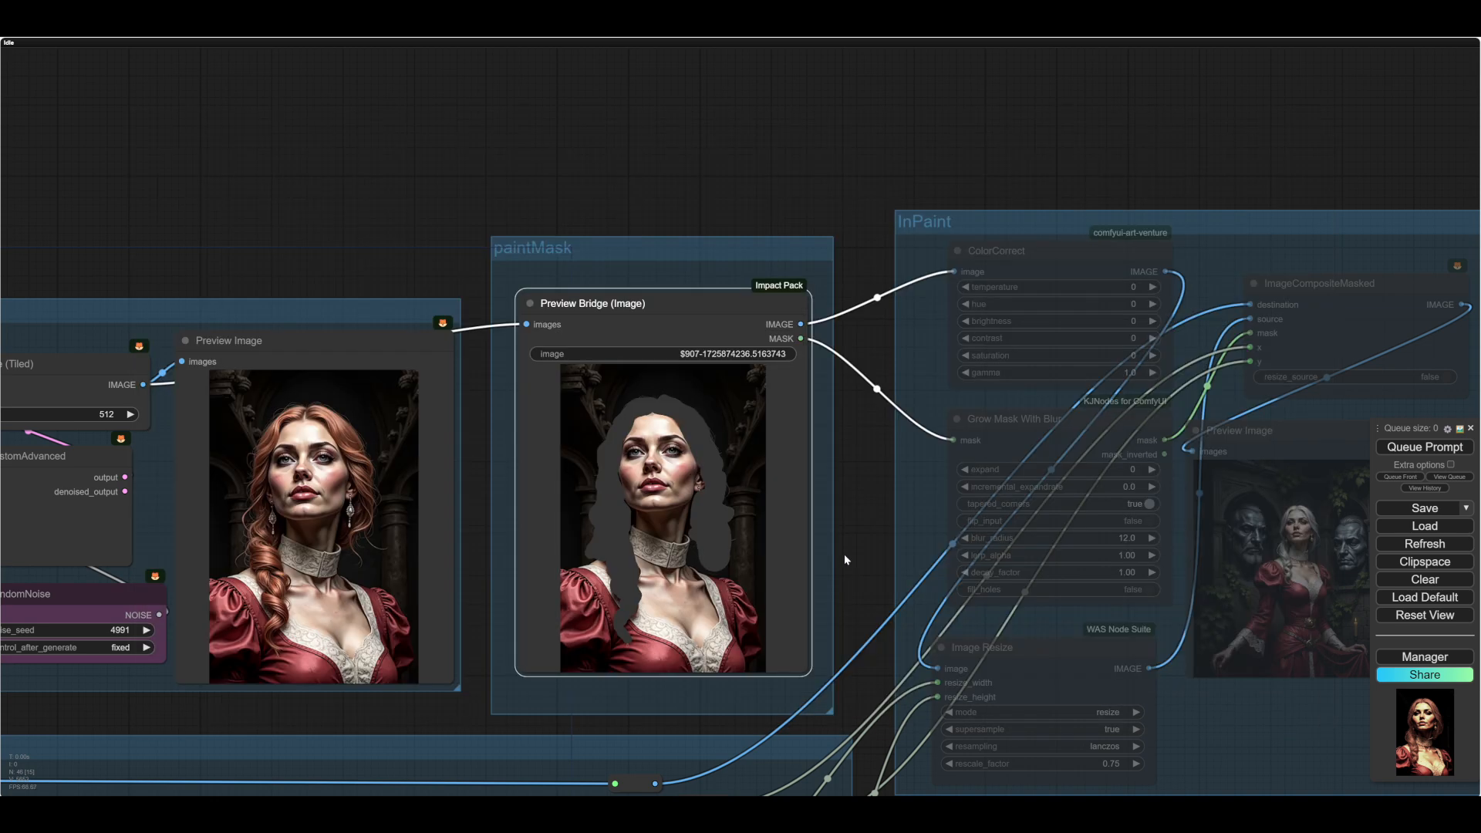
- Run the workflow with the InPaint group enabled and inspect the composited full image around the woman's hair and collar
left_click_drag(844, 554, 715, 682)
left_click_drag(1195, 415, 1271, 476)
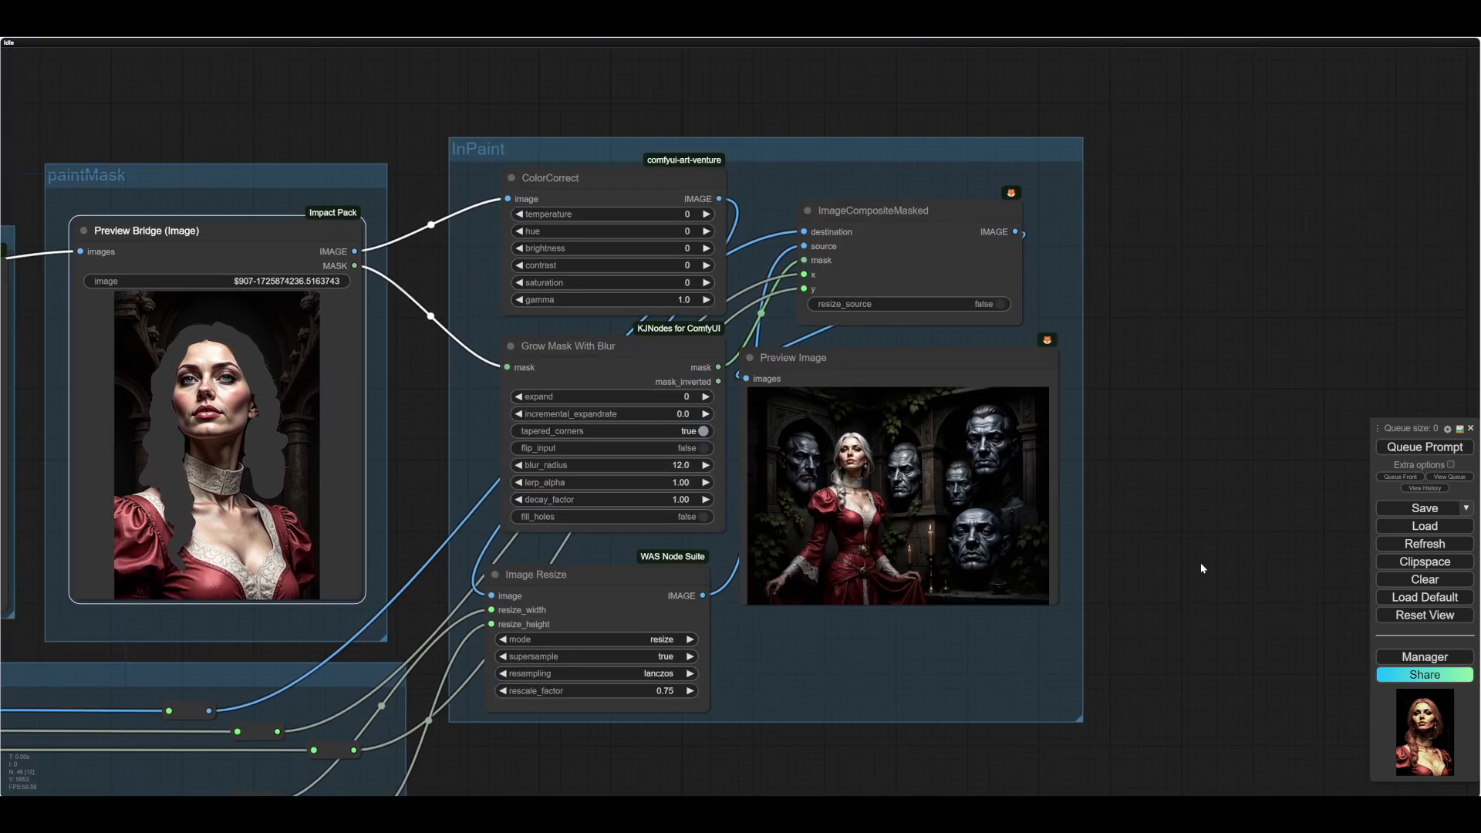
left_click(1414, 447)
scroll(684, 502, "up", 10)
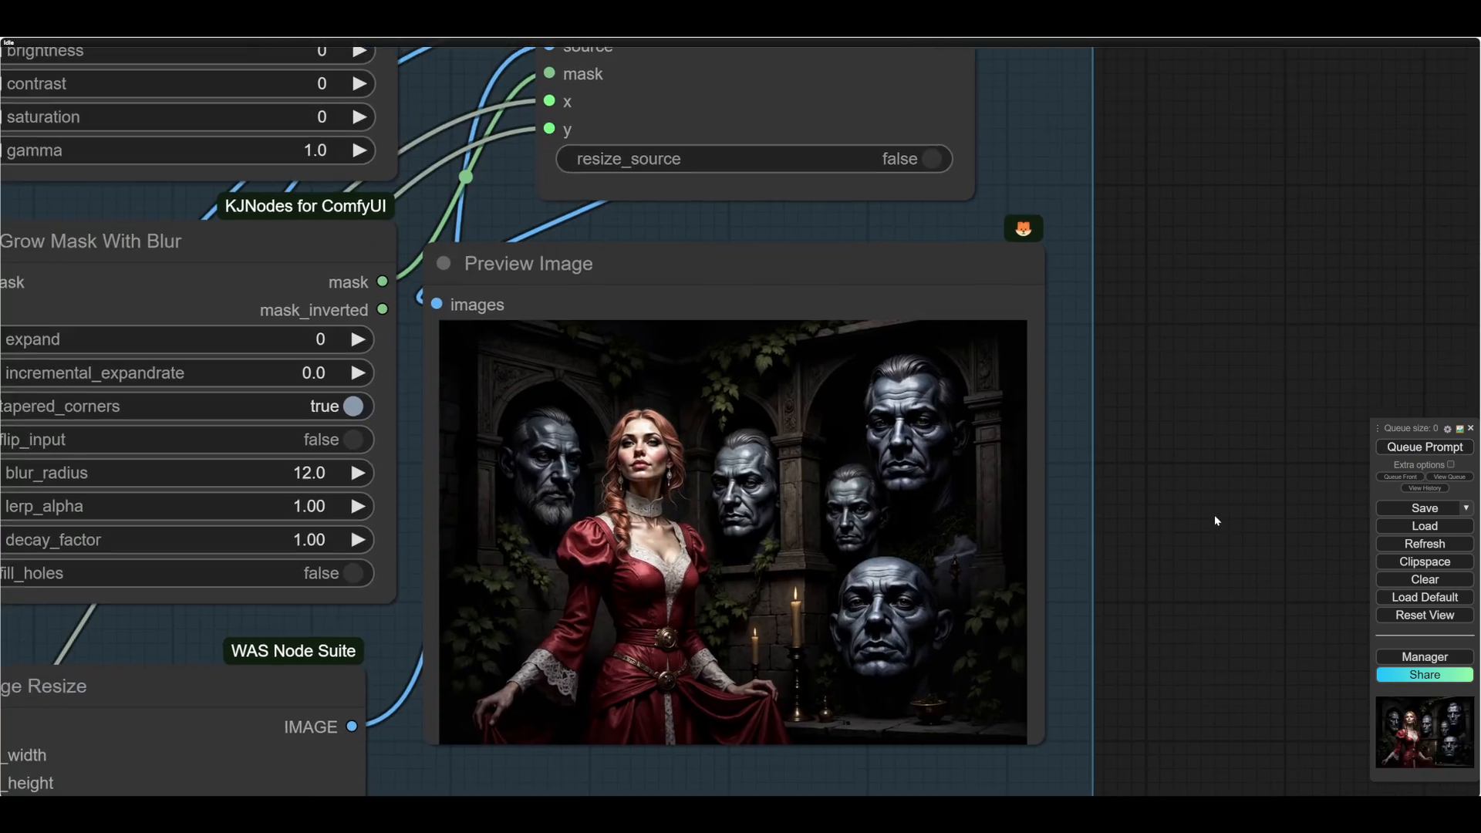
scroll(683, 502, "down", 4)
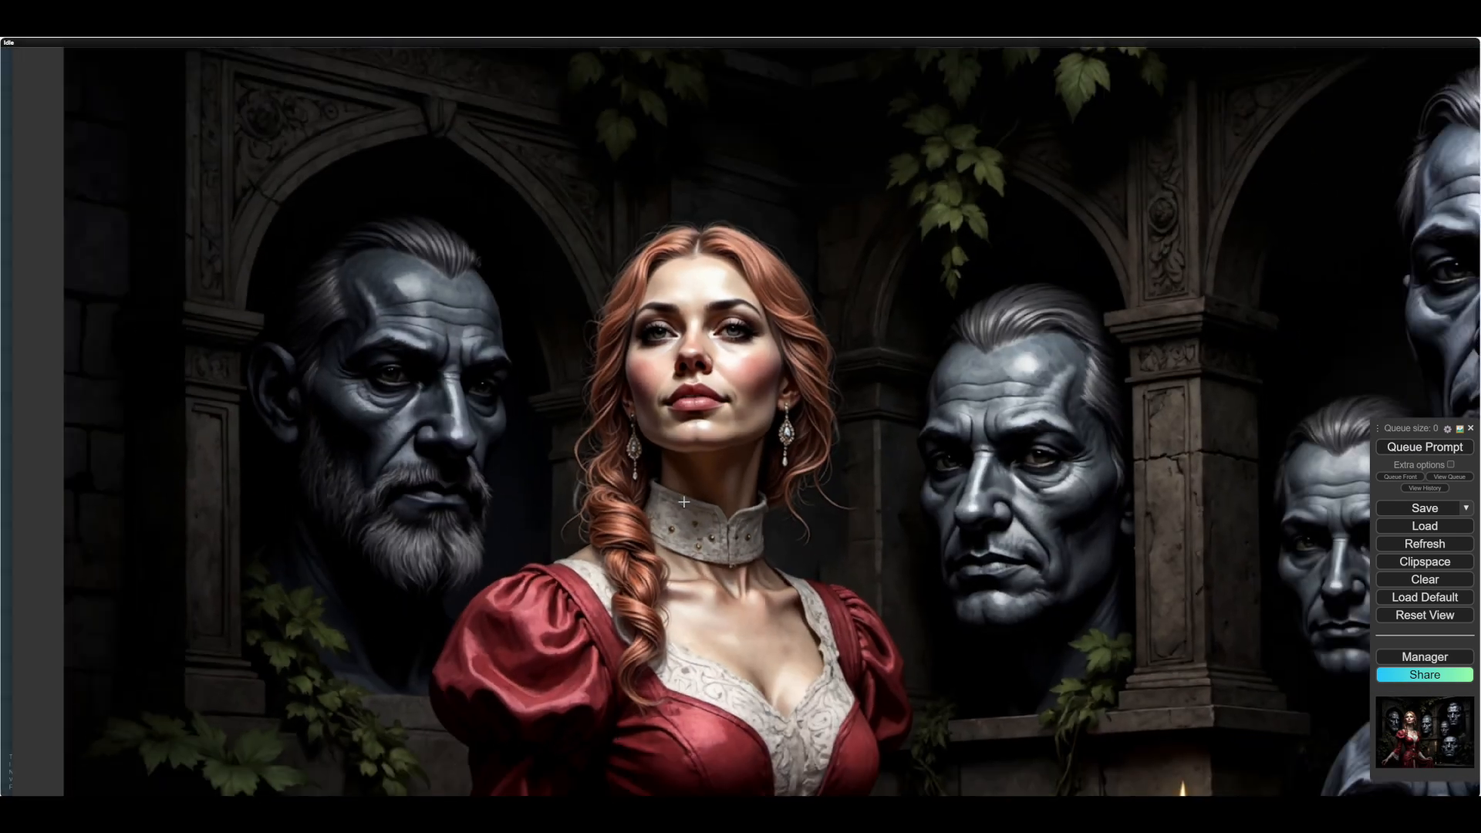
scroll(684, 502, "down", 2)
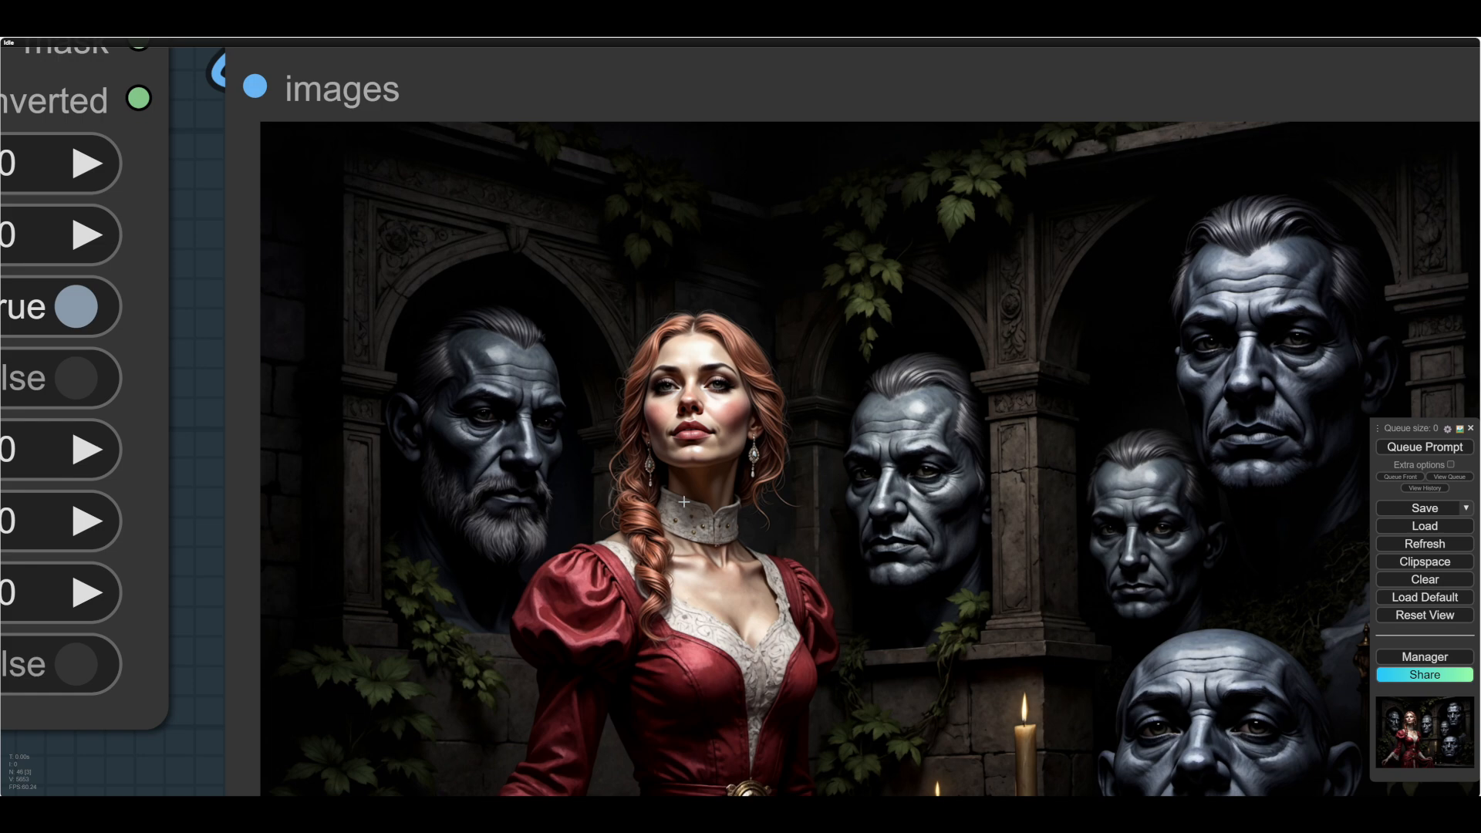
scroll(684, 502, "down", 2)
scroll(717, 518, "down", 5)
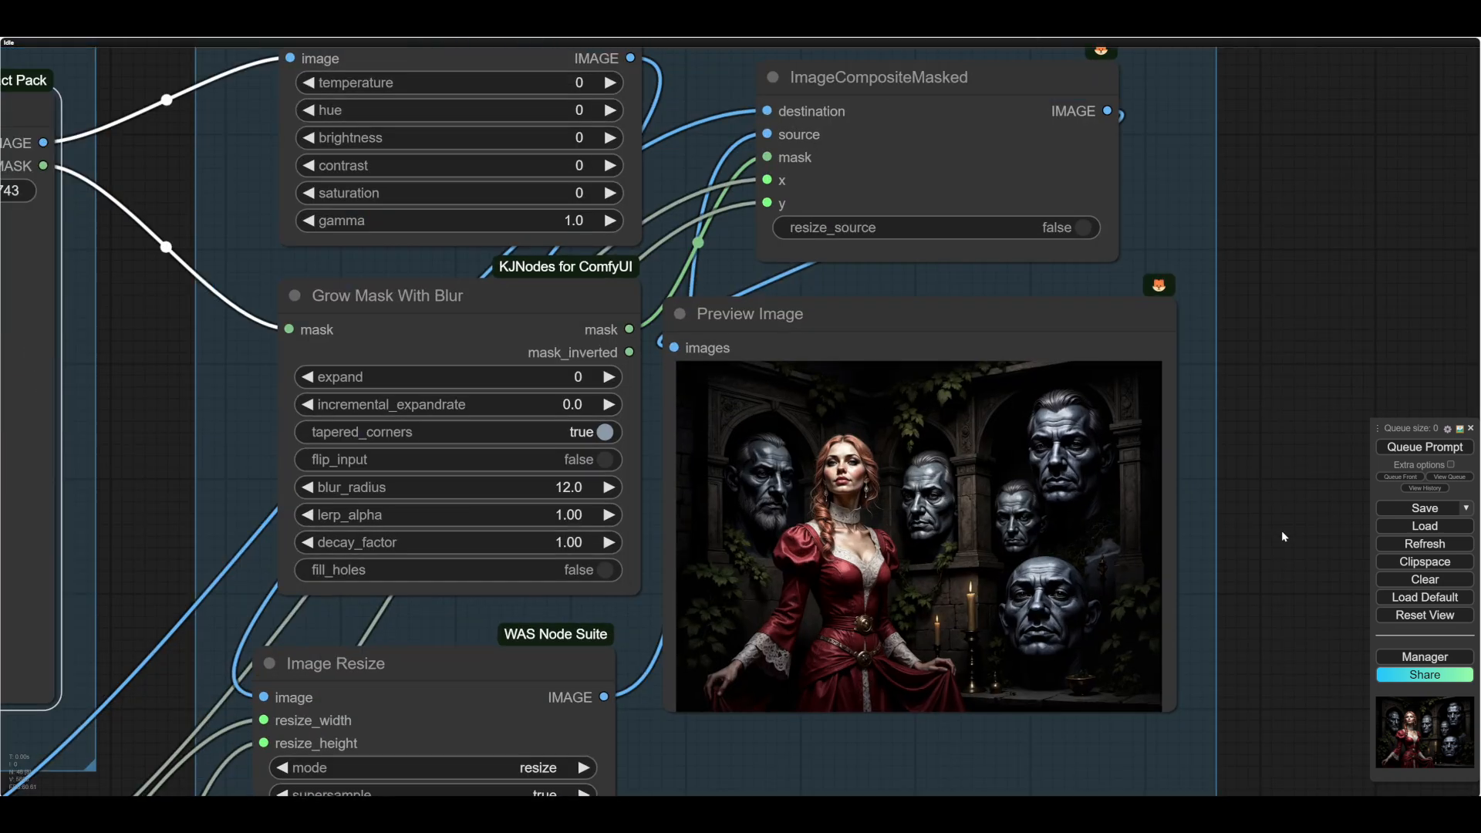
scroll(856, 406, "up", 7)
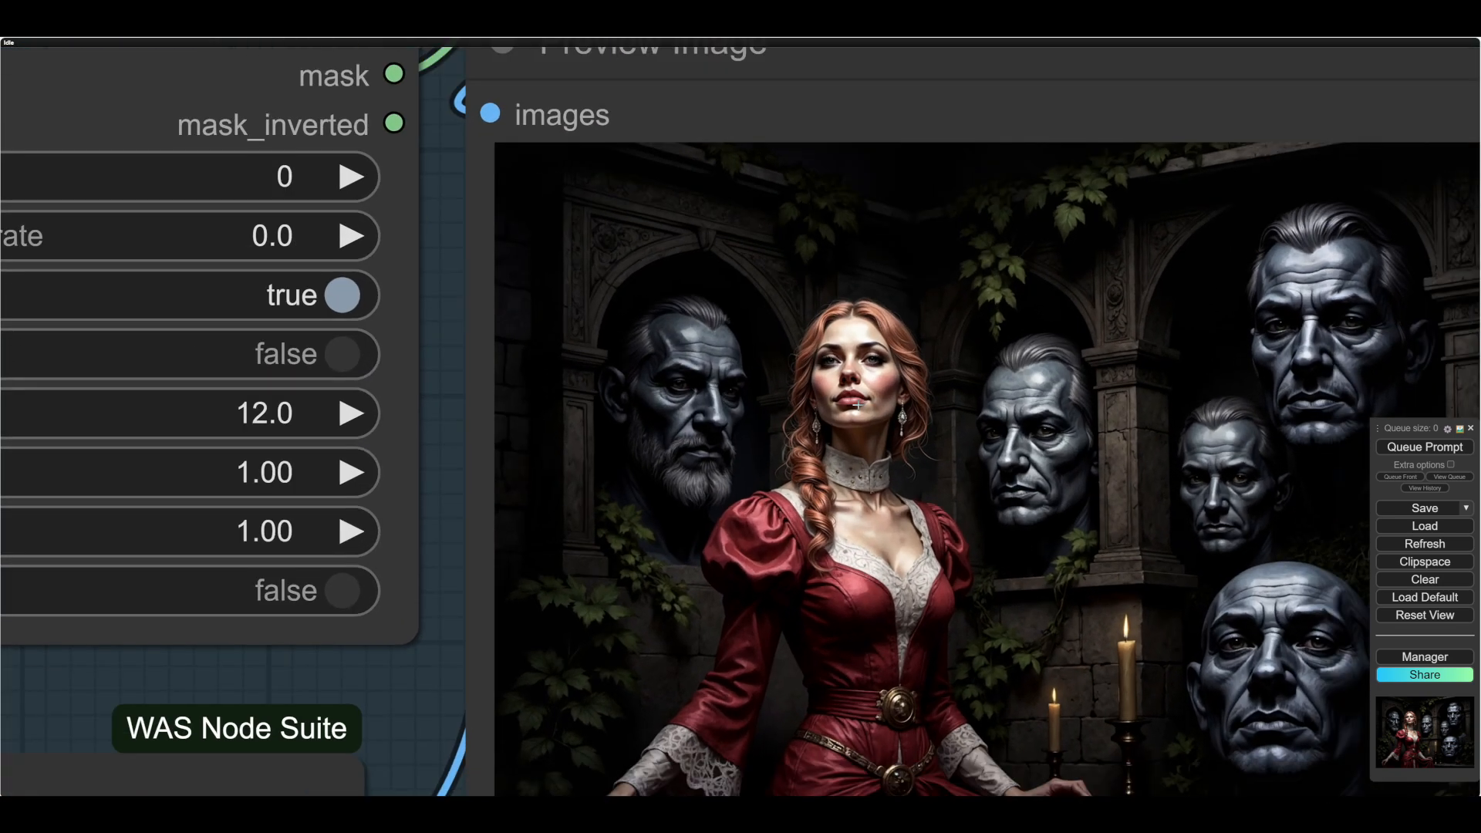
scroll(856, 406, "down", 8)
left_click_drag(1257, 627, 1276, 506)
scroll(1278, 516, "up", 1)
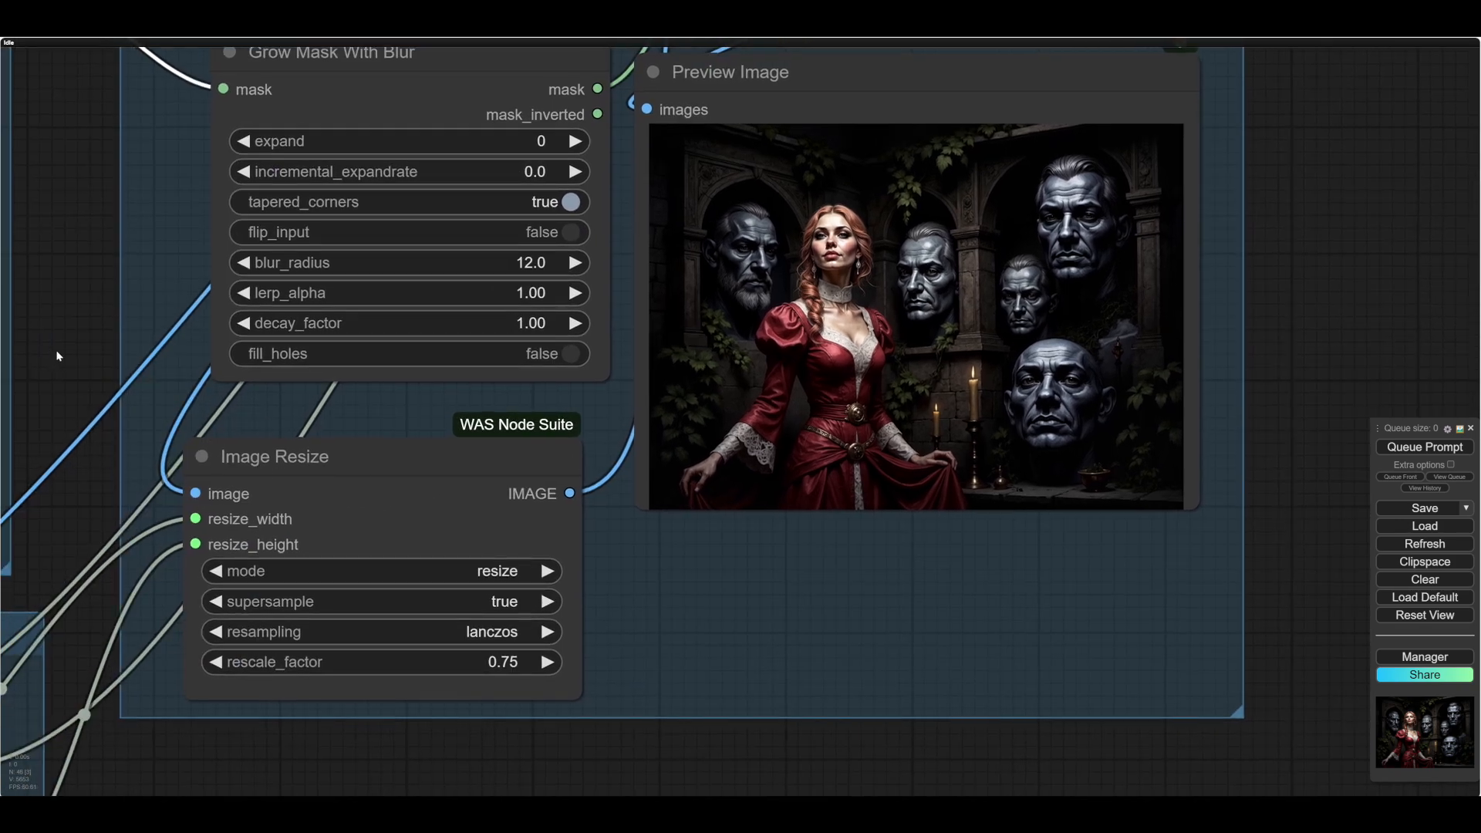
- Reopen the paintMask image in MaskEditor, extend the mask over the lace collar, and rerun the workflow to check the composite
left_click_drag(56, 350, 768, 499)
scroll(670, 526, "up", 1)
scroll(669, 526, "up", 2)
scroll(670, 526, "down", 3)
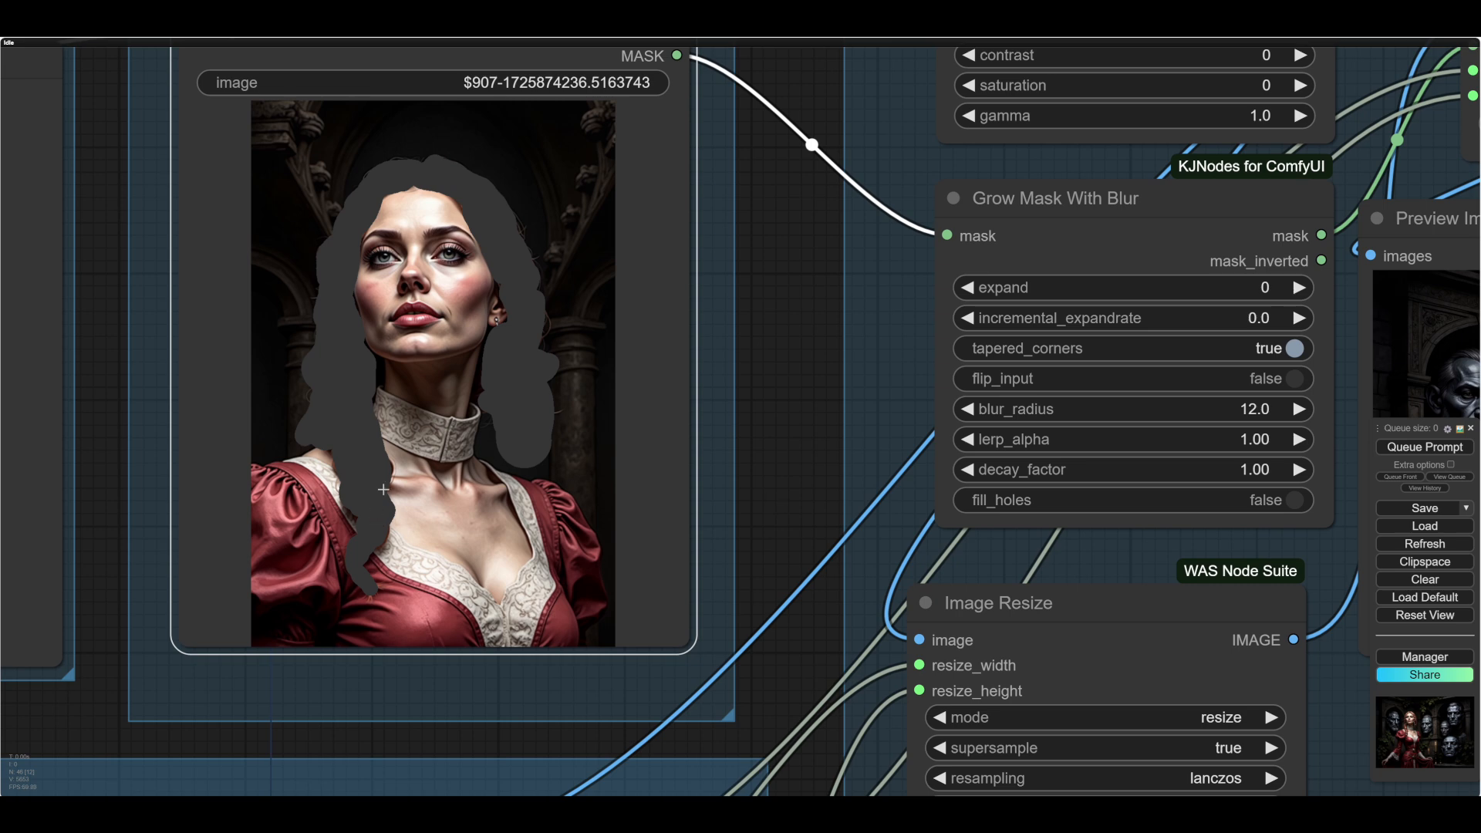
right_click(435, 474)
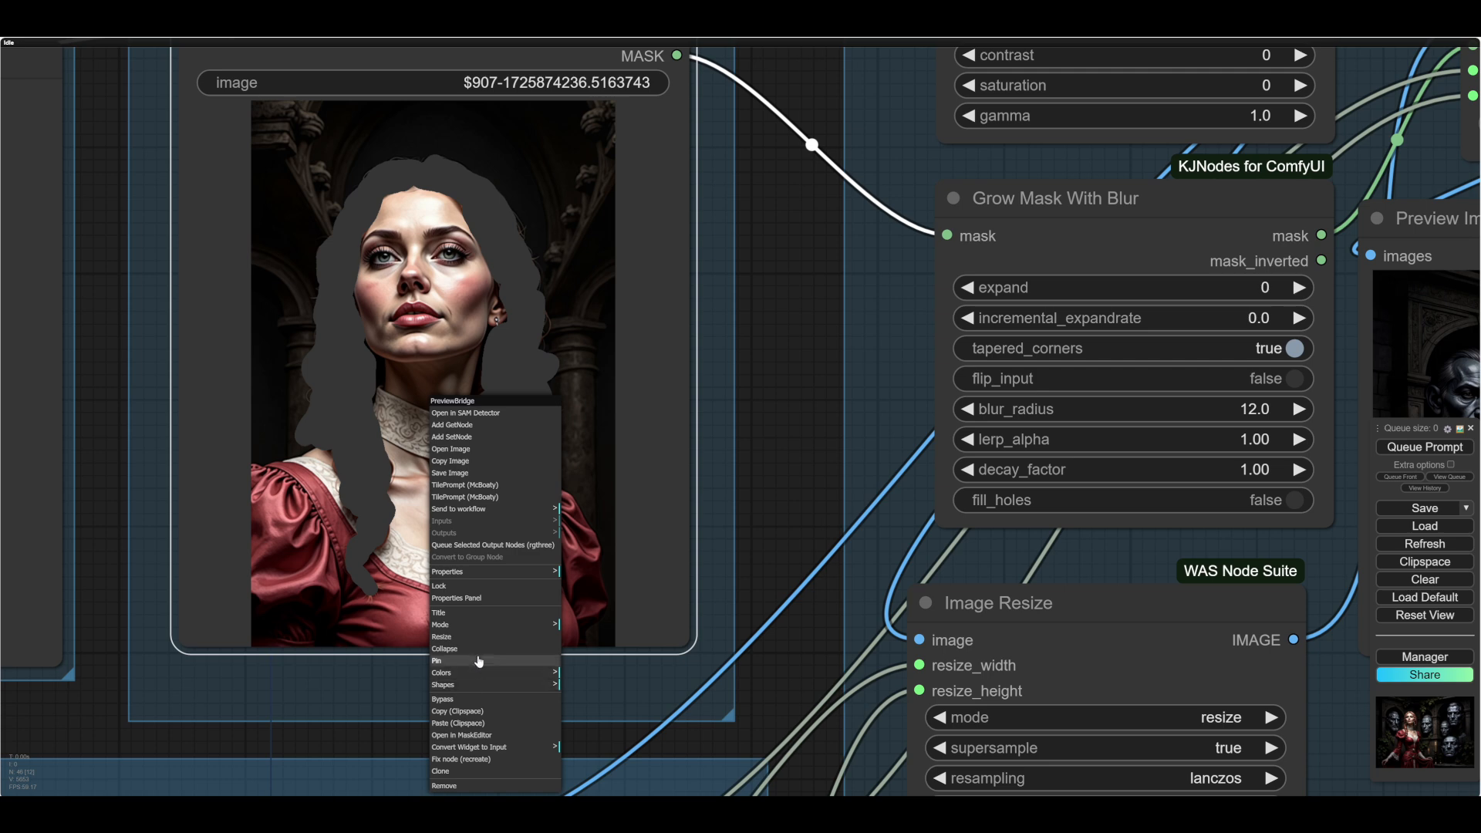
left_click(466, 735)
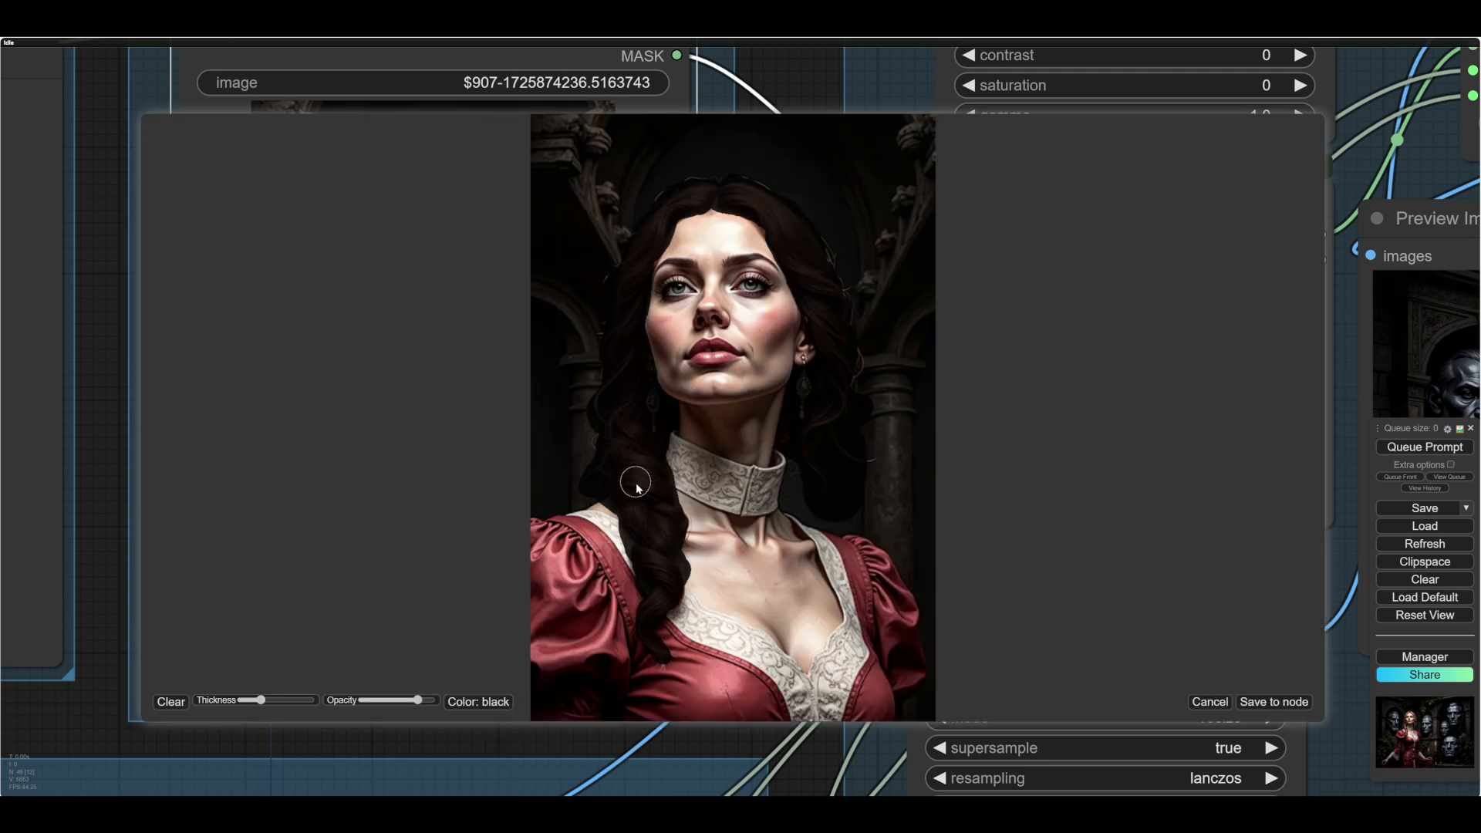
mouse_move(664, 446)
left_mouse_down()
mouse_move(750, 478)
mouse_move(766, 505)
mouse_move(666, 473)
left_mouse_up()
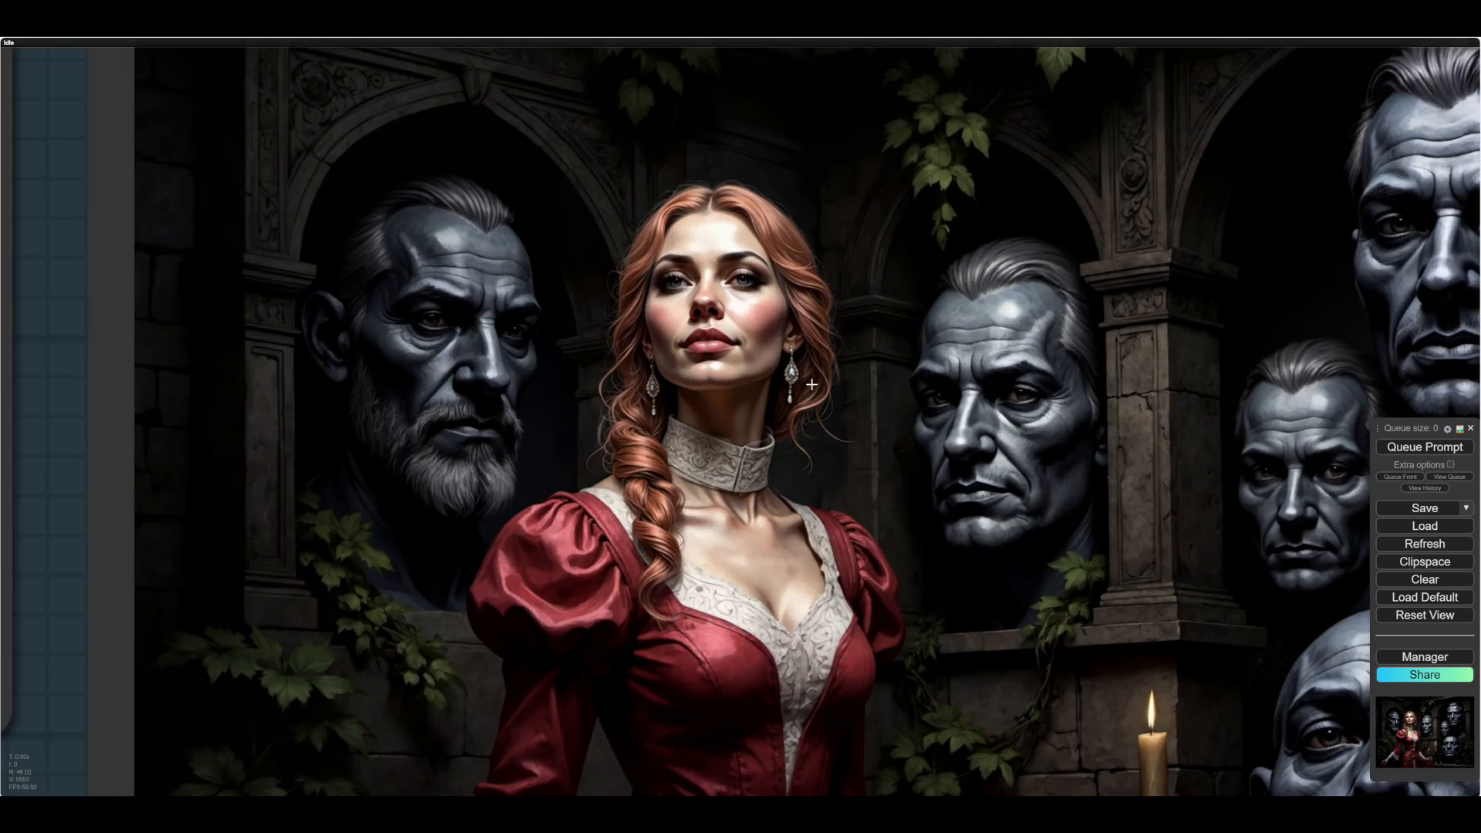
scroll(811, 384, "up", 4)
scroll(740, 505, "down", 1)
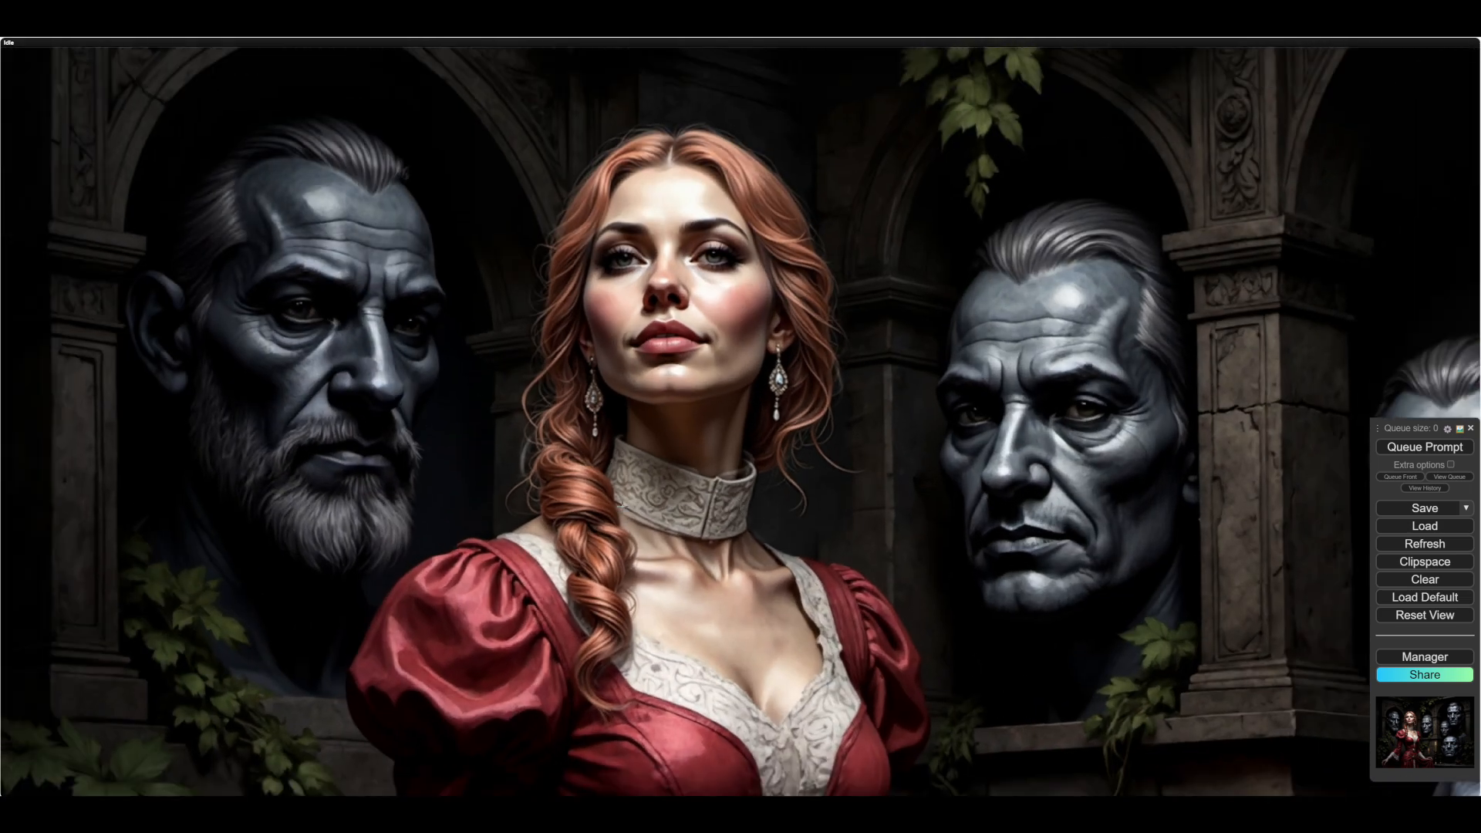
scroll(765, 453, "down", 6)
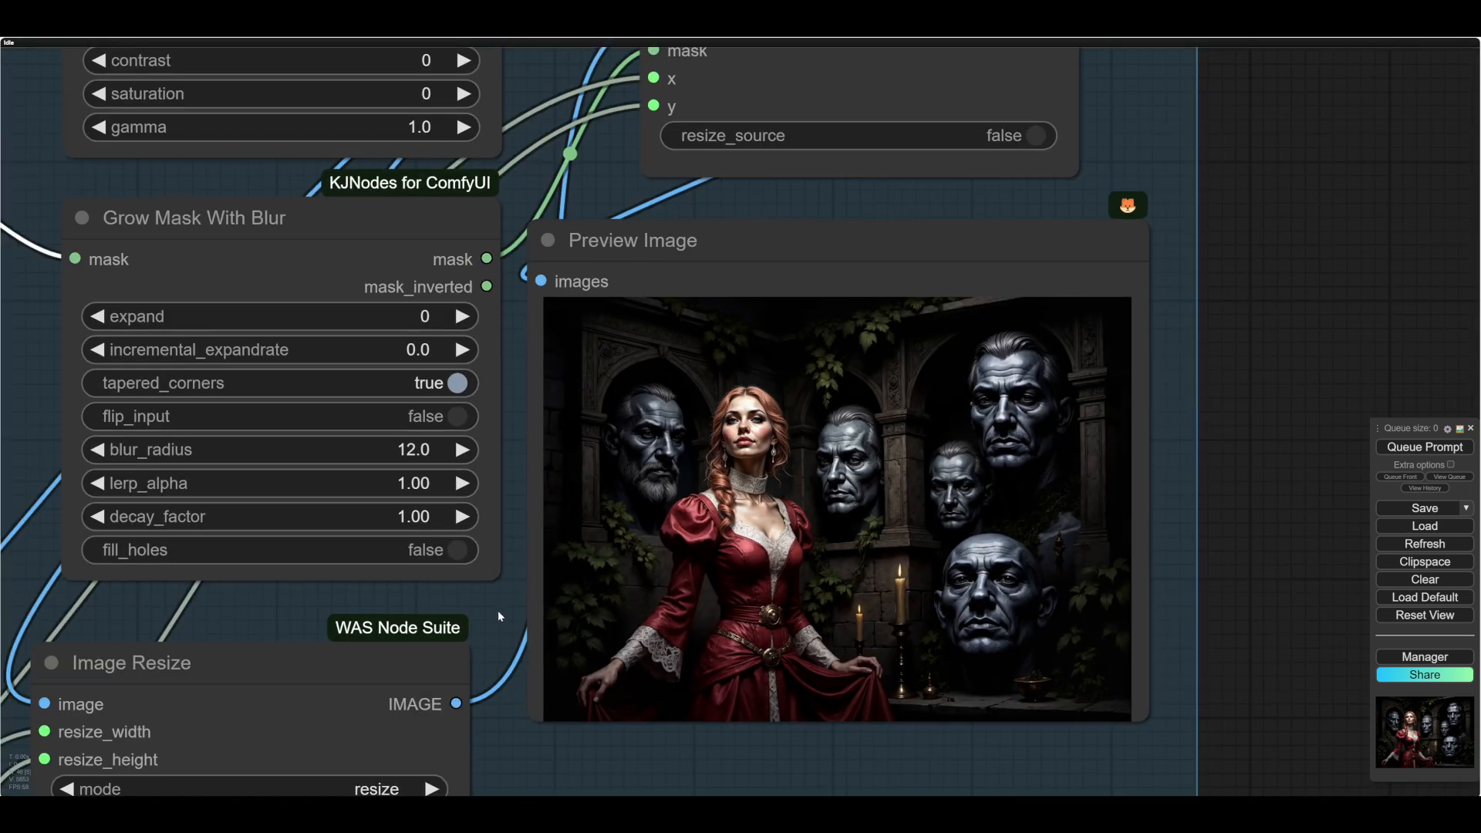
- Review the paintMask image's mask in MaskEditor, and inspect the woman's hair and collar in the composited preview up close
mouse_move(499, 612)
left_mouse_down()
mouse_move(1034, 648)
mouse_move(1161, 632)
left_mouse_up()
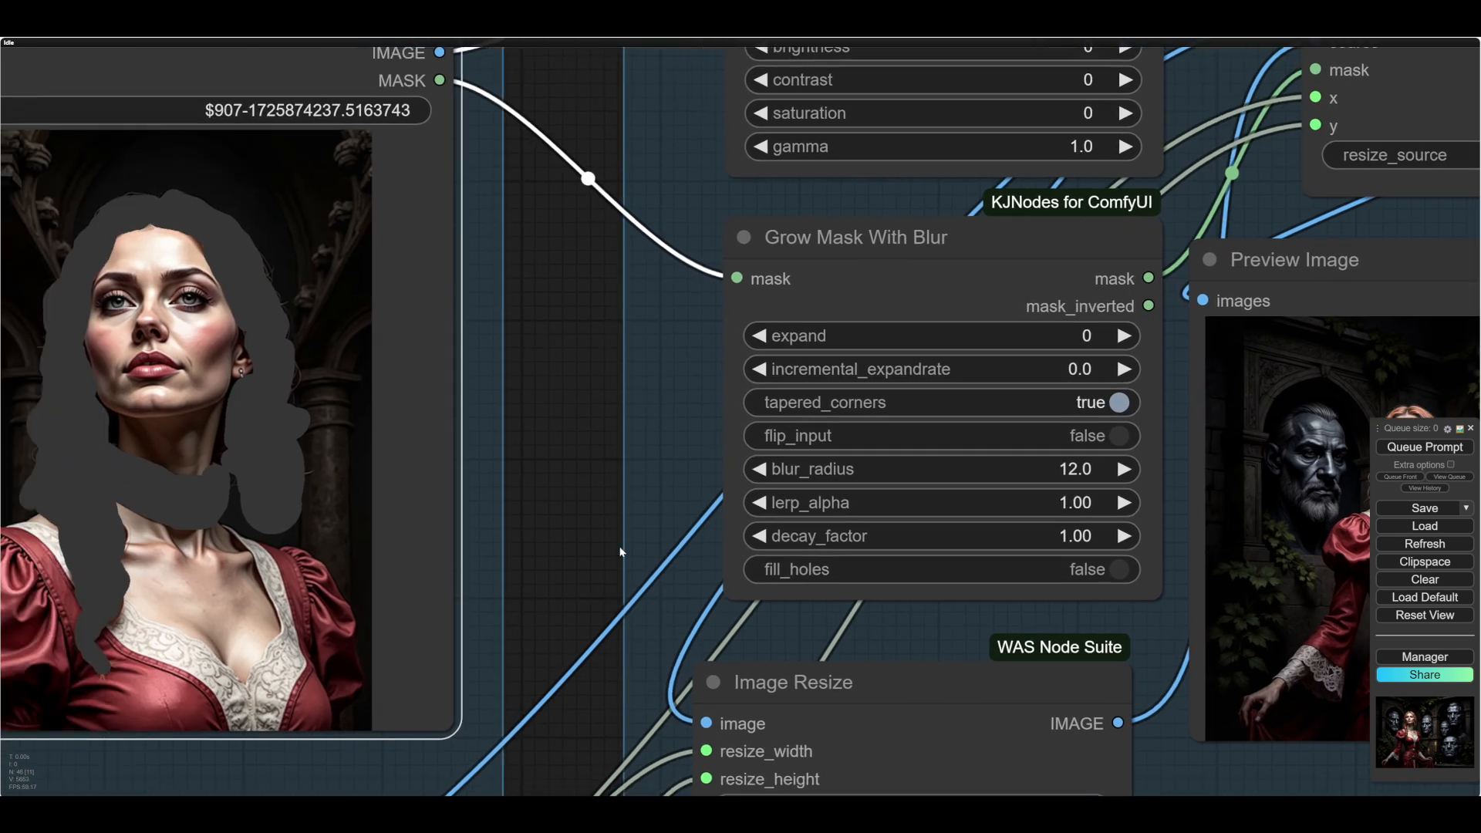
left_click_drag(621, 549, 900, 564)
right_click(465, 563)
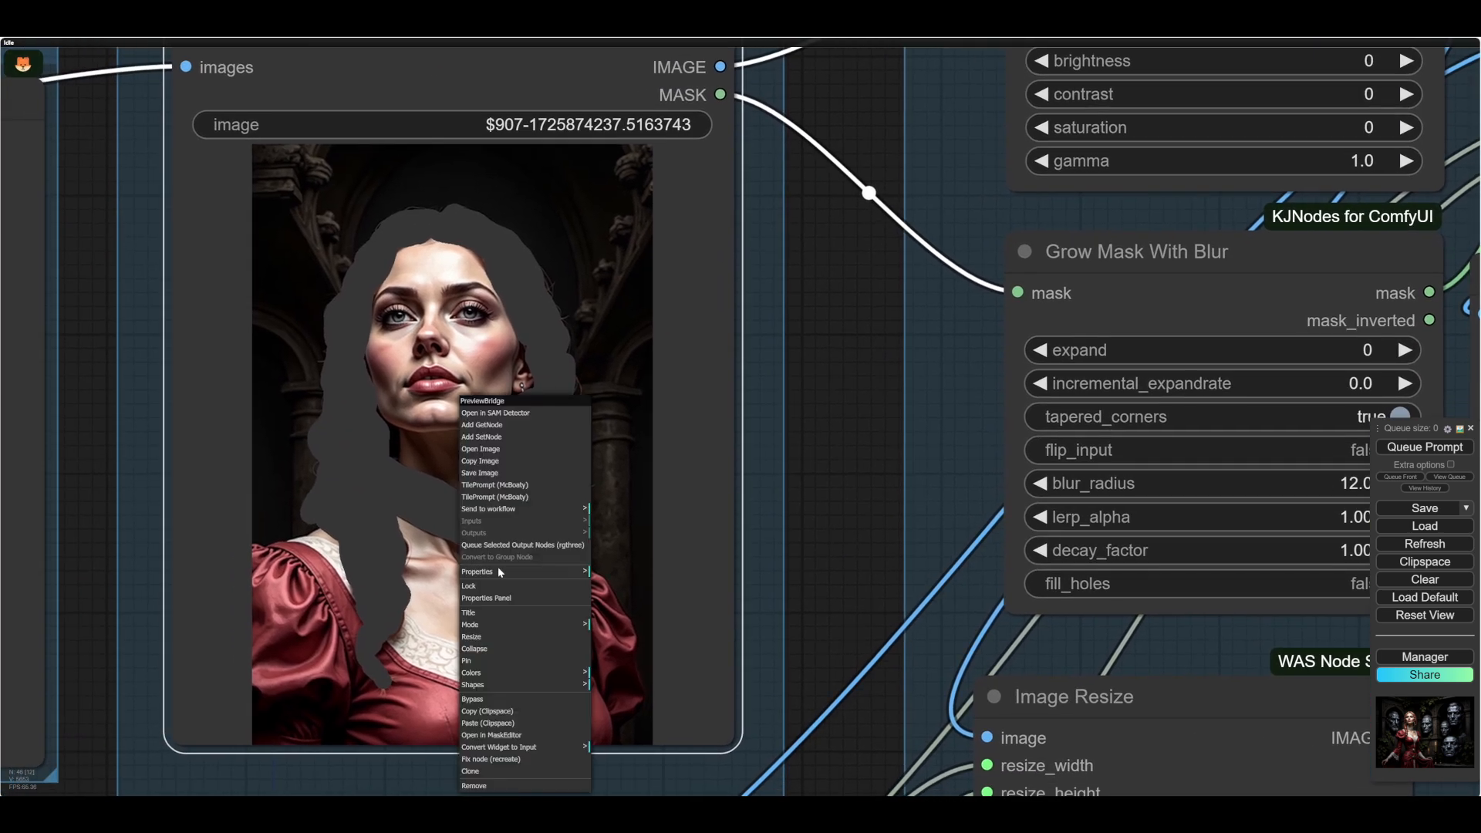
left_click(490, 735)
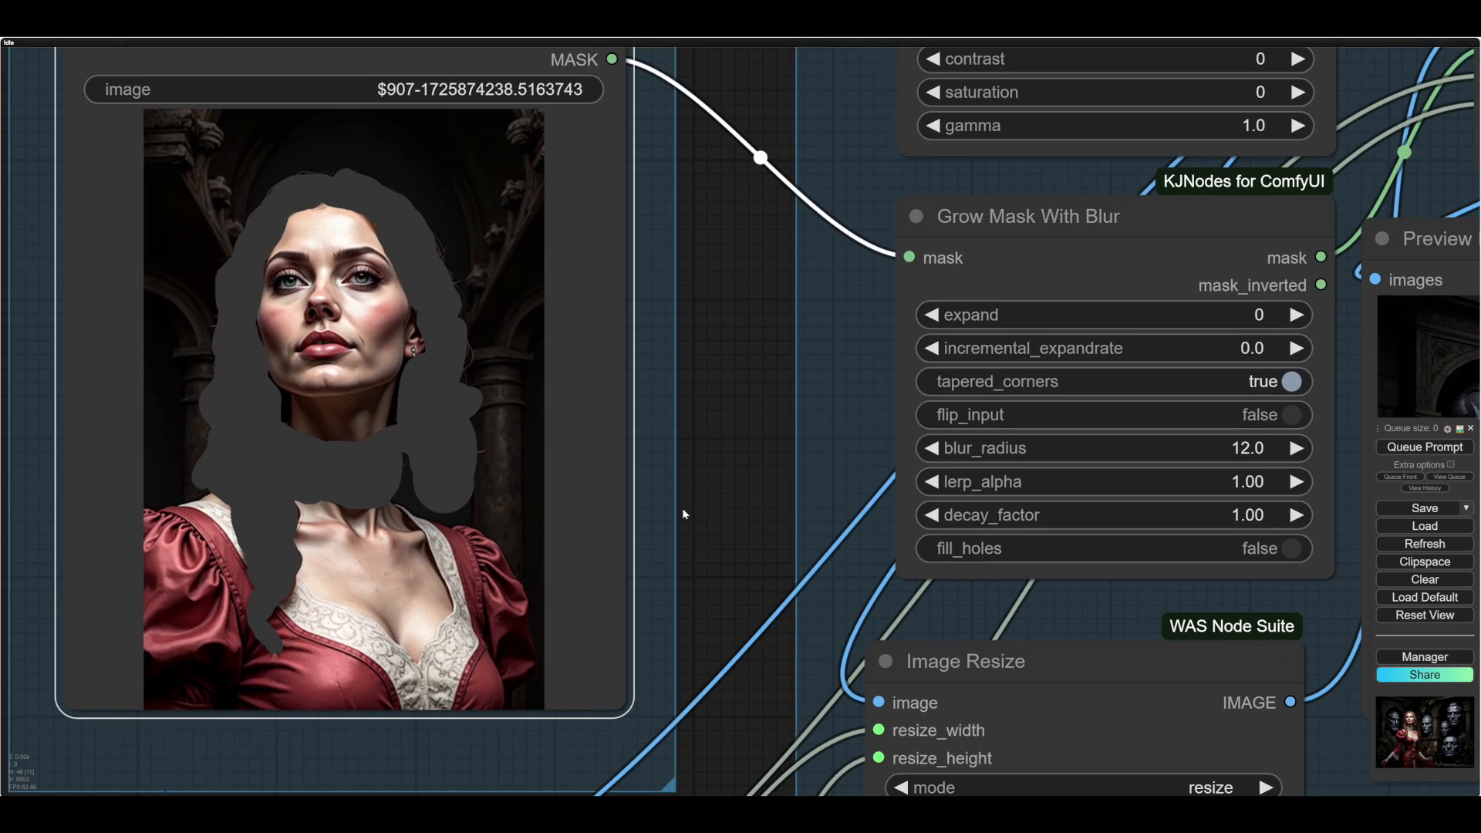
left_click_drag(682, 508, 232, 408)
left_click_drag(1124, 708, 742, 802)
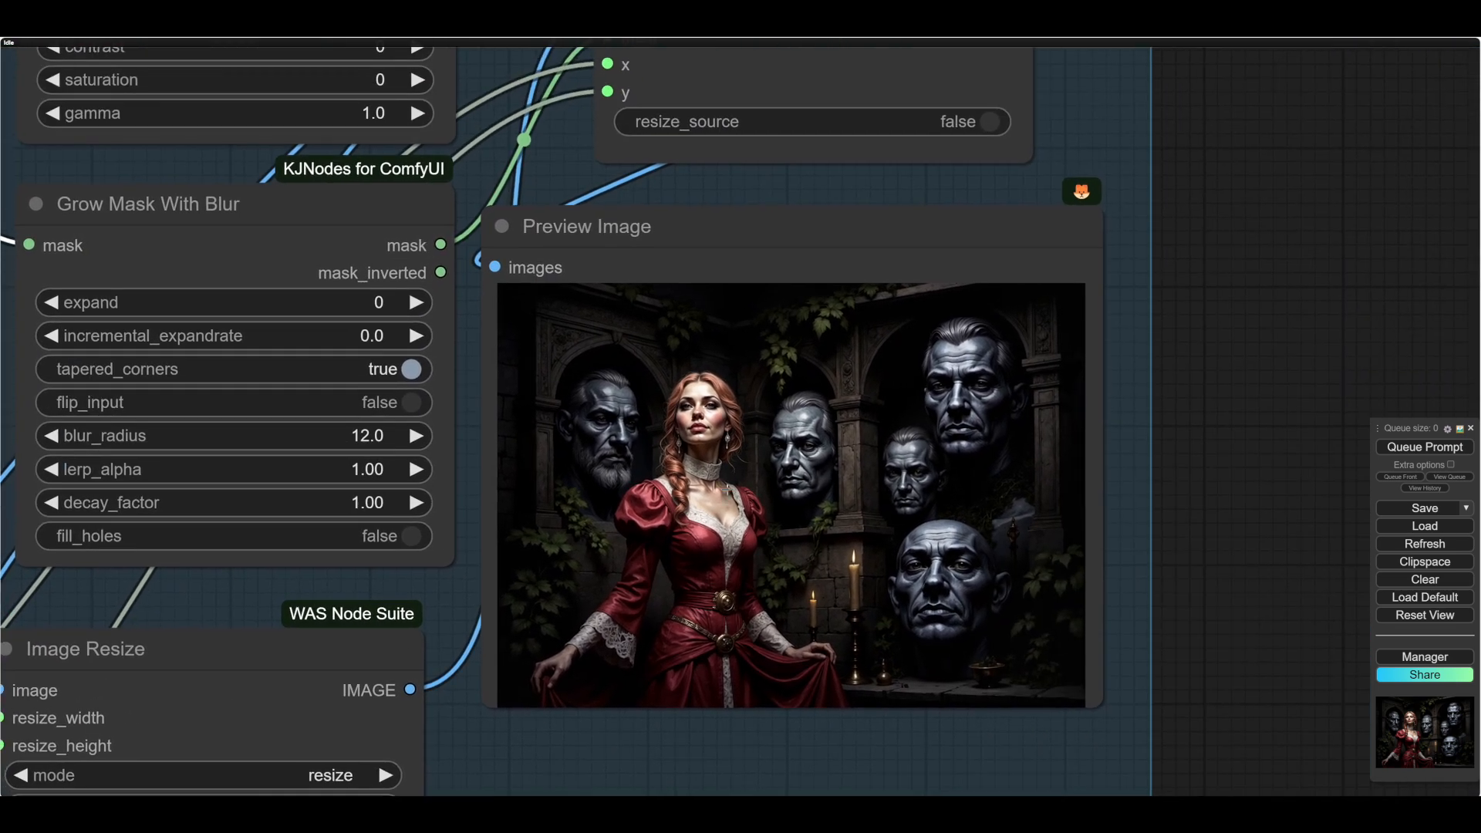
scroll(722, 477, "up", 13)
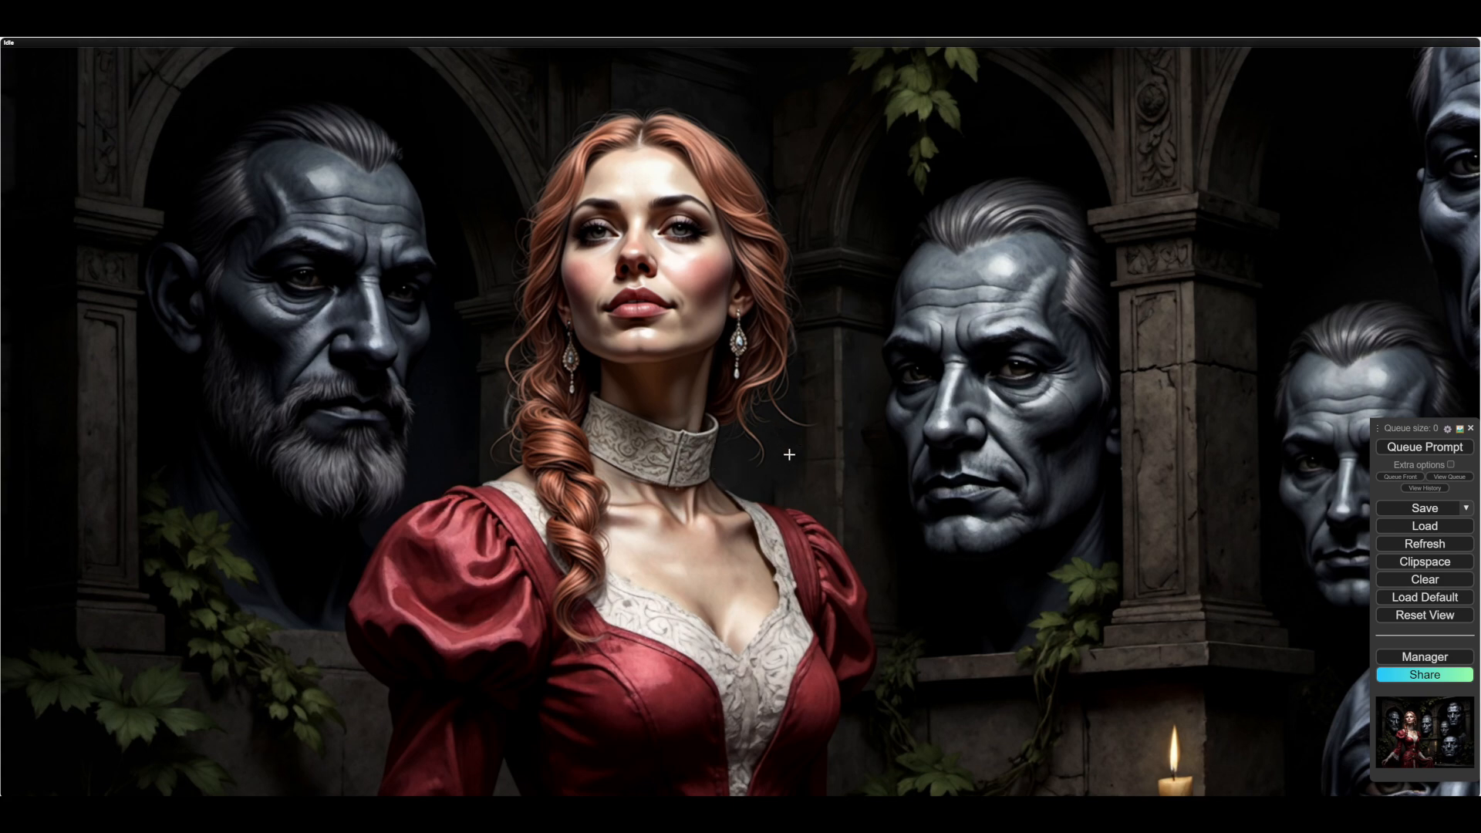
scroll(1064, 552, "down", 8)
left_click_drag(422, 711, 322, 512)
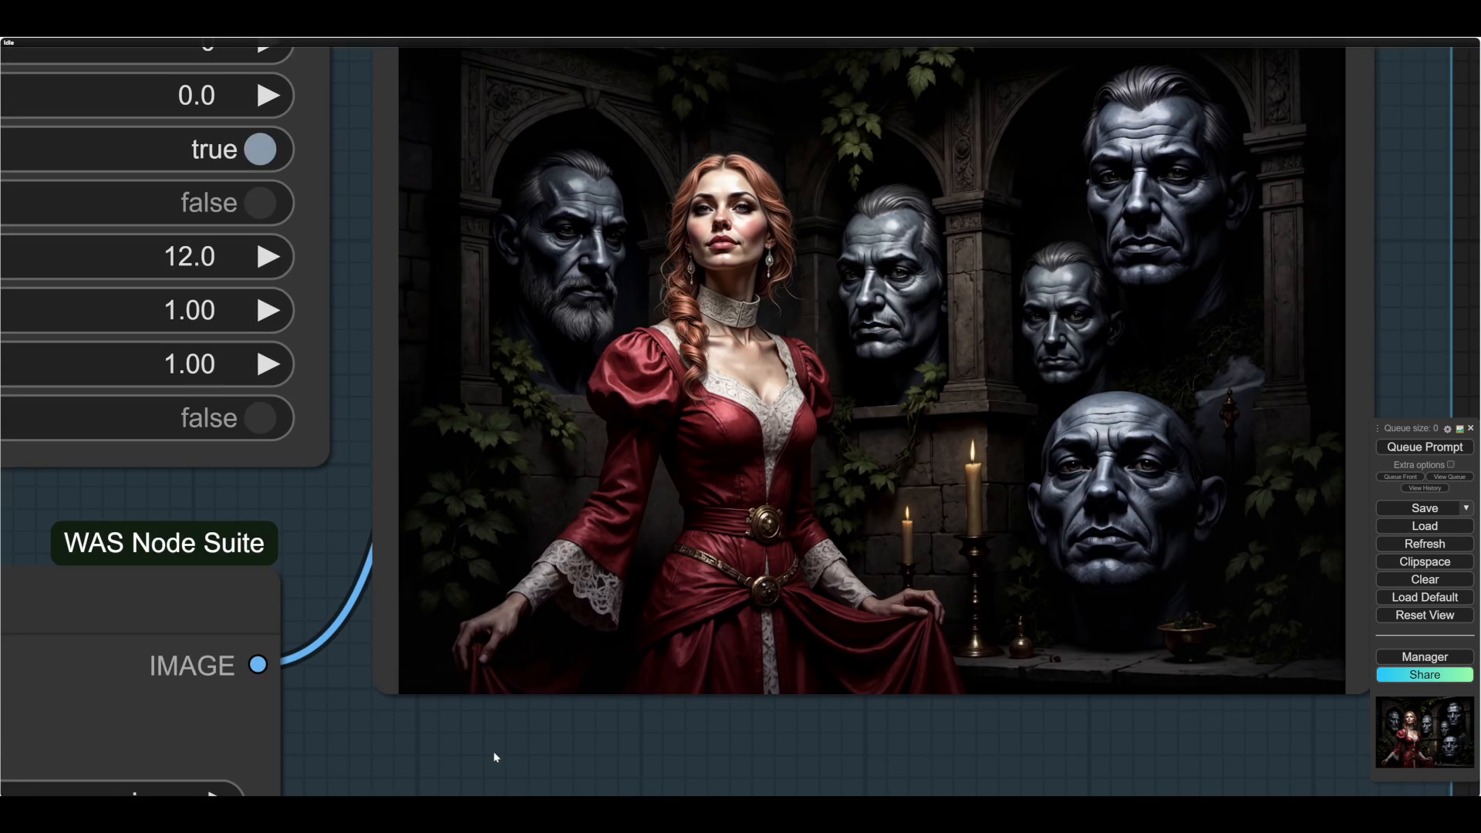
- Set Grow Mask With Blur's blur_radius to 16.0 and expand to 6, and rerun the workflow to check the composite
scroll(494, 752, "down", 2)
left_click_drag(493, 753, 710, 832)
left_click_drag(582, 604, 596, 637)
left_click_drag(299, 225, 295, 179)
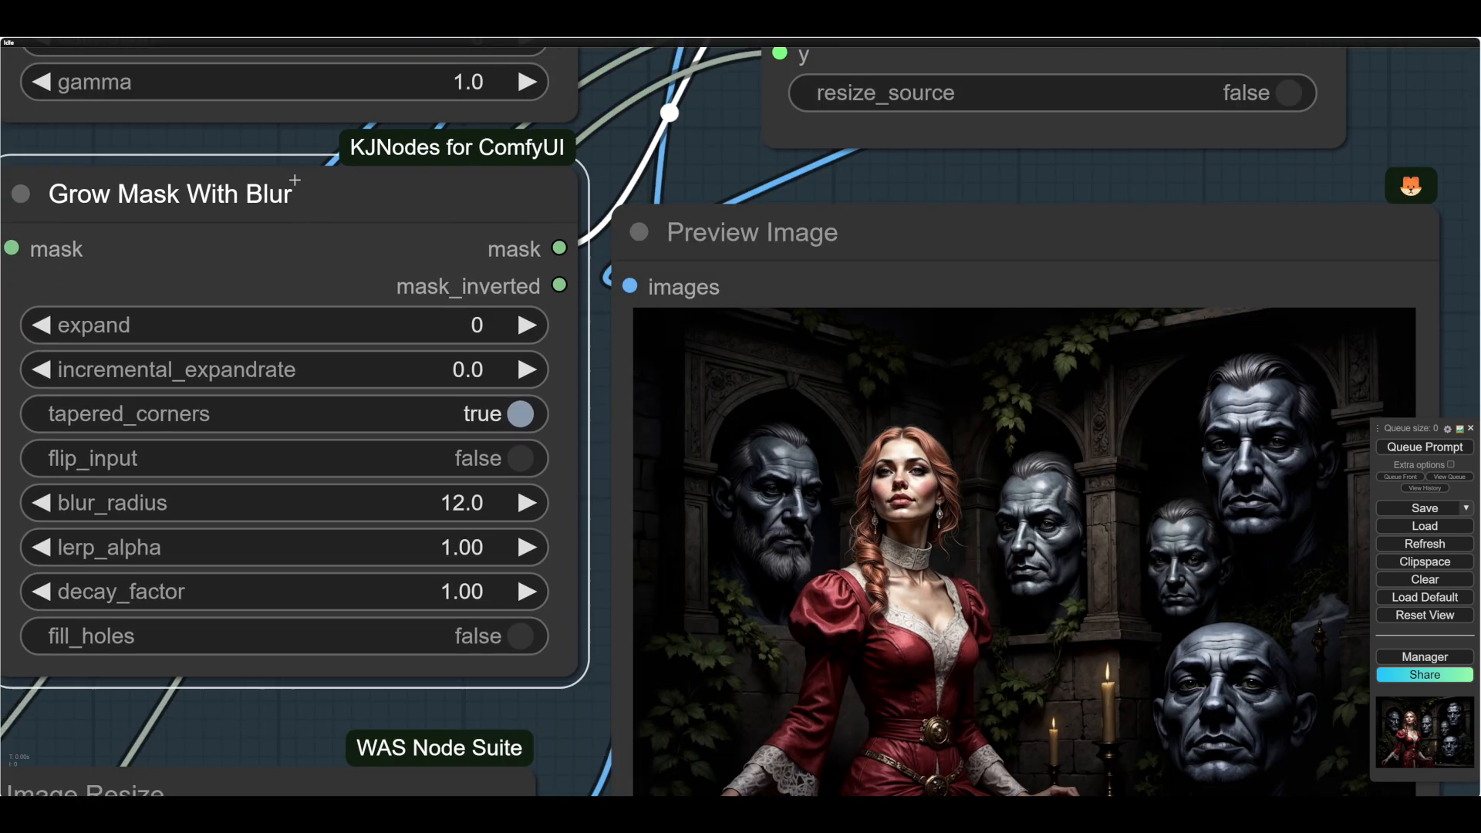
left_click(526, 501)
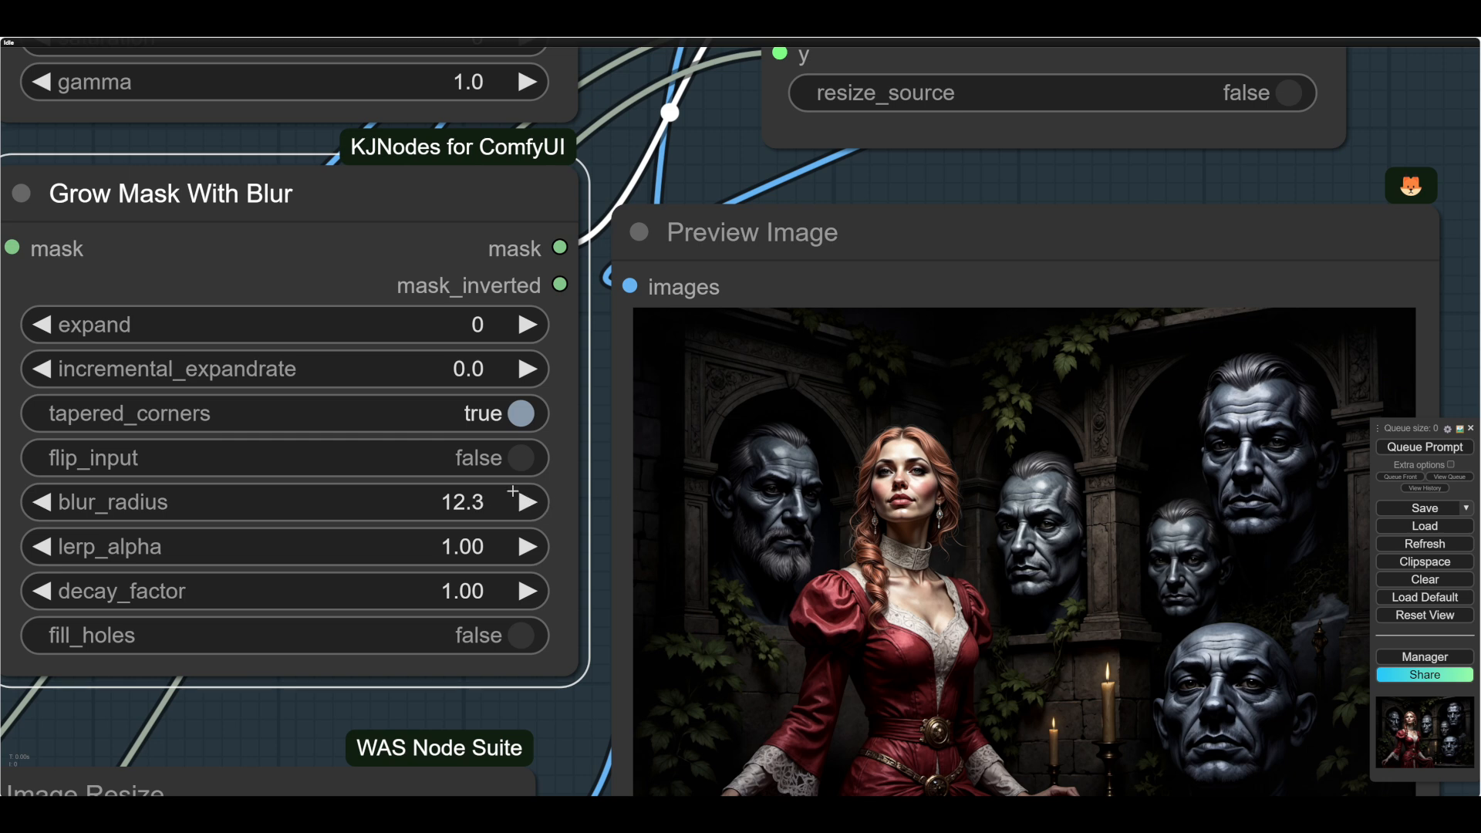
left_click(524, 325)
left_click_drag(474, 503, 484, 502)
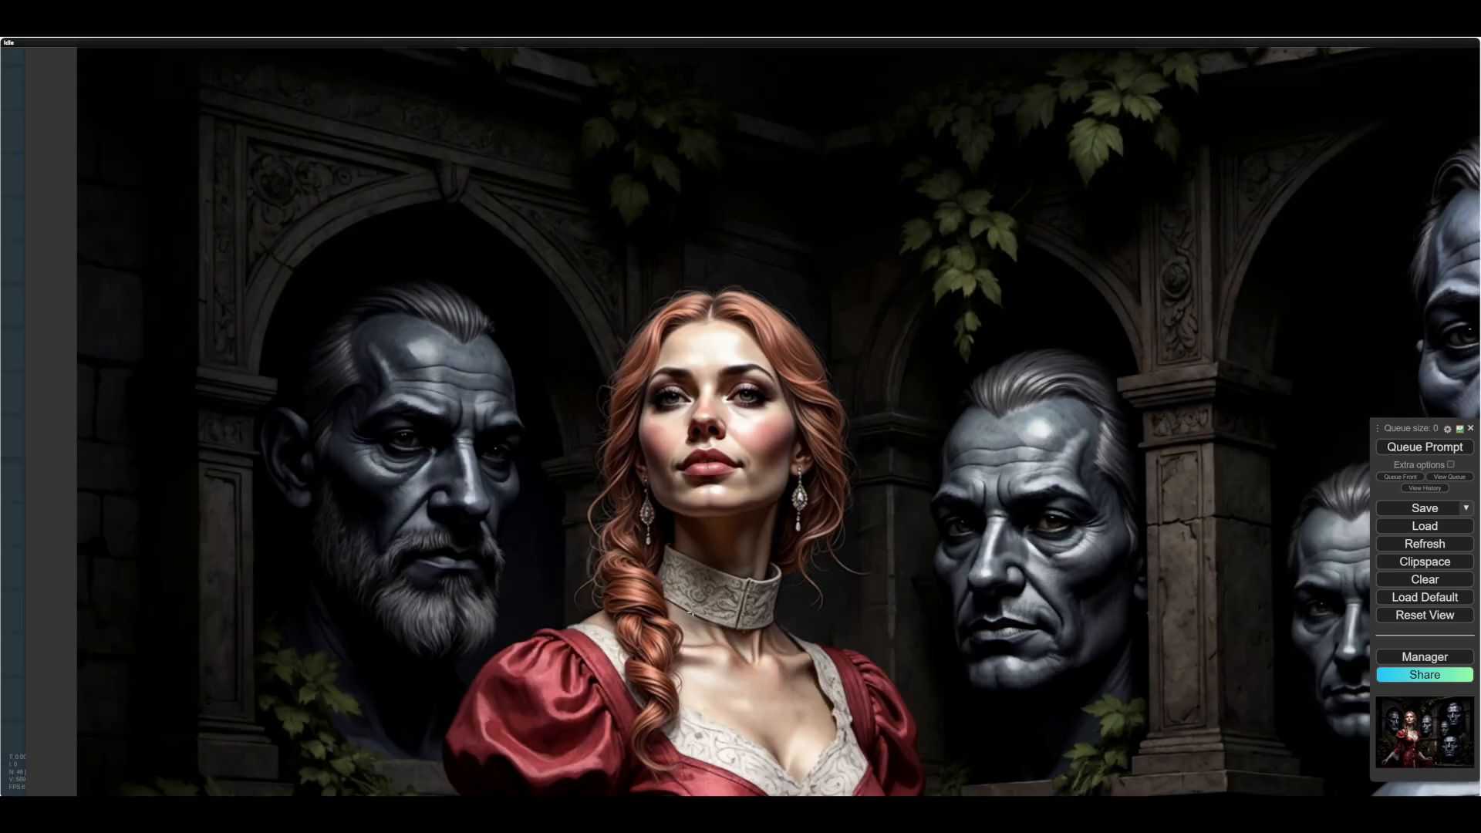
scroll(754, 626, "down", 5)
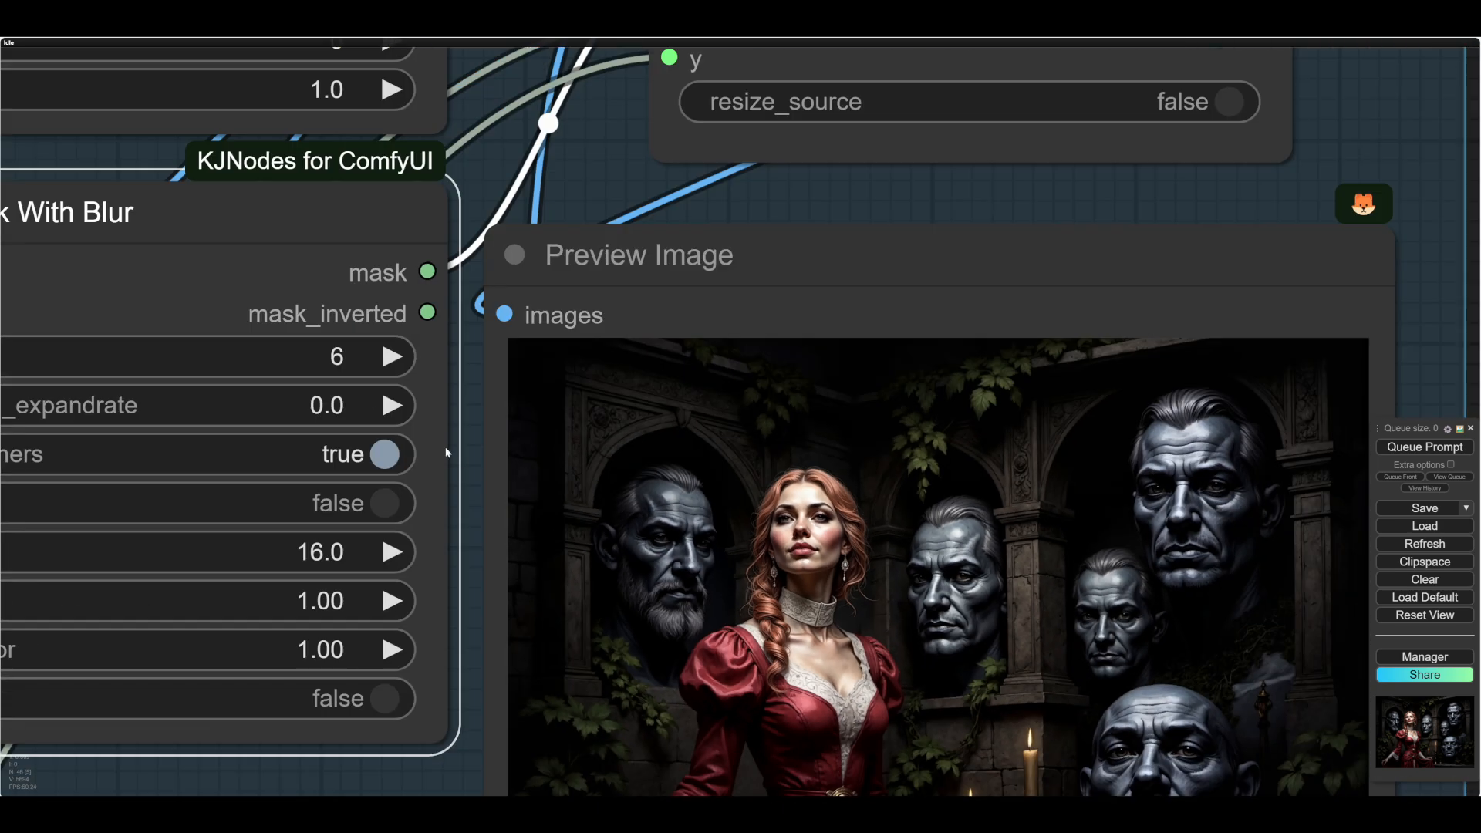
- Set Grow Mask With Blur's expand to 23 and rerun the workflow to check the blending around the hair
left_click_drag(285, 352, 289, 352)
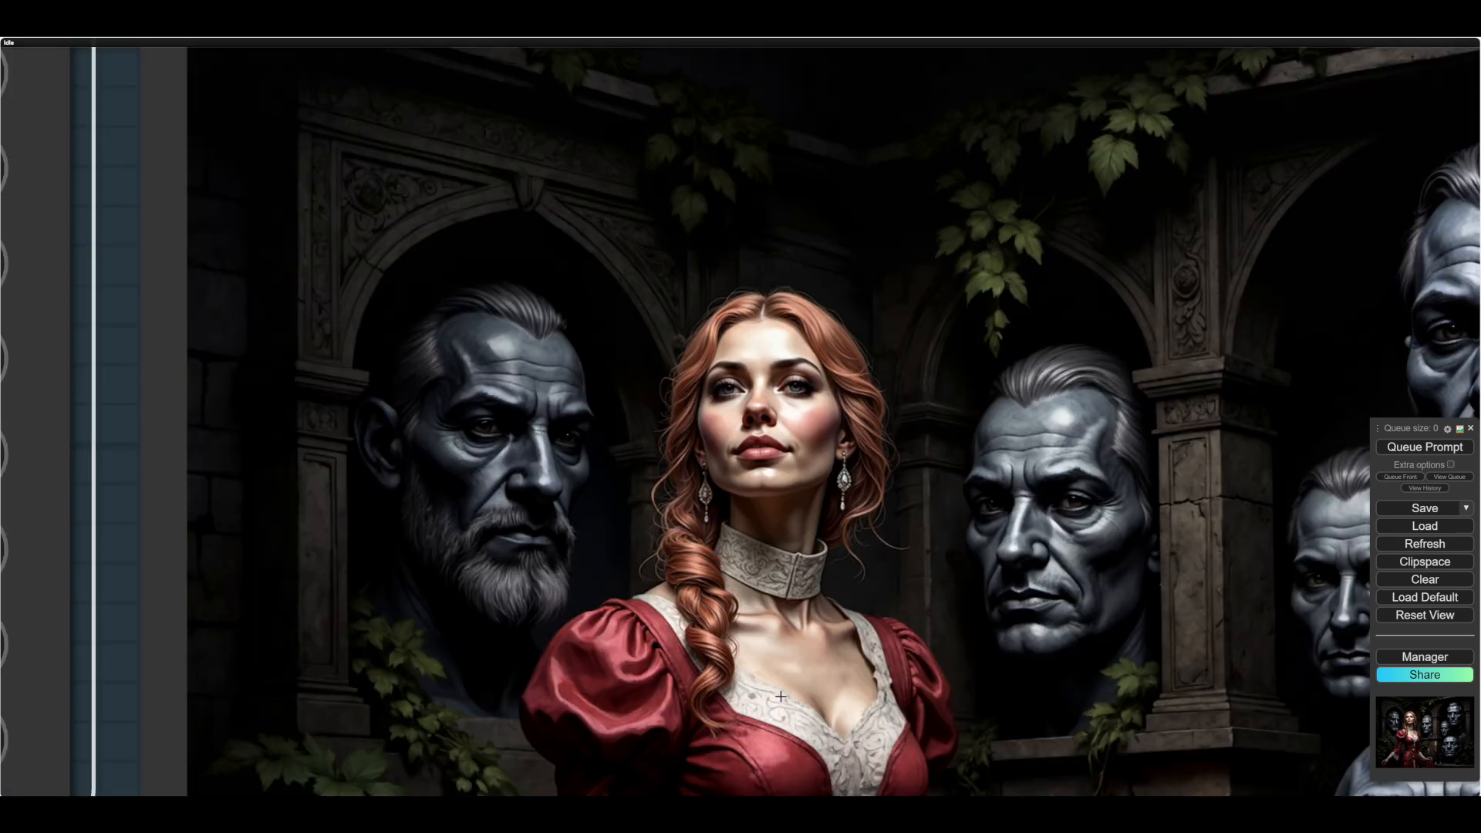
scroll(781, 695, "down", 5)
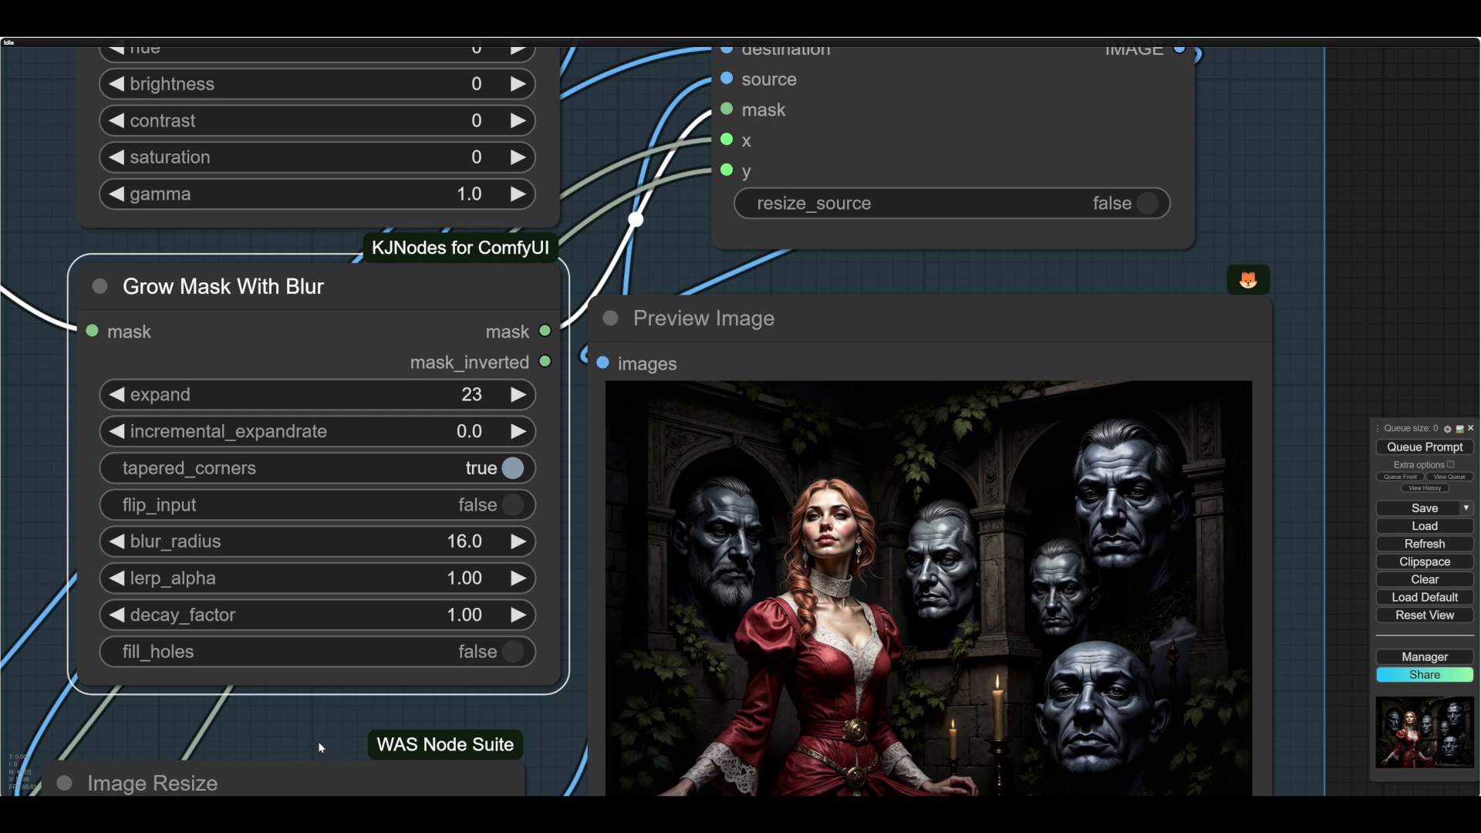
scroll(320, 748, "down", 2)
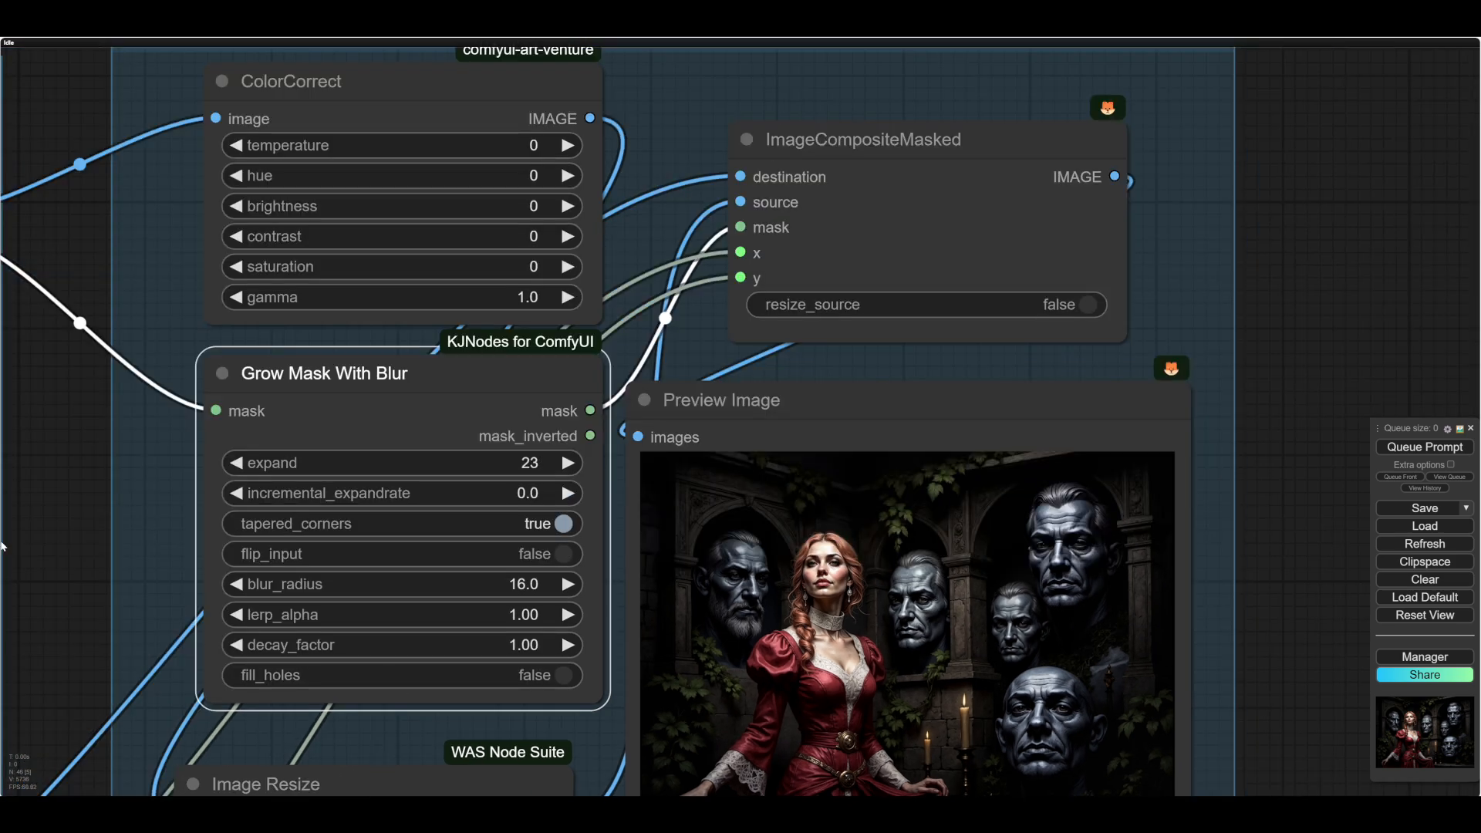
scroll(156, 523, "down", 6)
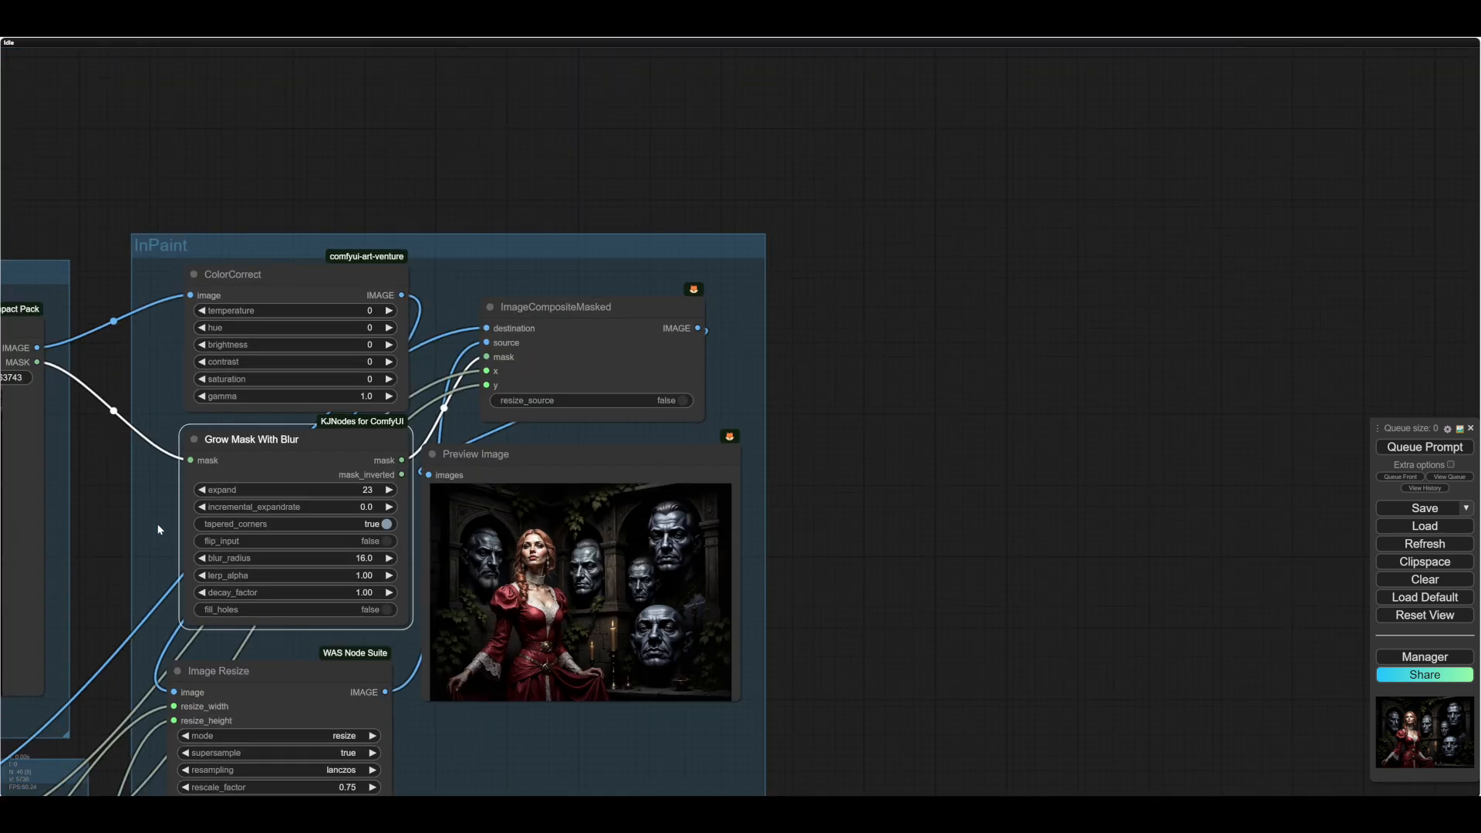
- Try extreme ColorCorrect temperatures, including -100, and rerun the workflow to compare the tint of the woman's hair
scroll(393, 455, "down", 1)
scroll(440, 336, "up", 5)
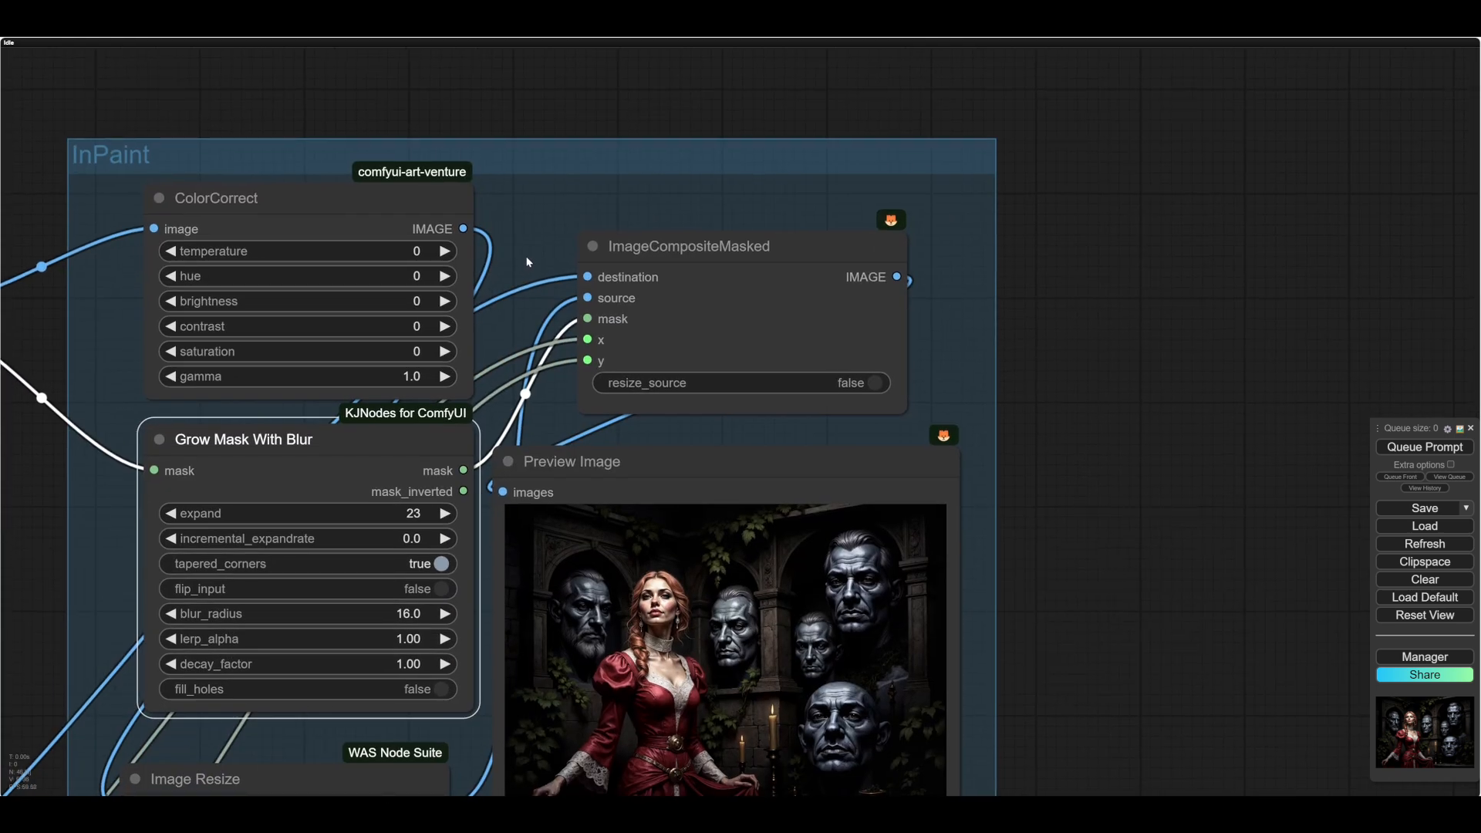
mouse_move(535, 266)
left_mouse_down()
mouse_move(545, 257)
mouse_move(515, 279)
left_mouse_up()
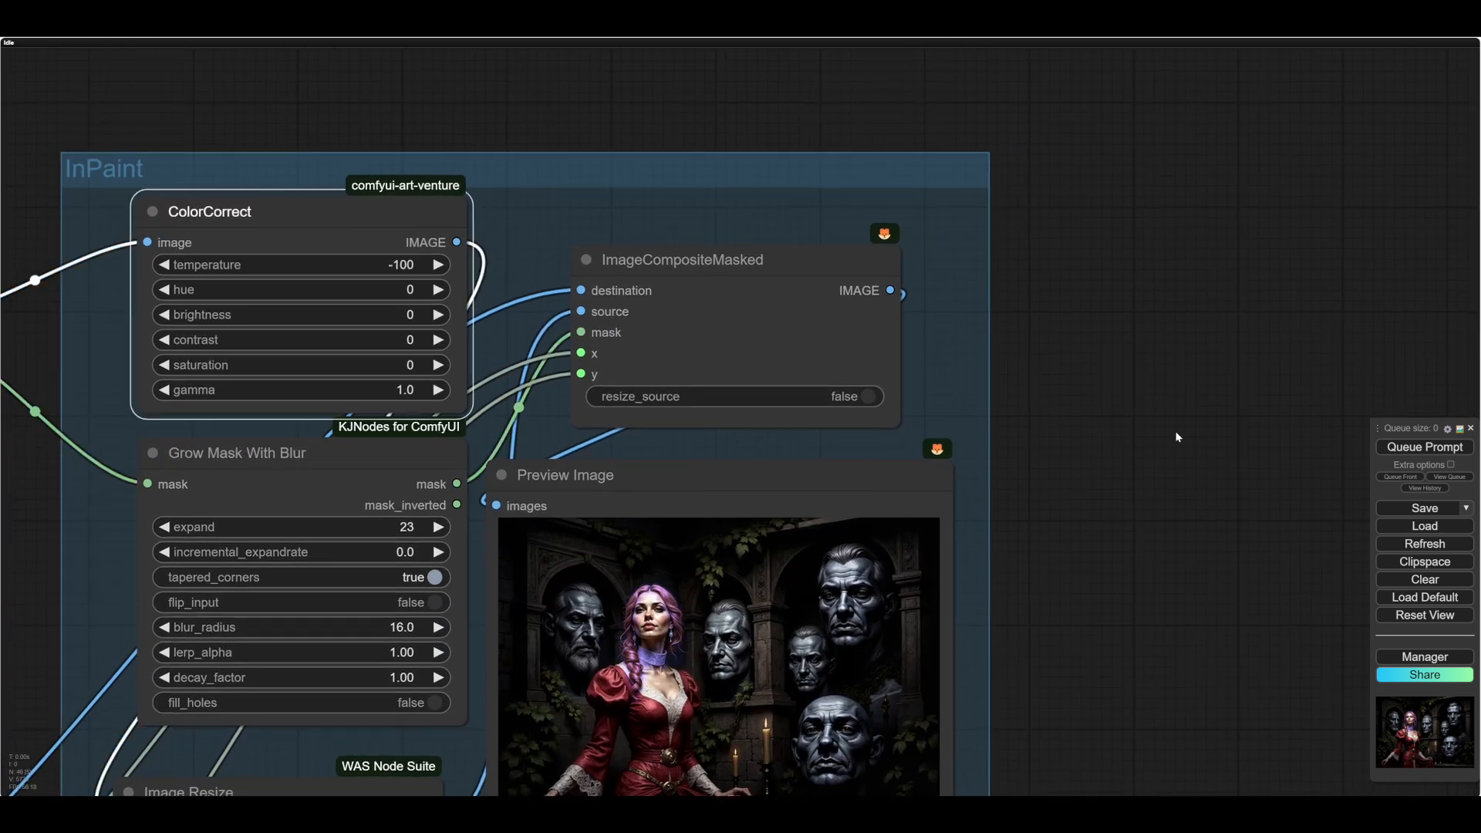
left_click(1424, 447)
- Set ColorCorrect's temperature to 15 and rerun the workflow to check the woman's hair
left_click(164, 264)
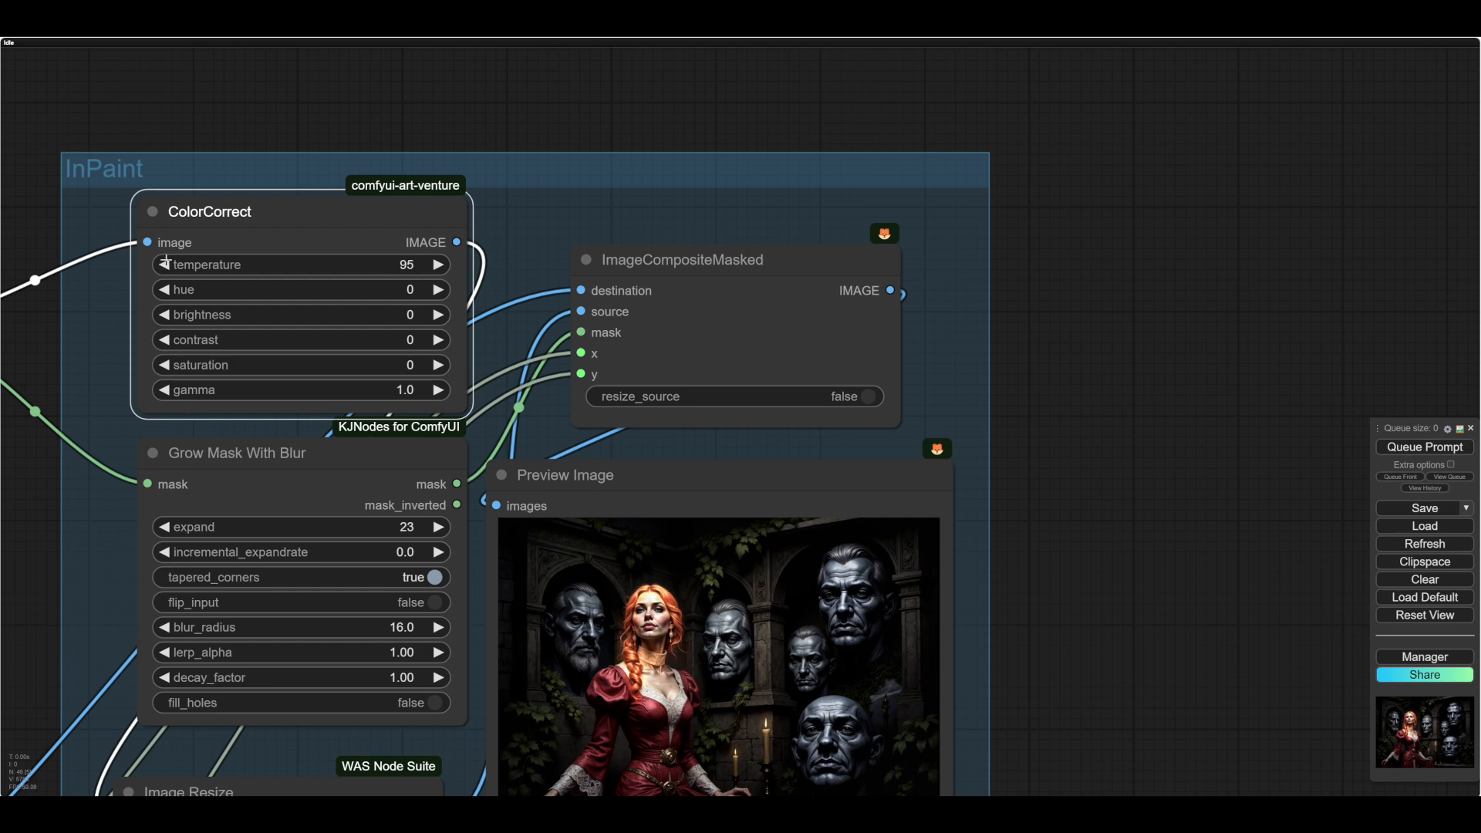
left_click(165, 264)
left_click(164, 263)
left_click(164, 264)
left_click(1409, 449)
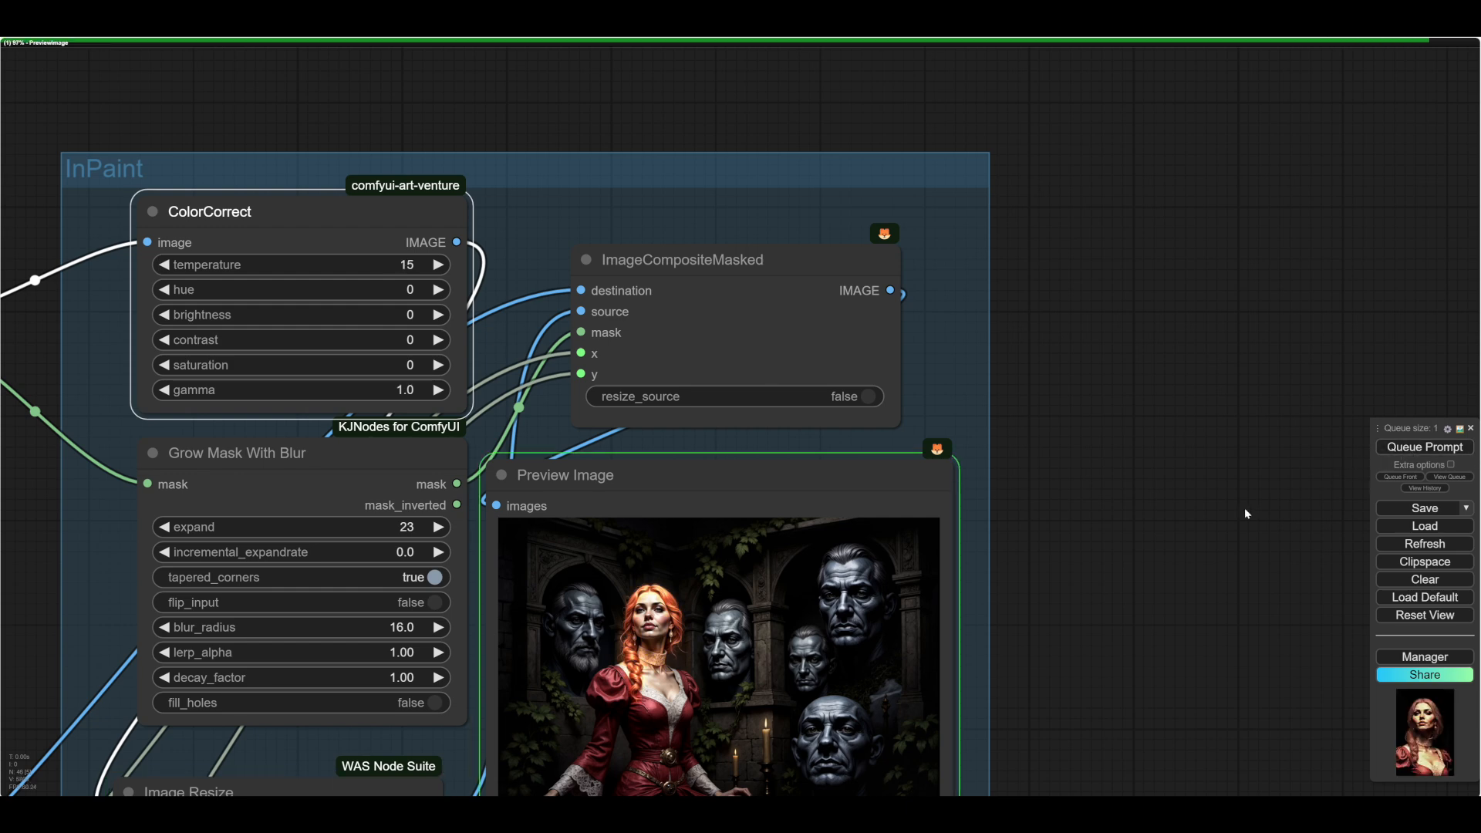
scroll(612, 548, "up", 6)
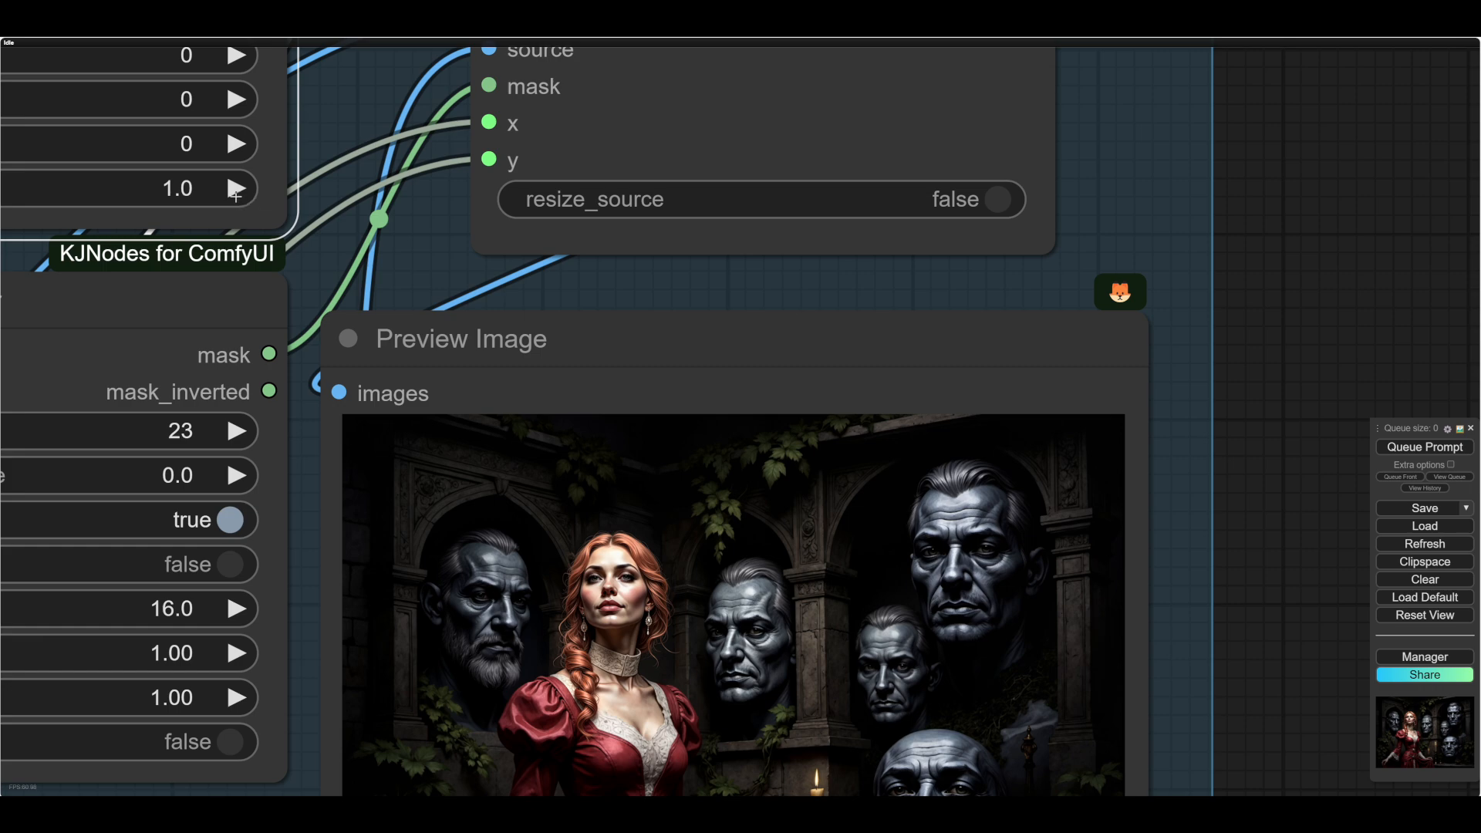
- Set ColorCorrect's gamma to 1.3 and saturation to -15, and rerun the workflow to check the composite
left_click(236, 195)
left_click(236, 192)
left_click(236, 192)
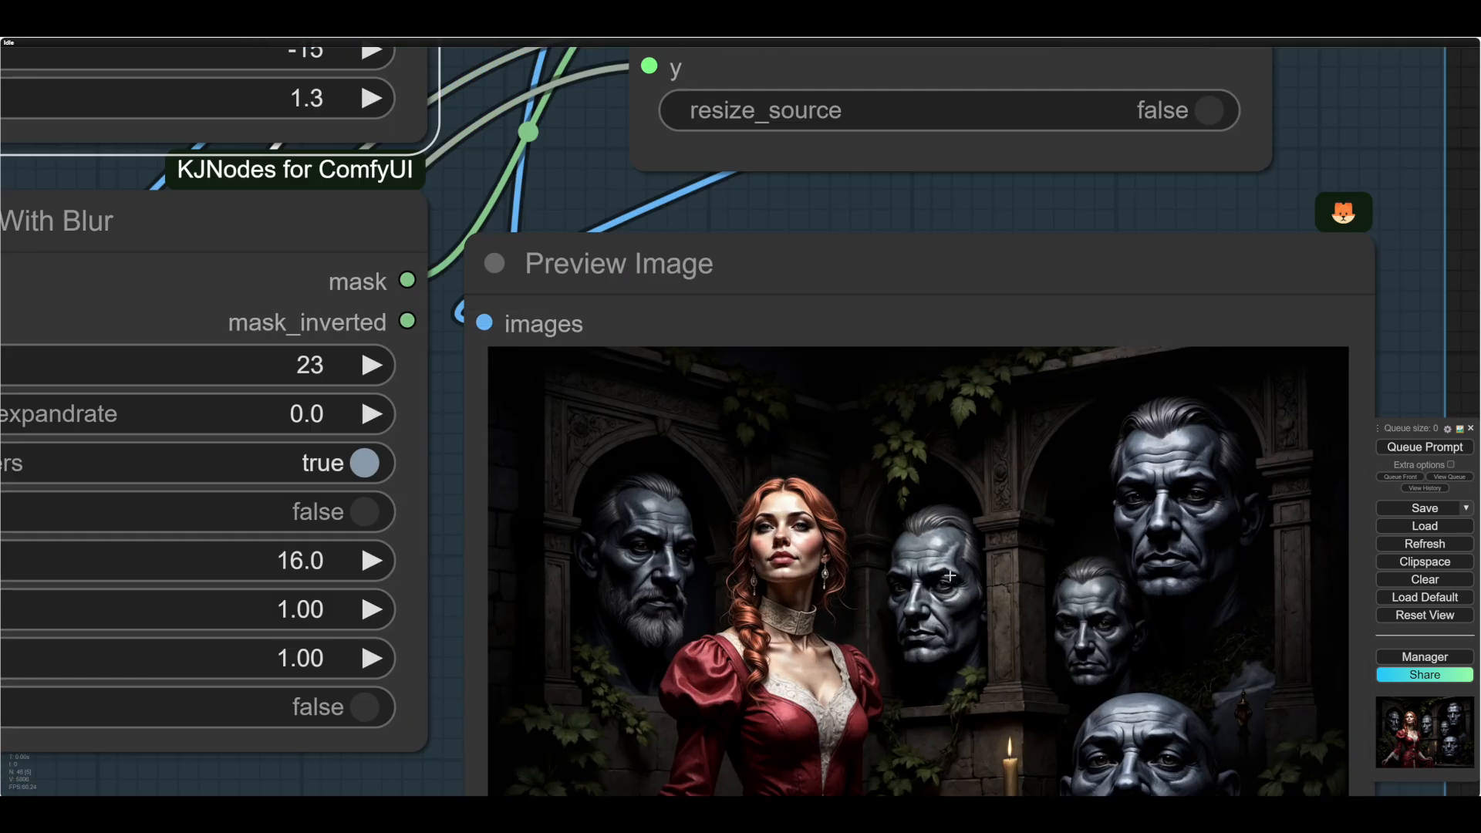
scroll(983, 579, "down", 4)
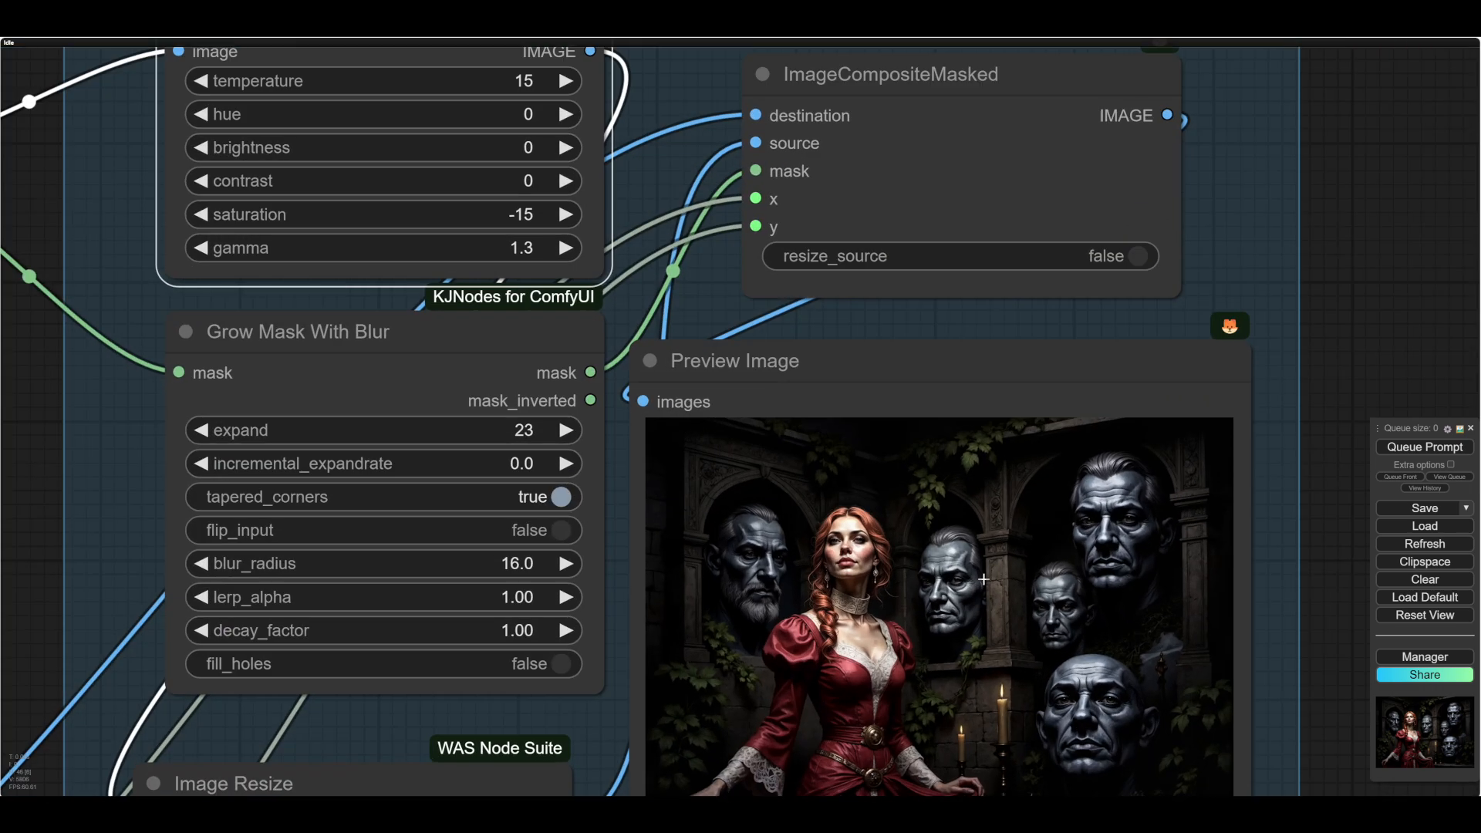
scroll(983, 580, "down", 2)
left_click_drag(1224, 524, 1253, 529)
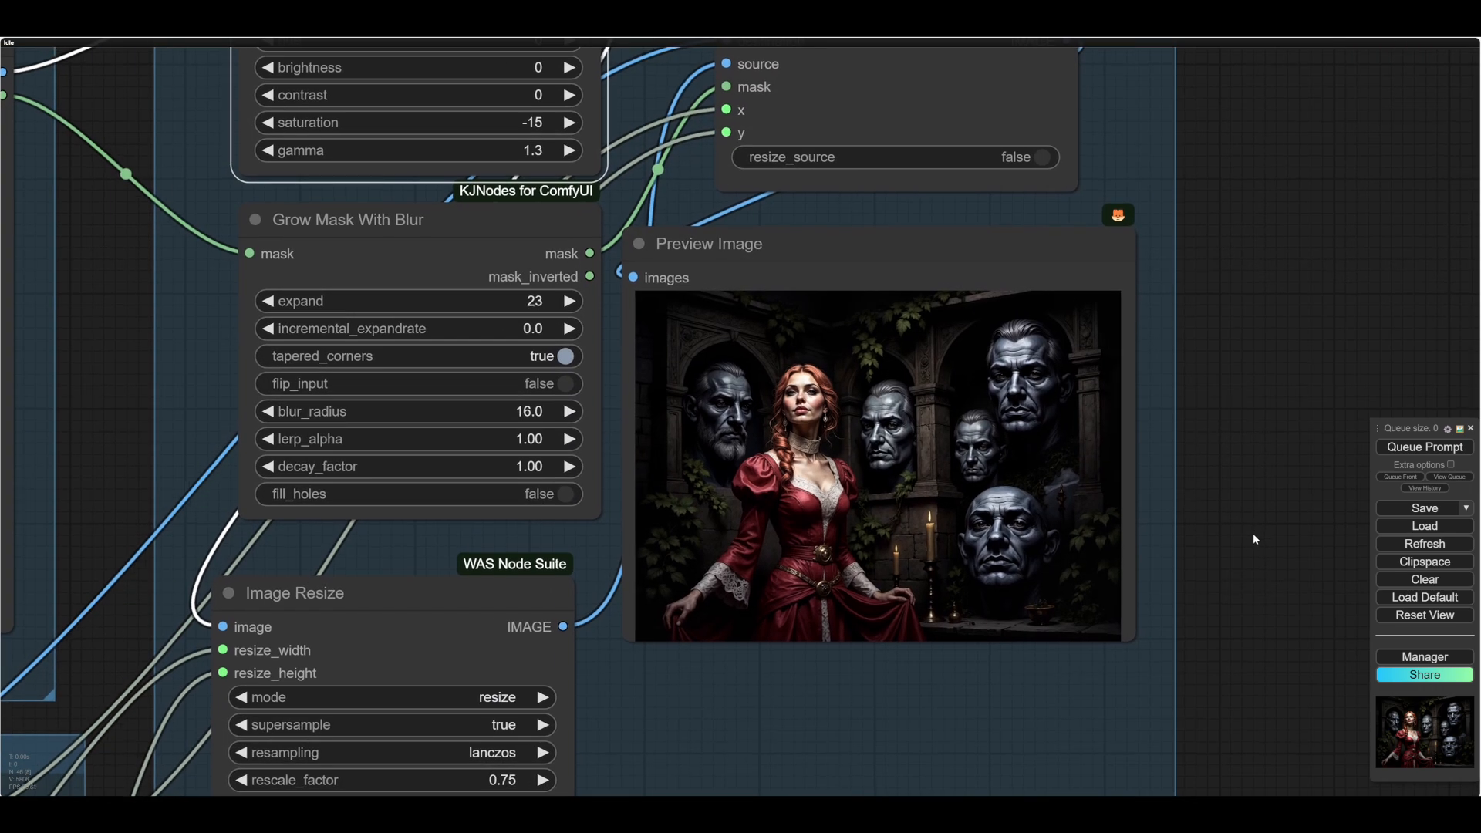
scroll(1254, 539, "down", 5)
- Review the InPaint and paintMask groups and their connections to the rest of the workflow graph
scroll(1253, 542, "up", 1)
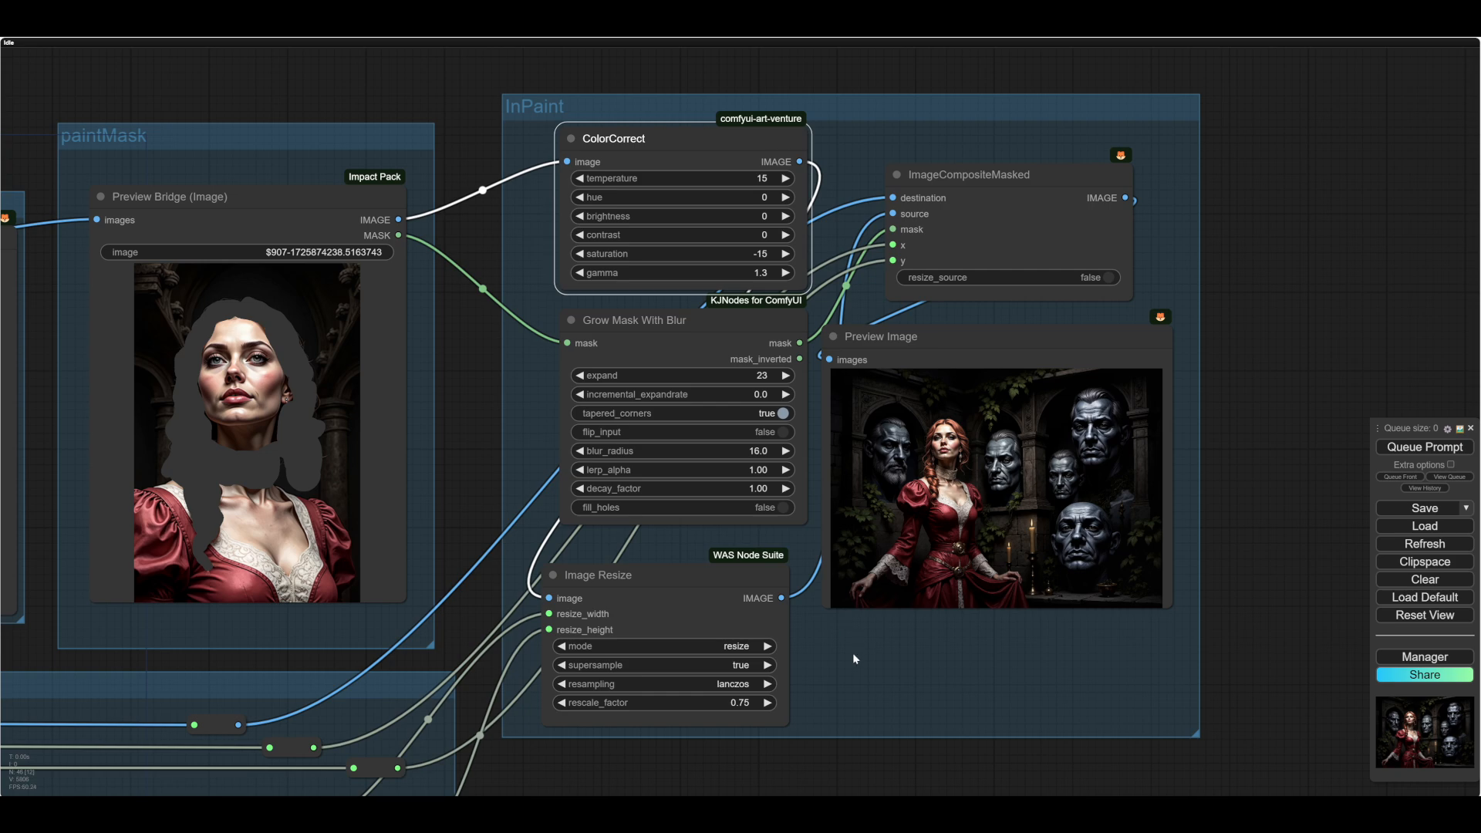
left_click_drag(853, 652, 876, 645)
scroll(876, 645, "down", 2)
left_click_drag(841, 734, 1157, 601)
scroll(933, 683, "down", 5)
scroll(1156, 602, "down", 3)
left_click_drag(778, 674, 259, 703)
scroll(880, 575, "up", 3)
left_click_drag(804, 569, 560, 675)
- Examine the final composited image in the InPaint group's preview, both up close and beside its neighbouring nodes
scroll(748, 513, "up", 7)
left_click_drag(646, 537, 1150, 575)
scroll(794, 544, "up", 4)
scroll(787, 595, "up", 5)
scroll(1040, 572, "up", 2)
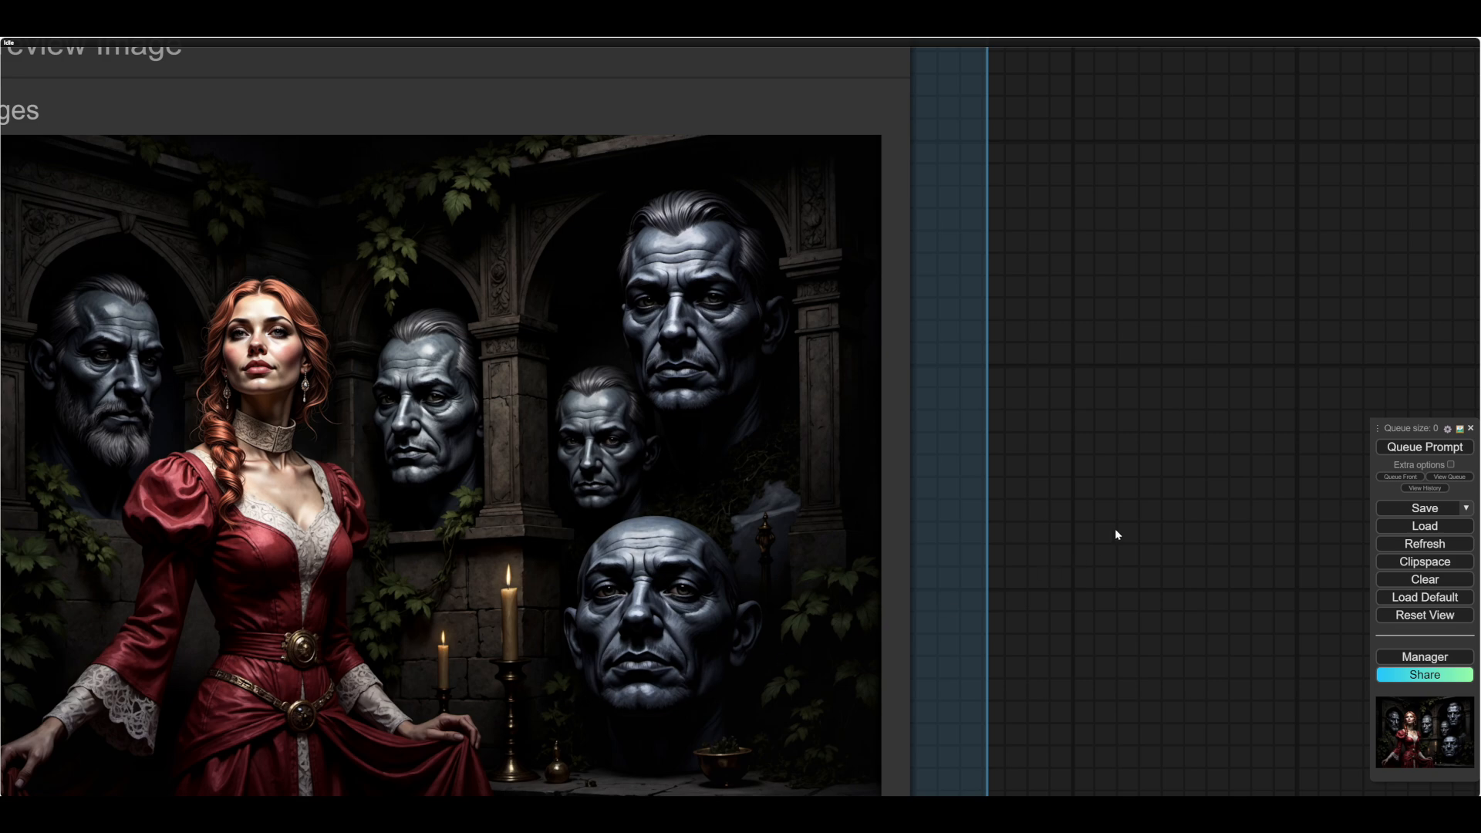
scroll(1116, 532, "down", 8)
scroll(1142, 524, "down", 3)
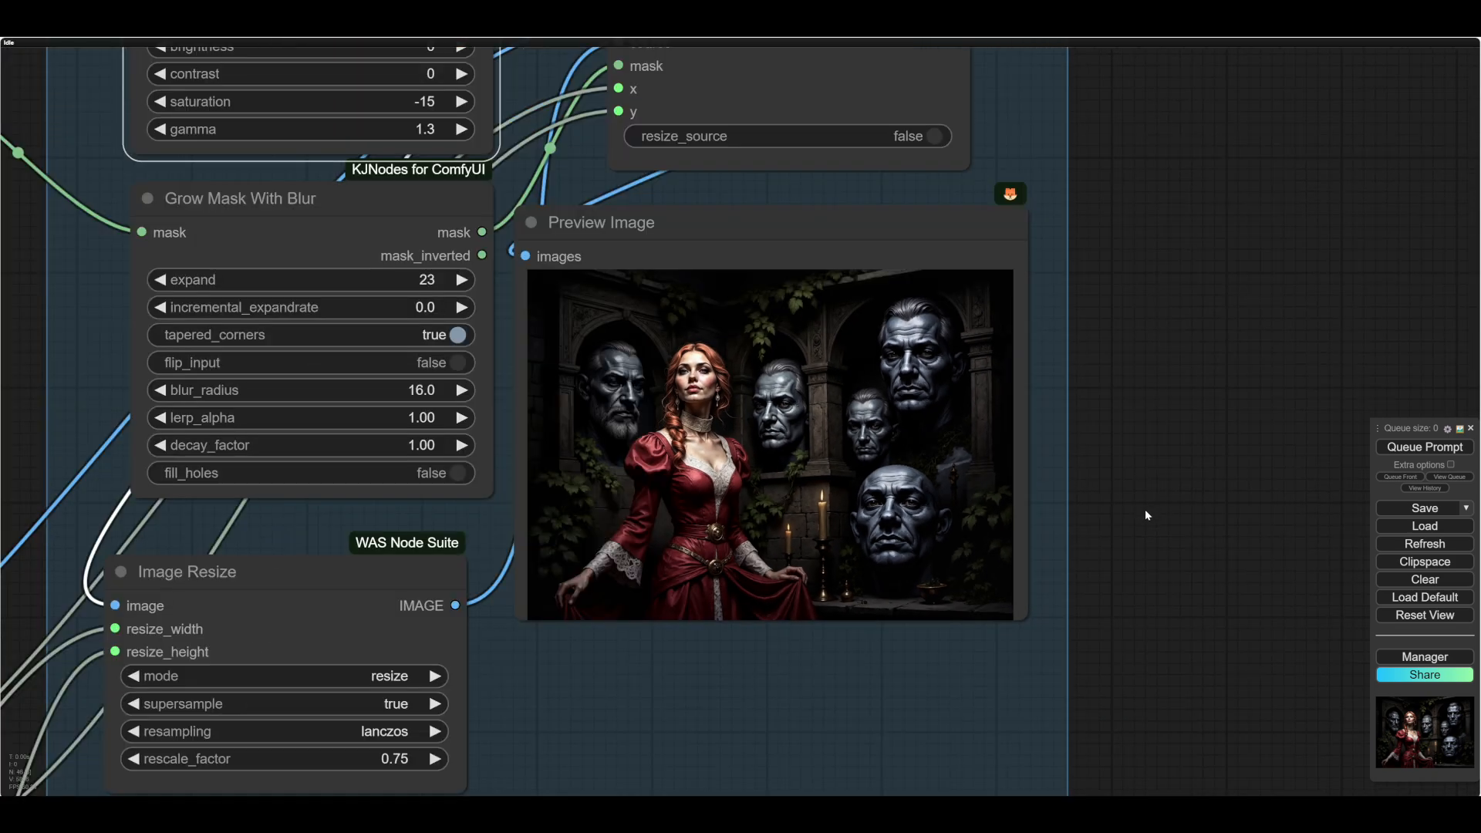
scroll(1144, 509, "down", 3)
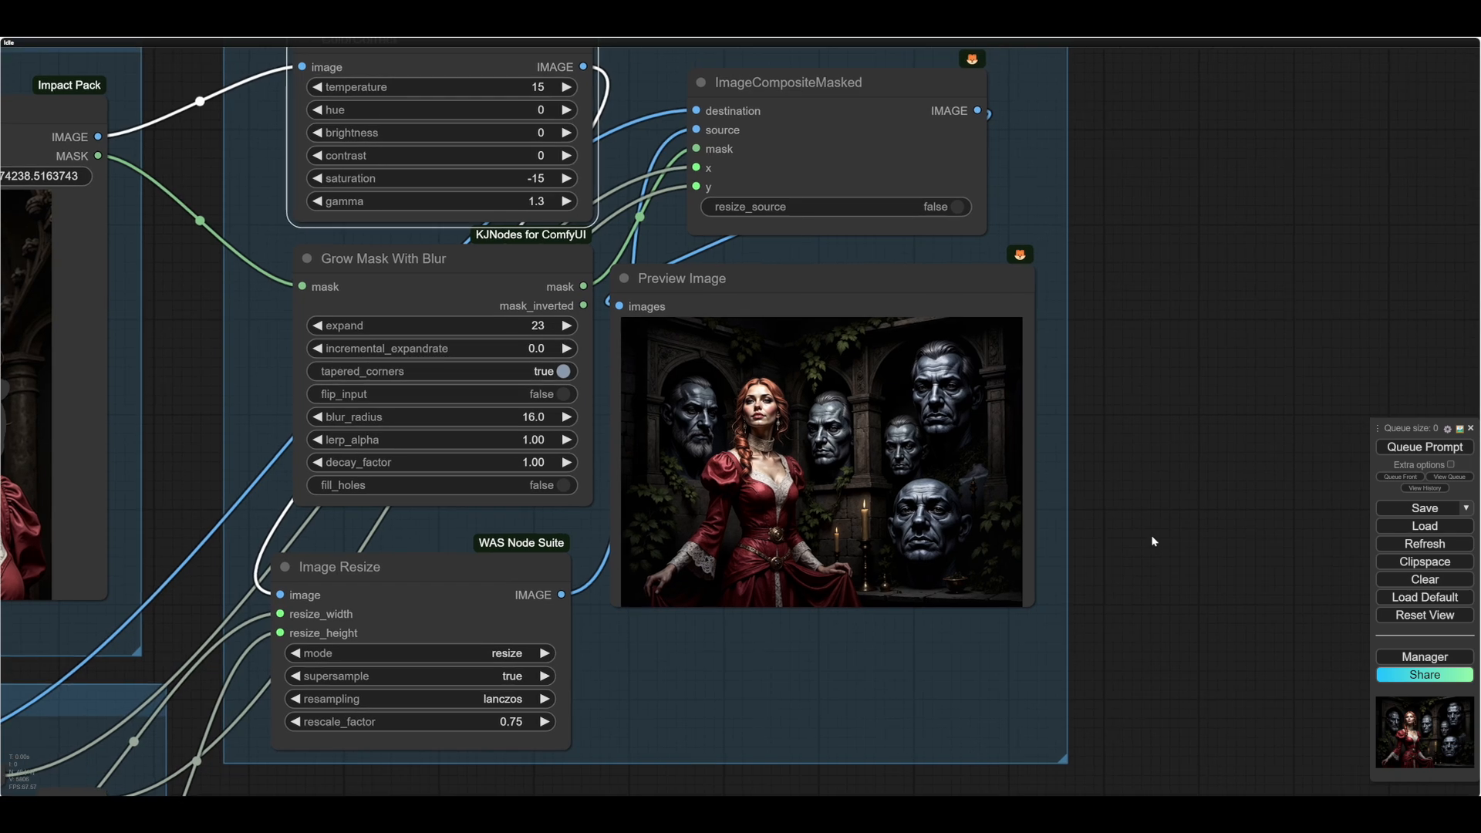
scroll(1151, 534, "down", 4)
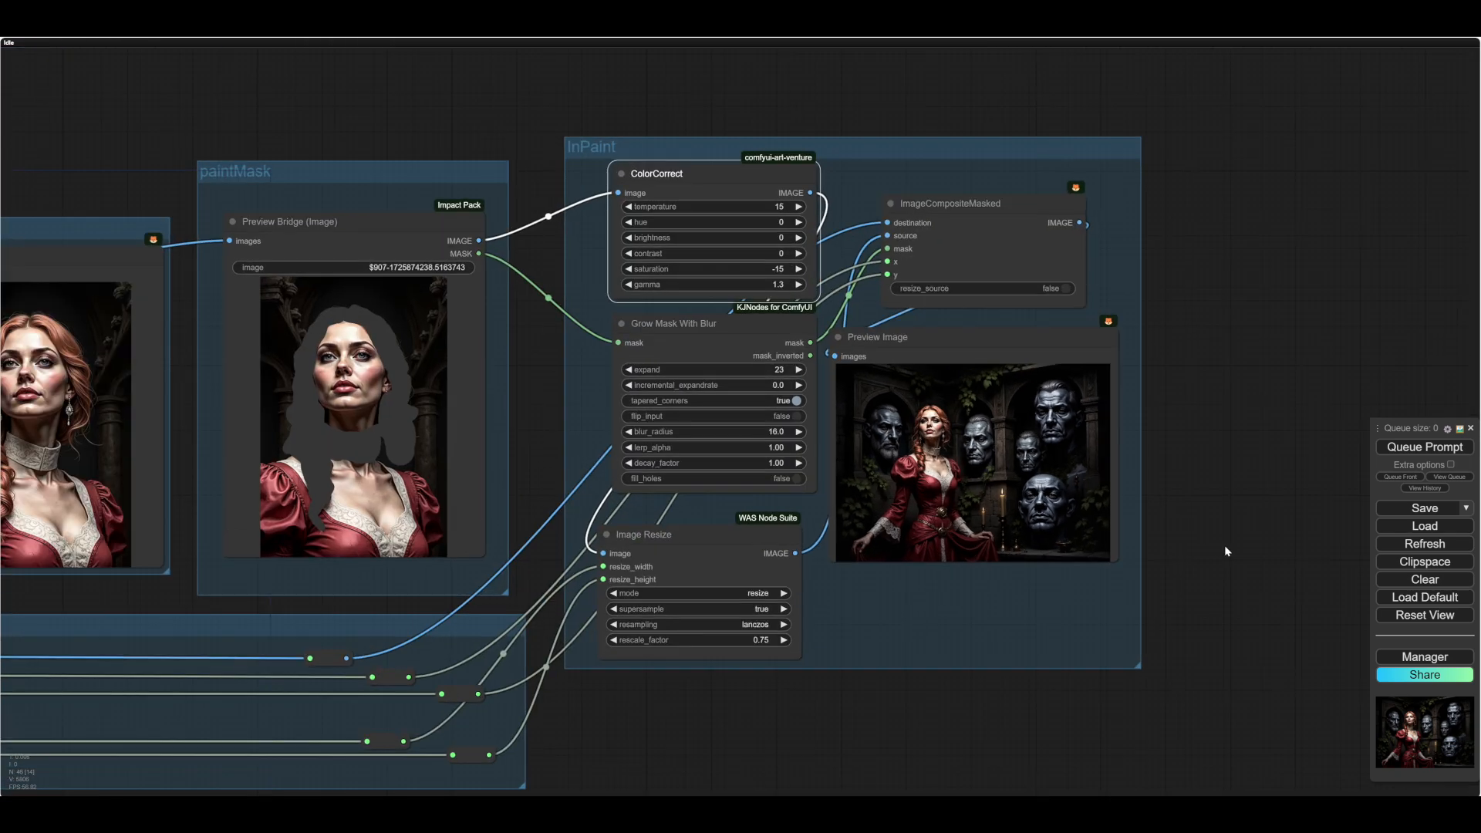
scroll(1224, 544, "up", 10)
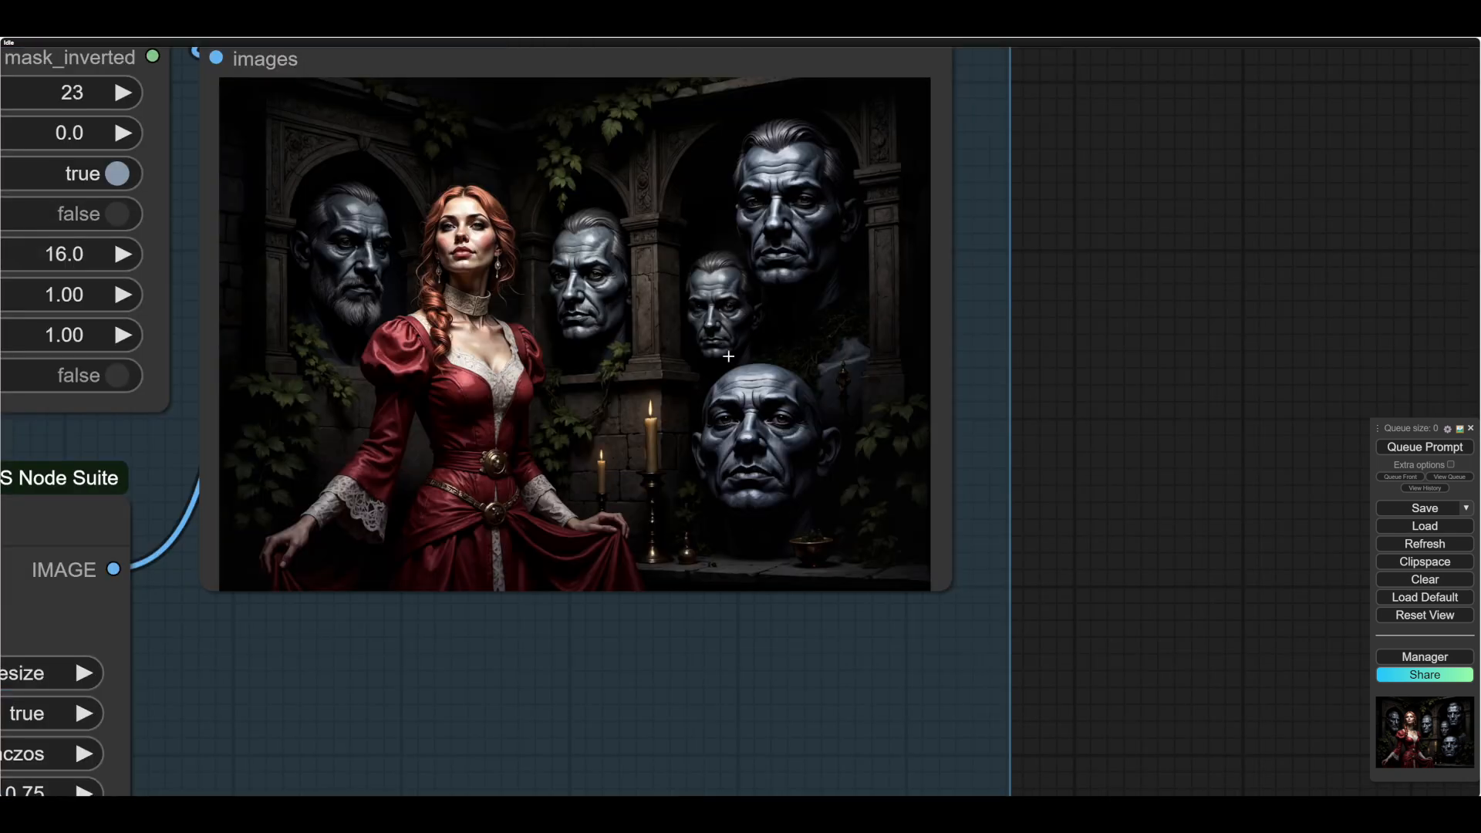
scroll(1180, 501, "down", 9)
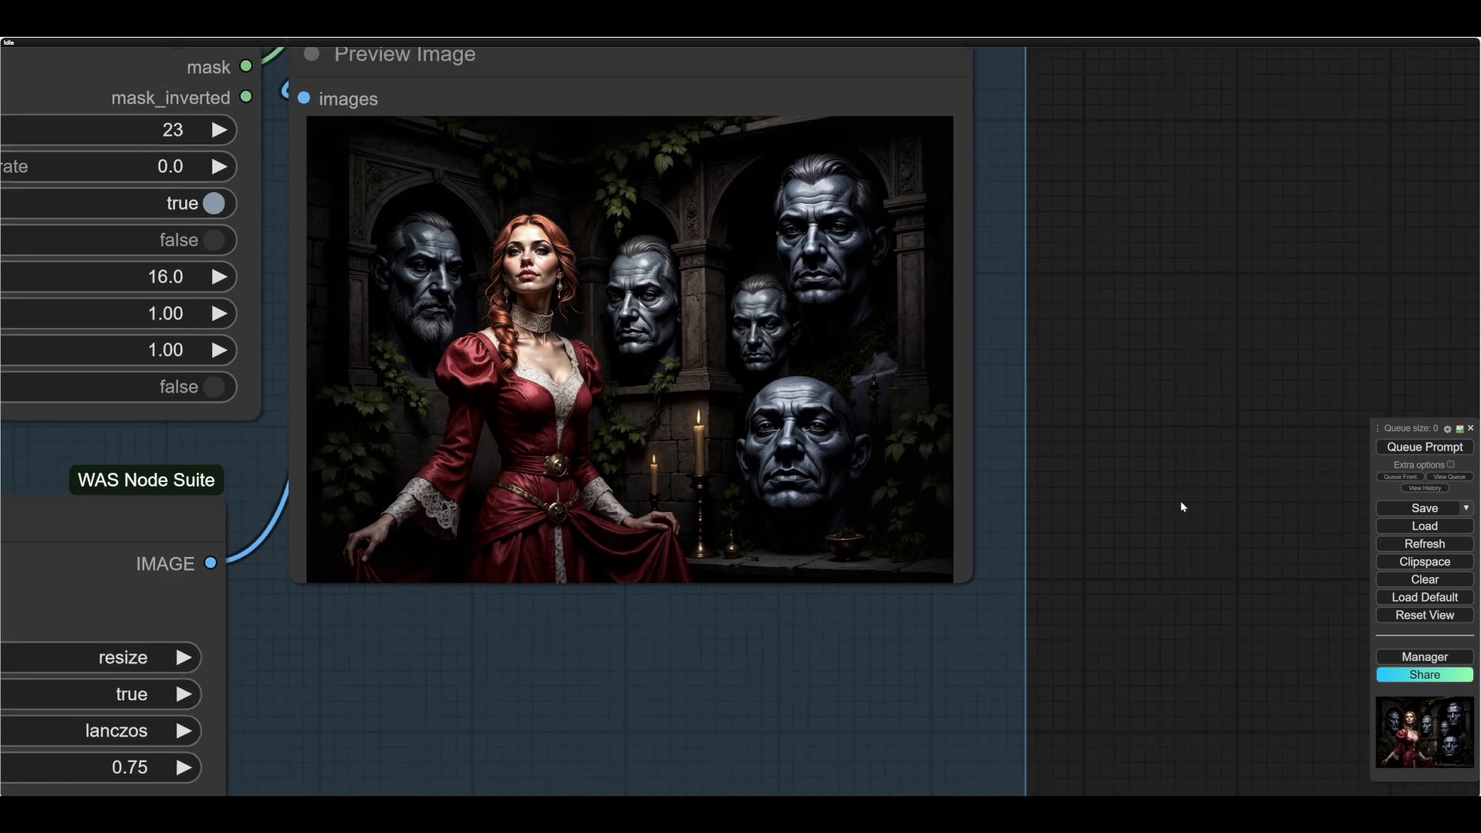
scroll(1208, 544, "down", 3)
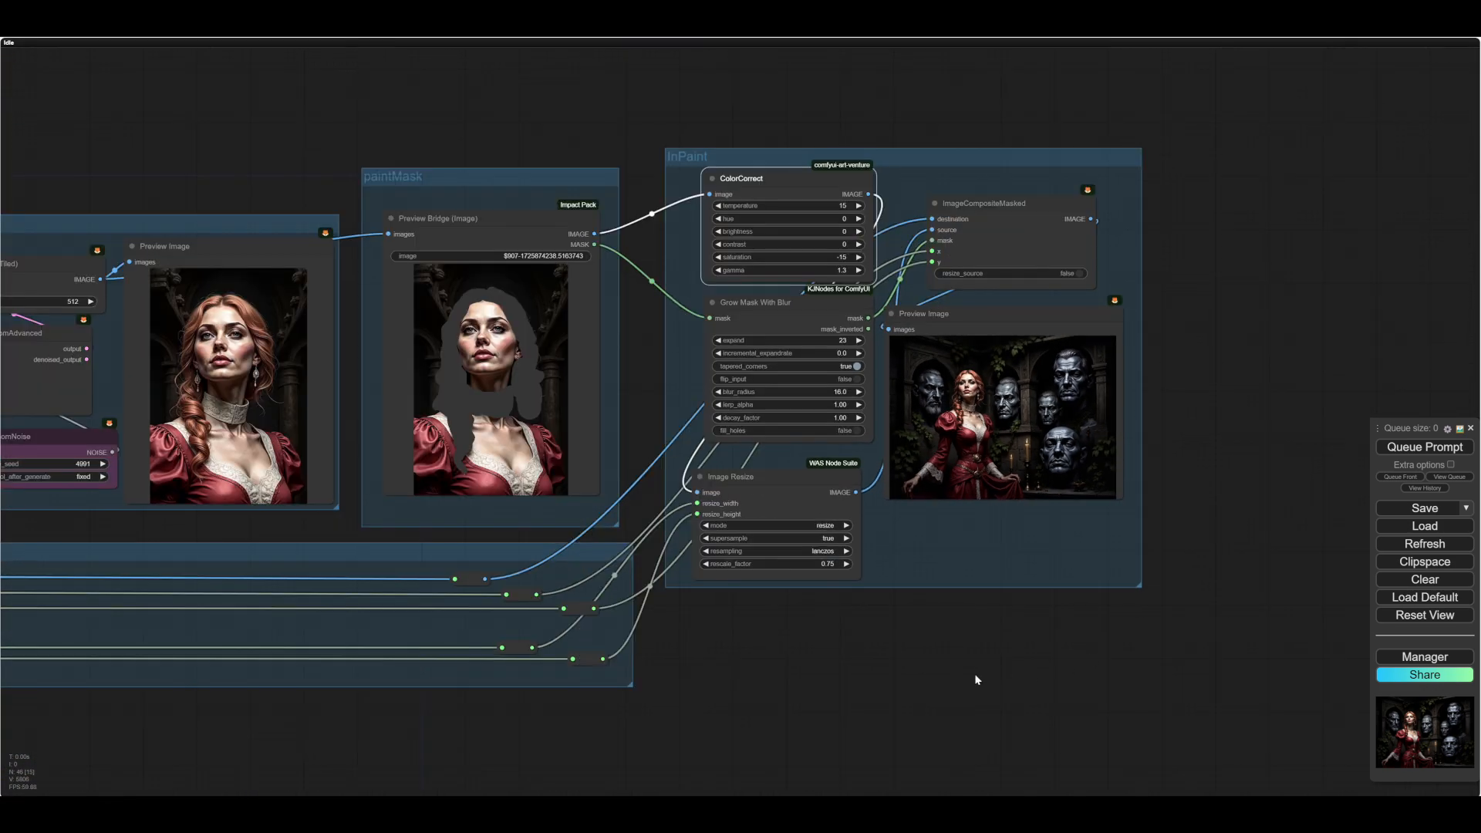
- Bring the complete workflow graph into view, from the source image to the InPaint group
left_click_drag(632, 785, 979, 691)
left_click_drag(429, 703, 825, 588)
scroll(890, 607, "down", 5)
scroll(876, 598, "down", 2)
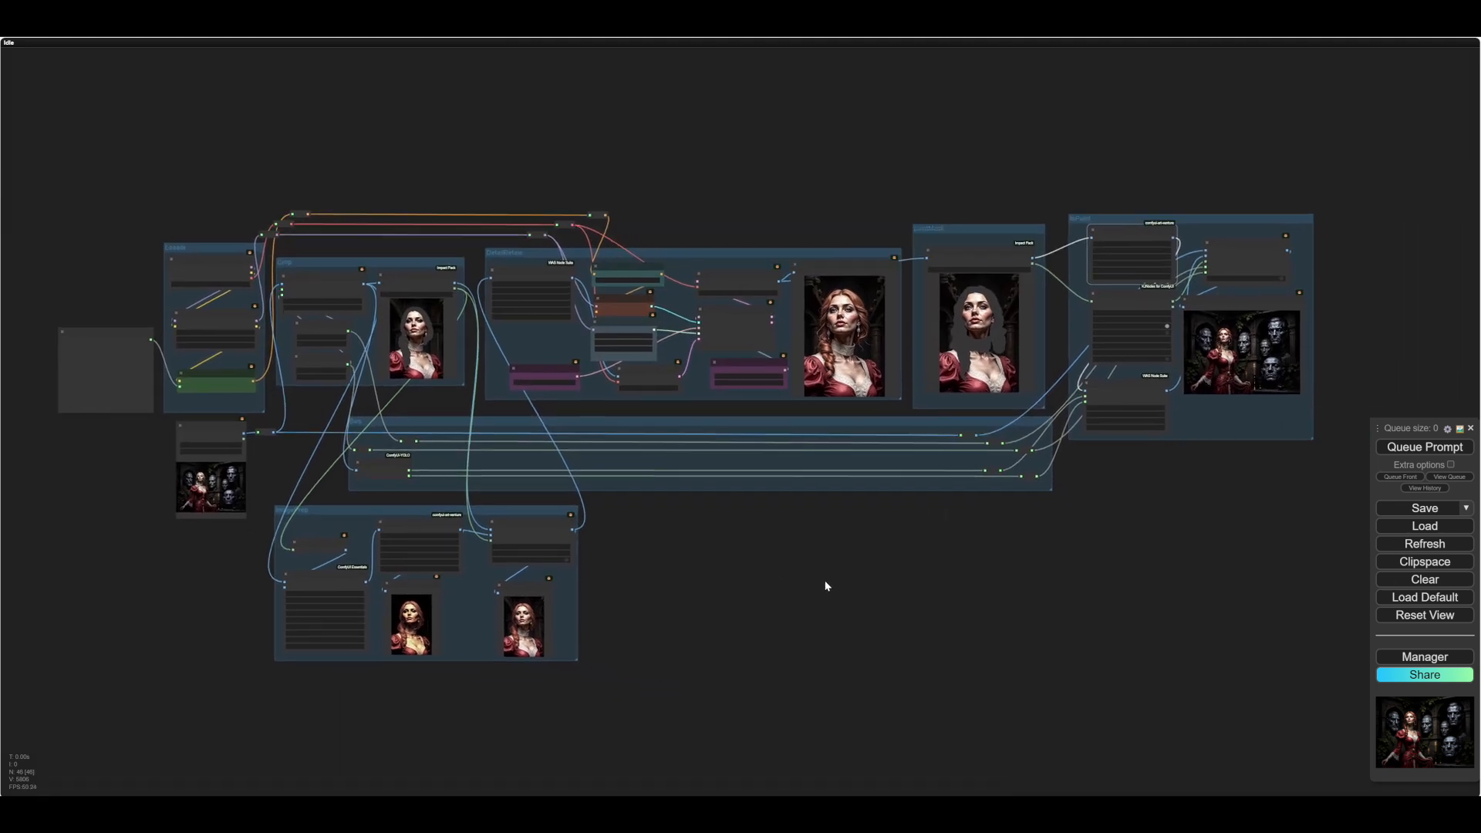